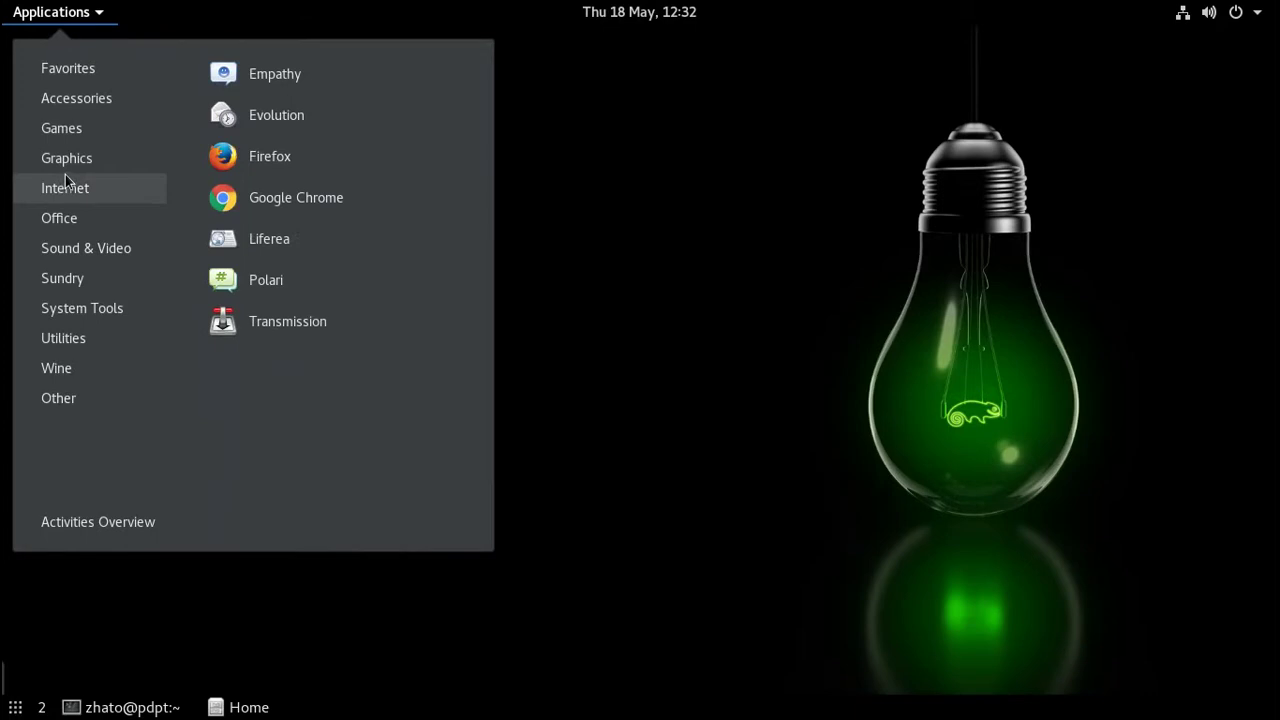
- Launch Firefox from the Internet applications menu
left_click(266, 162)
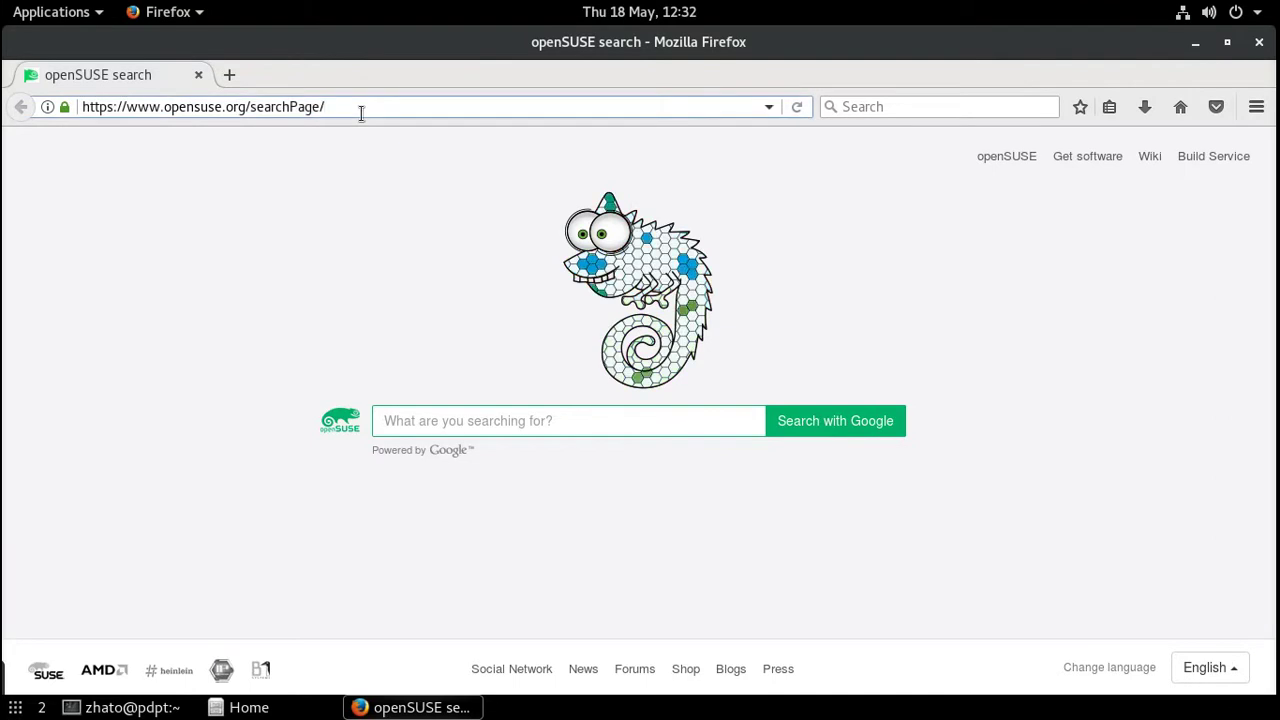
left_click_drag(349, 106, 60, 107)
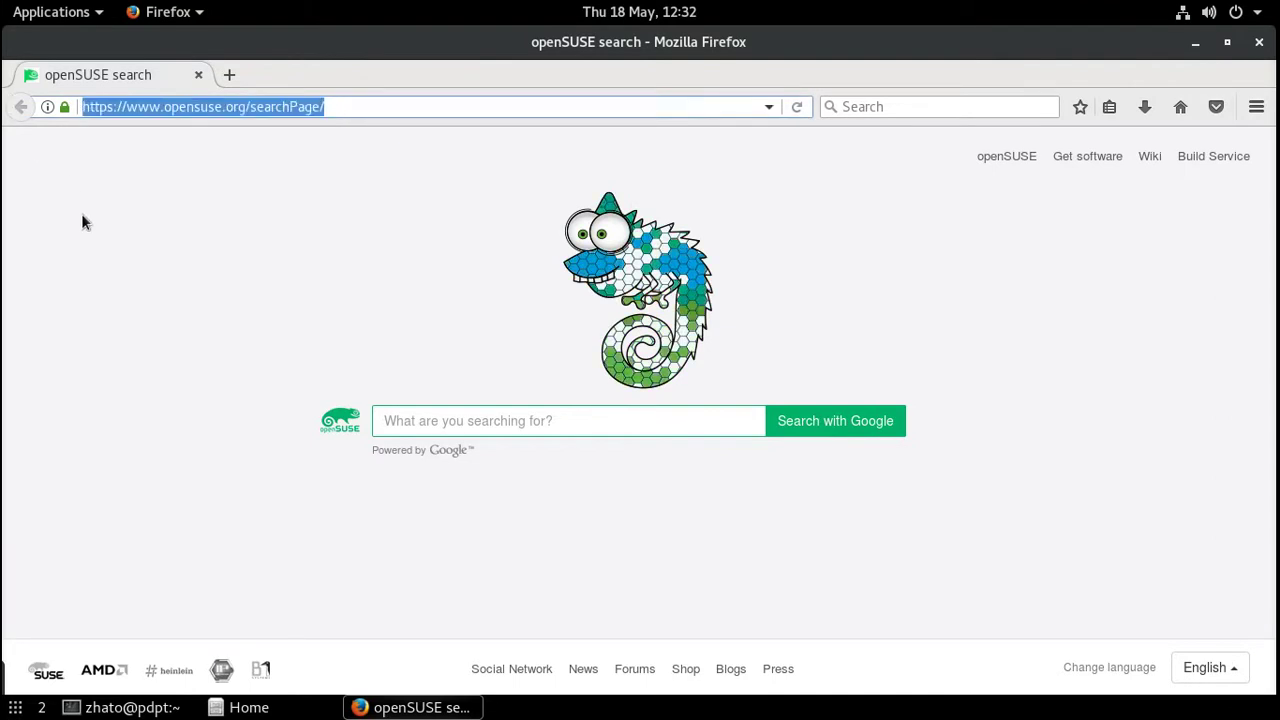
type("192")
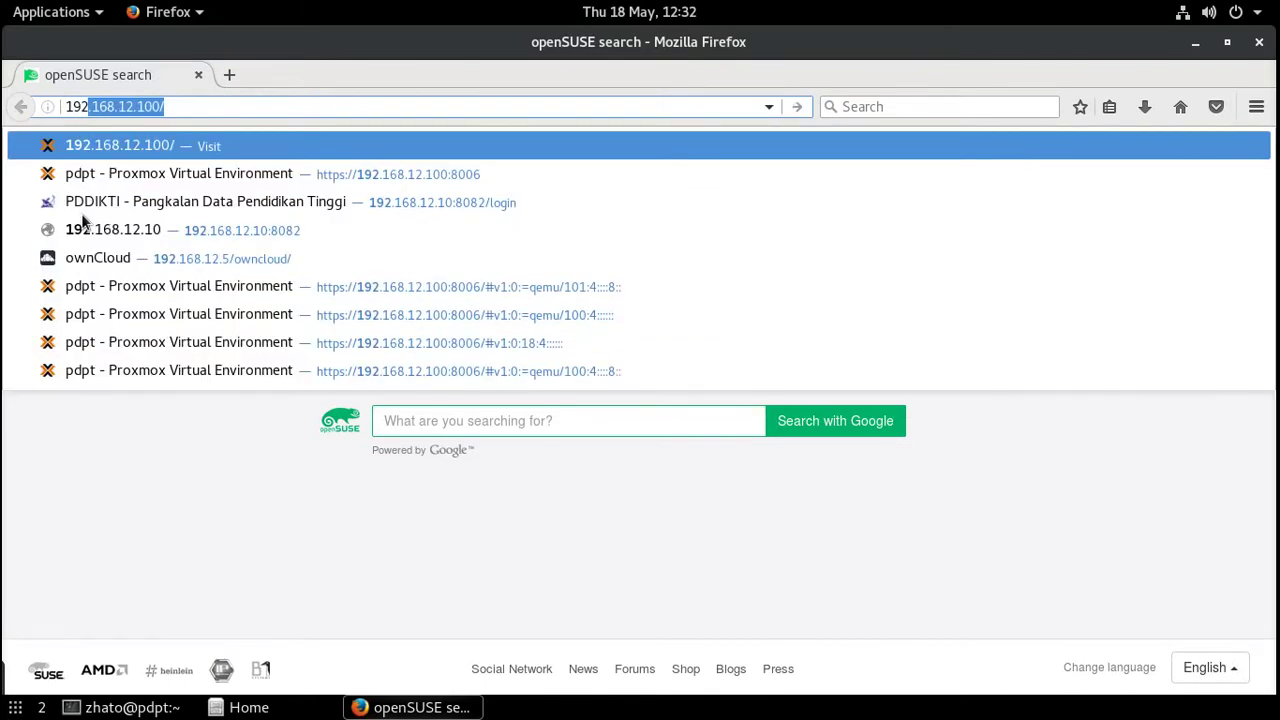
key("BackSpace")
key("BackSpace")
key("BackSpace")
key("BackSpace")
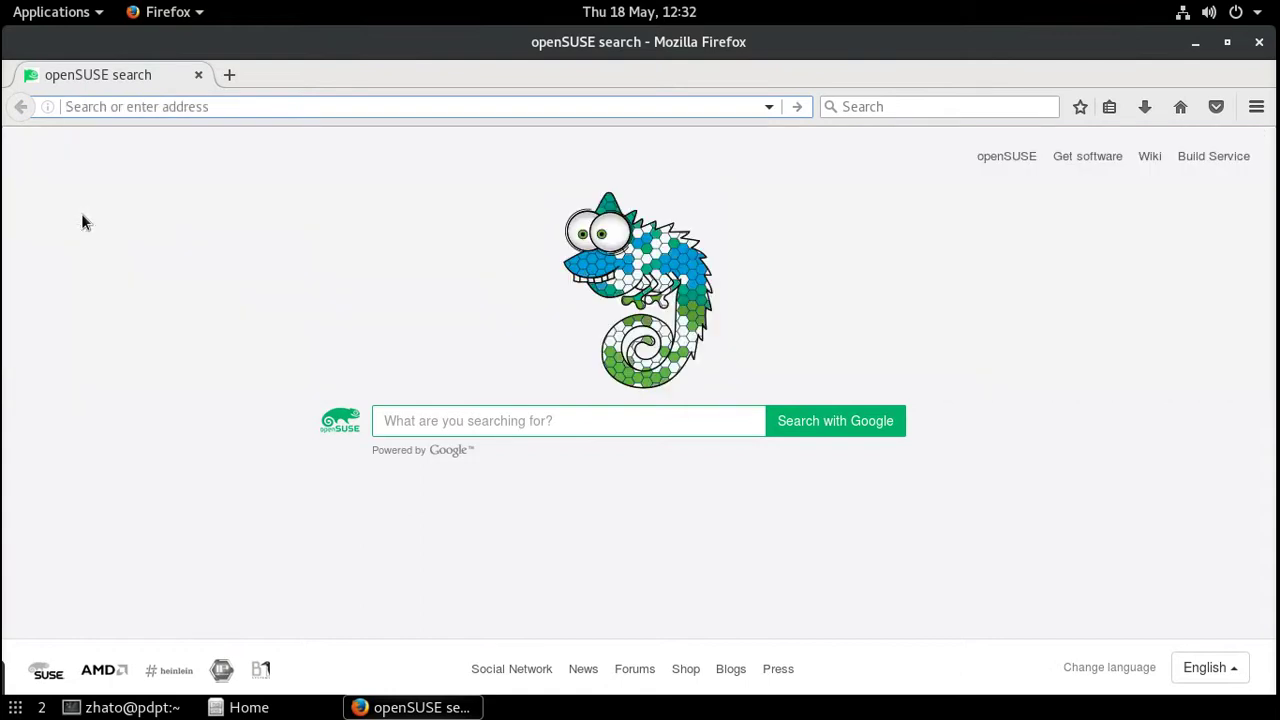
type("htt")
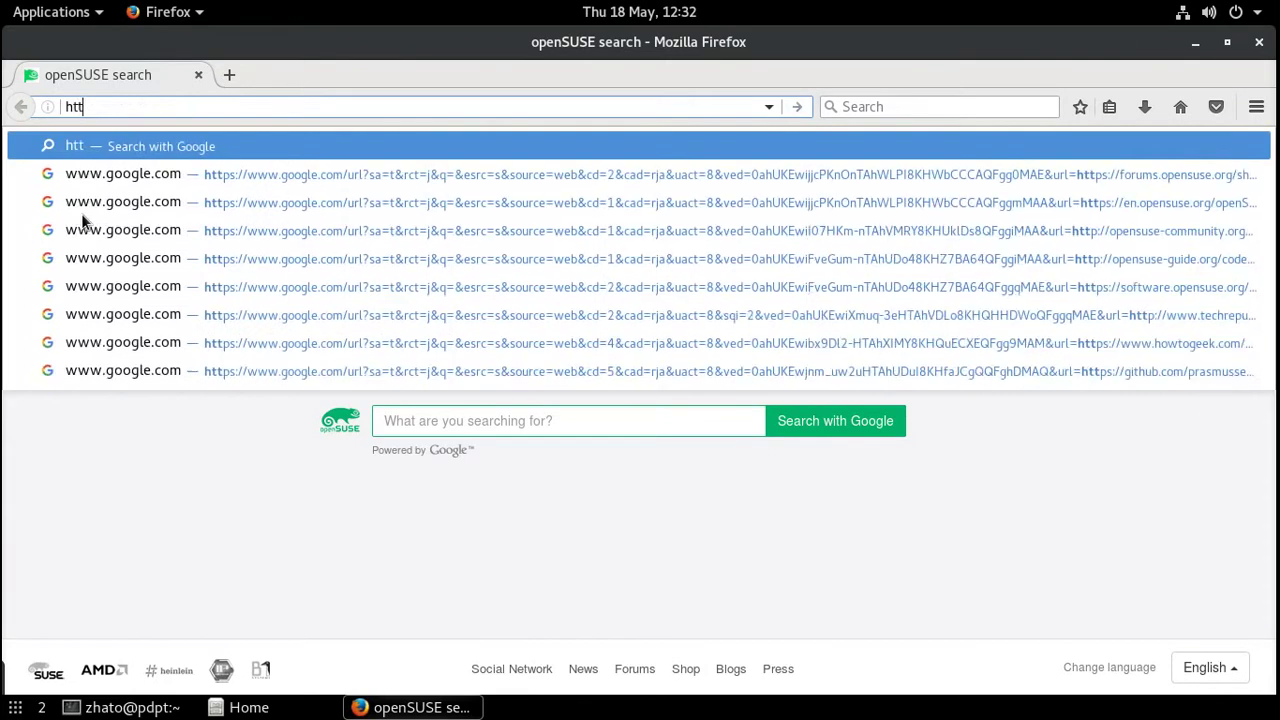
type("p")
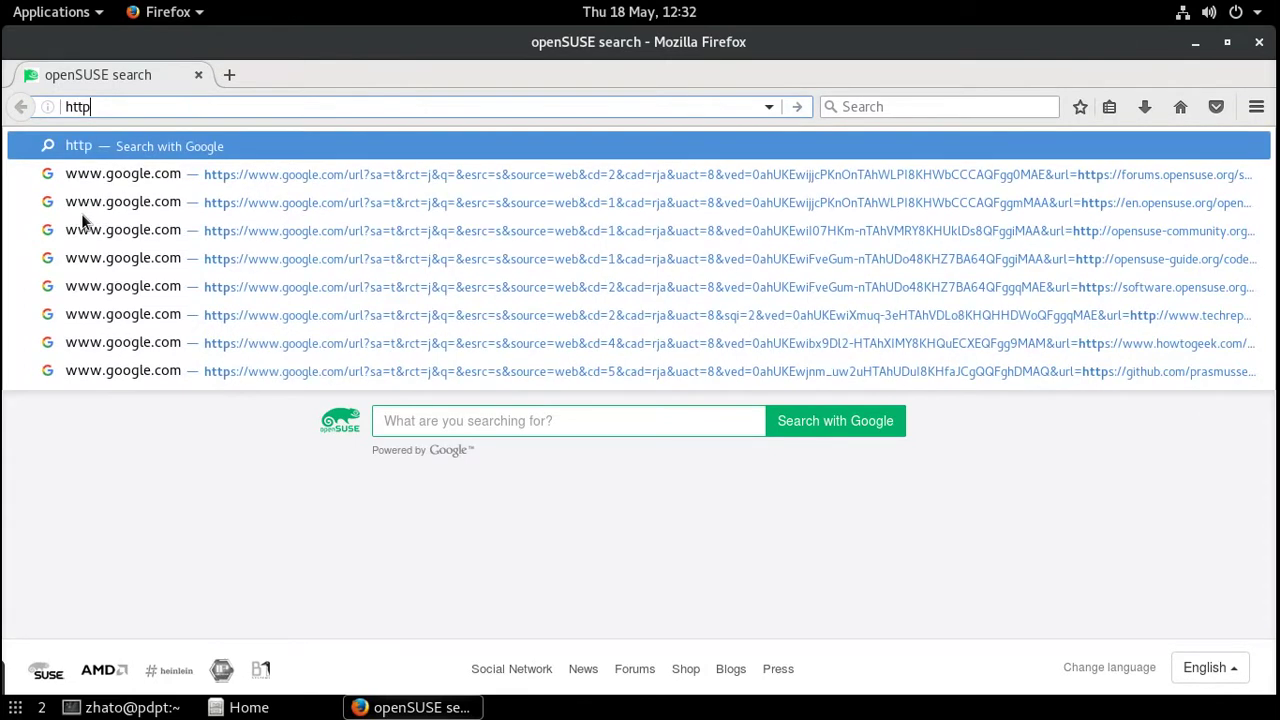
type("s://")
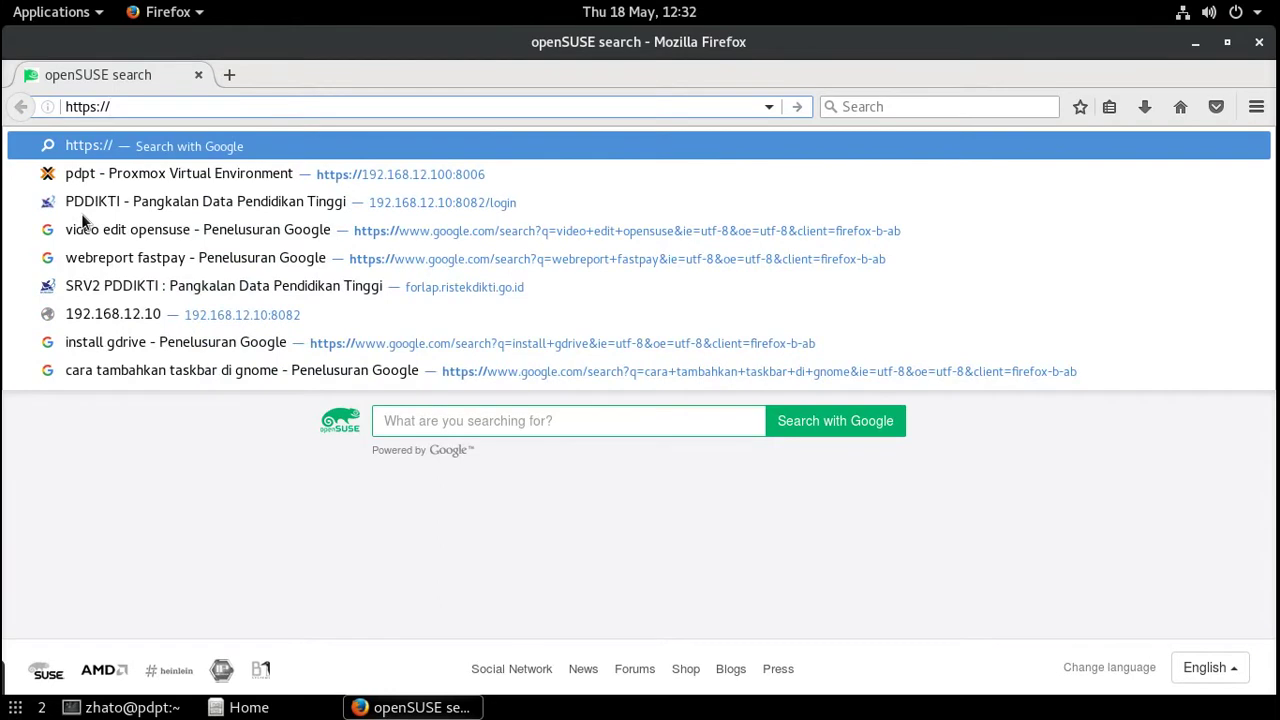
type("192.168")
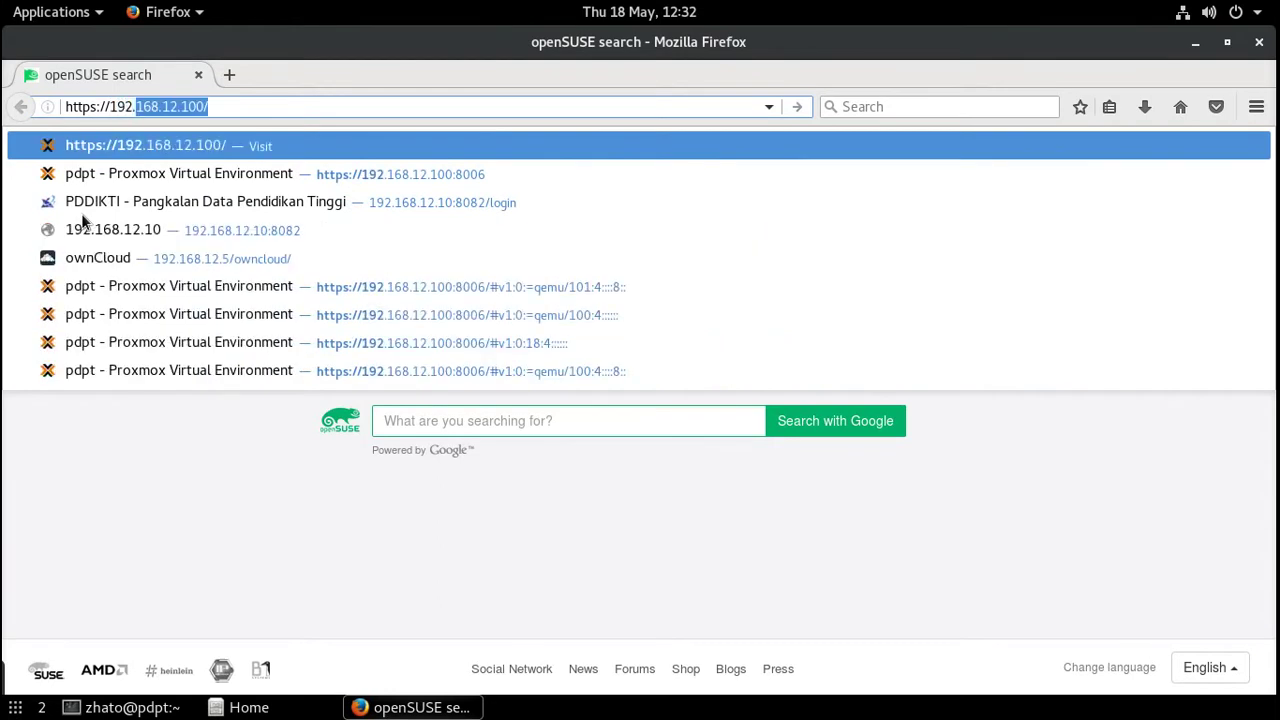
type(".12.100")
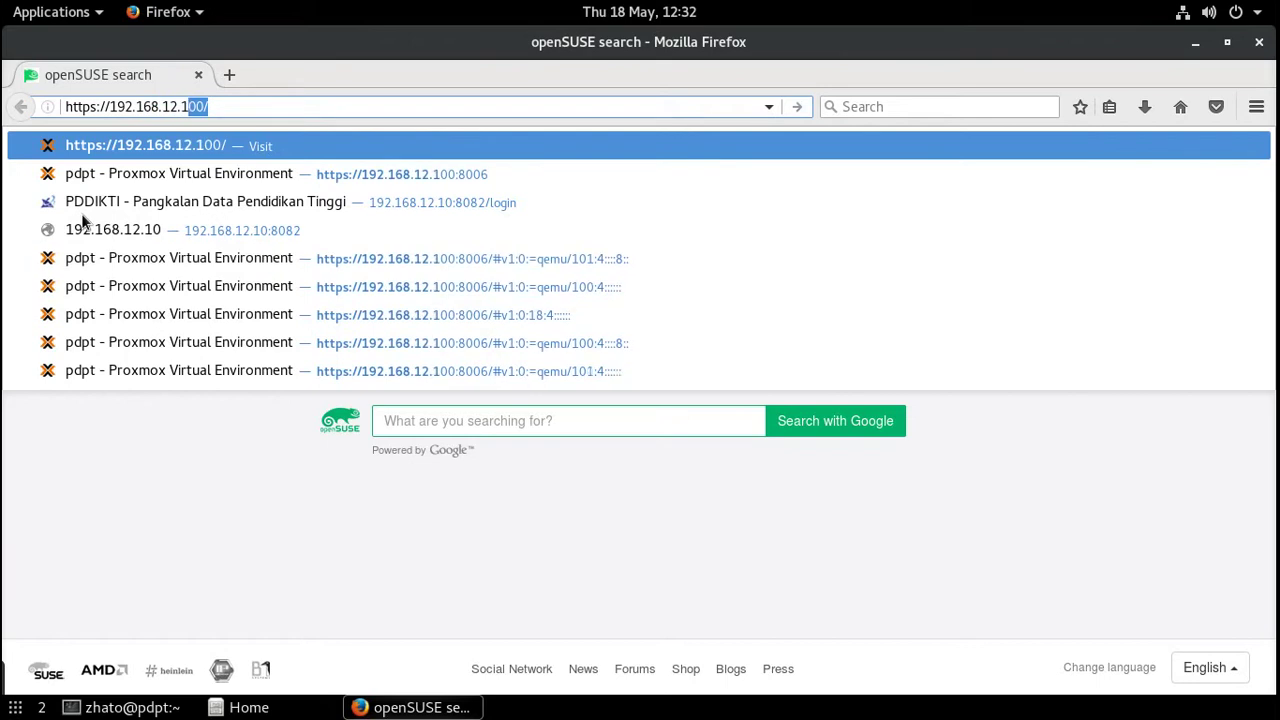
type(":")
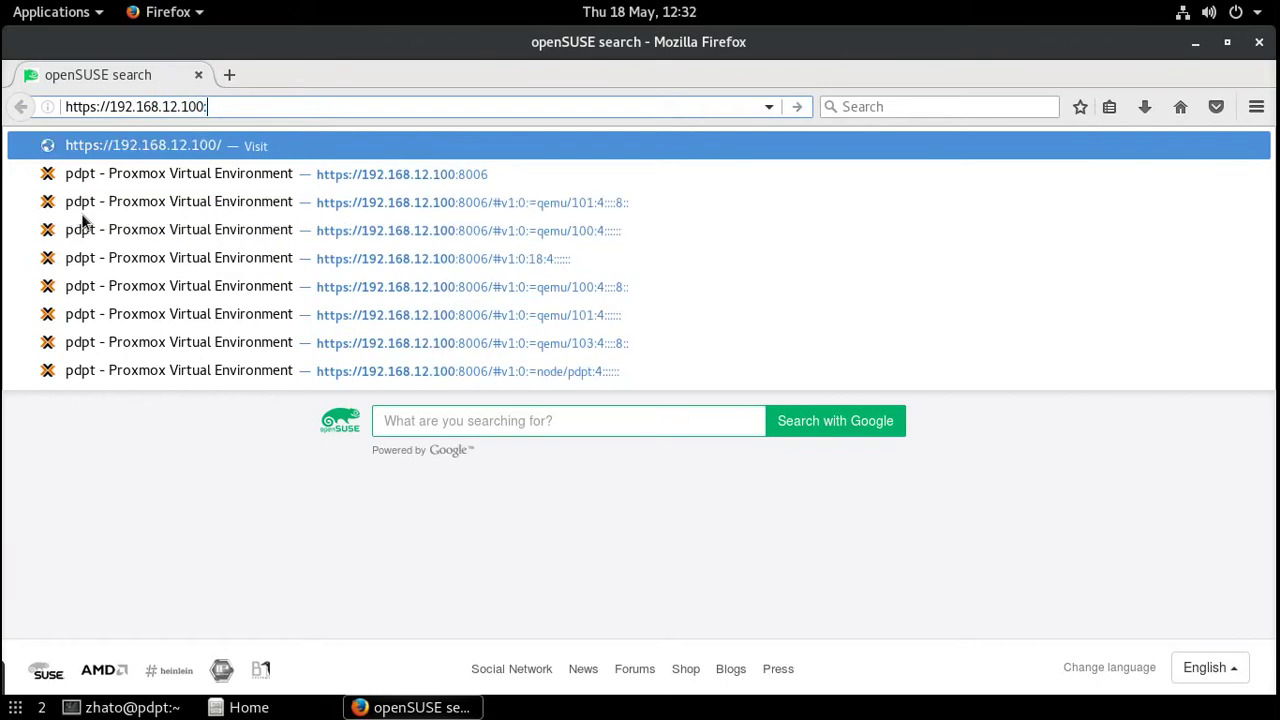
type("8006")
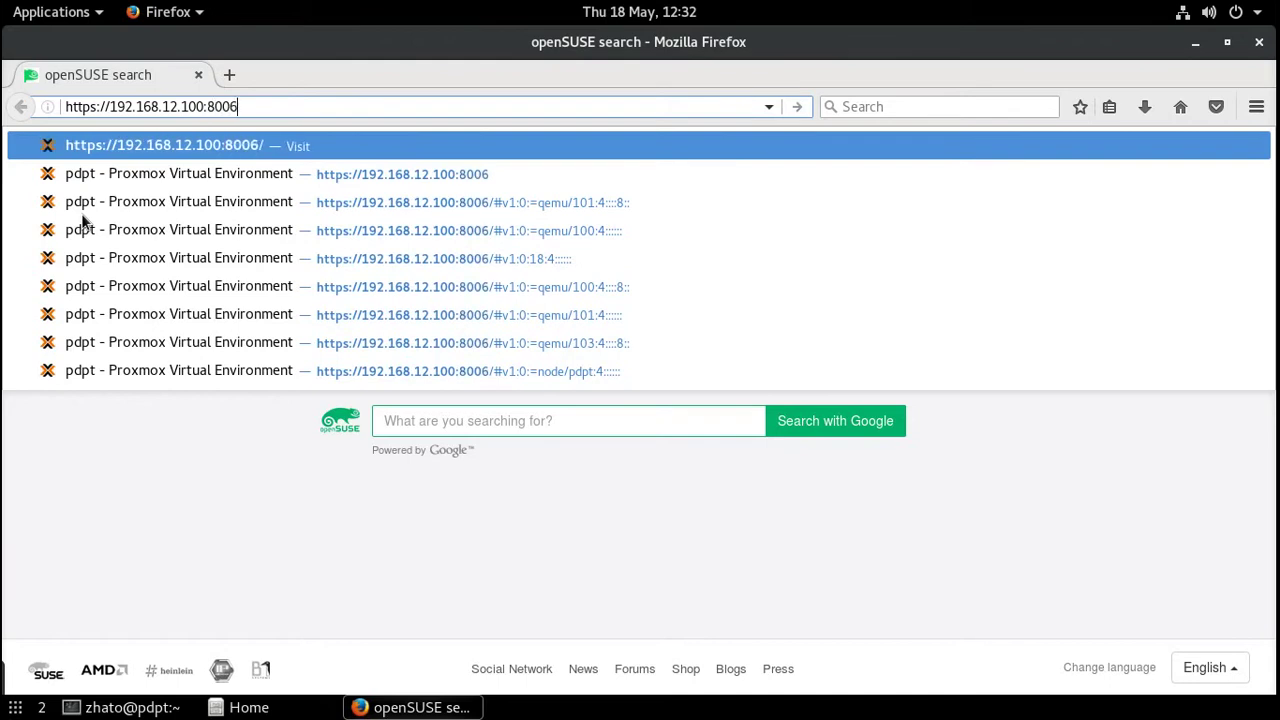
key("Return")
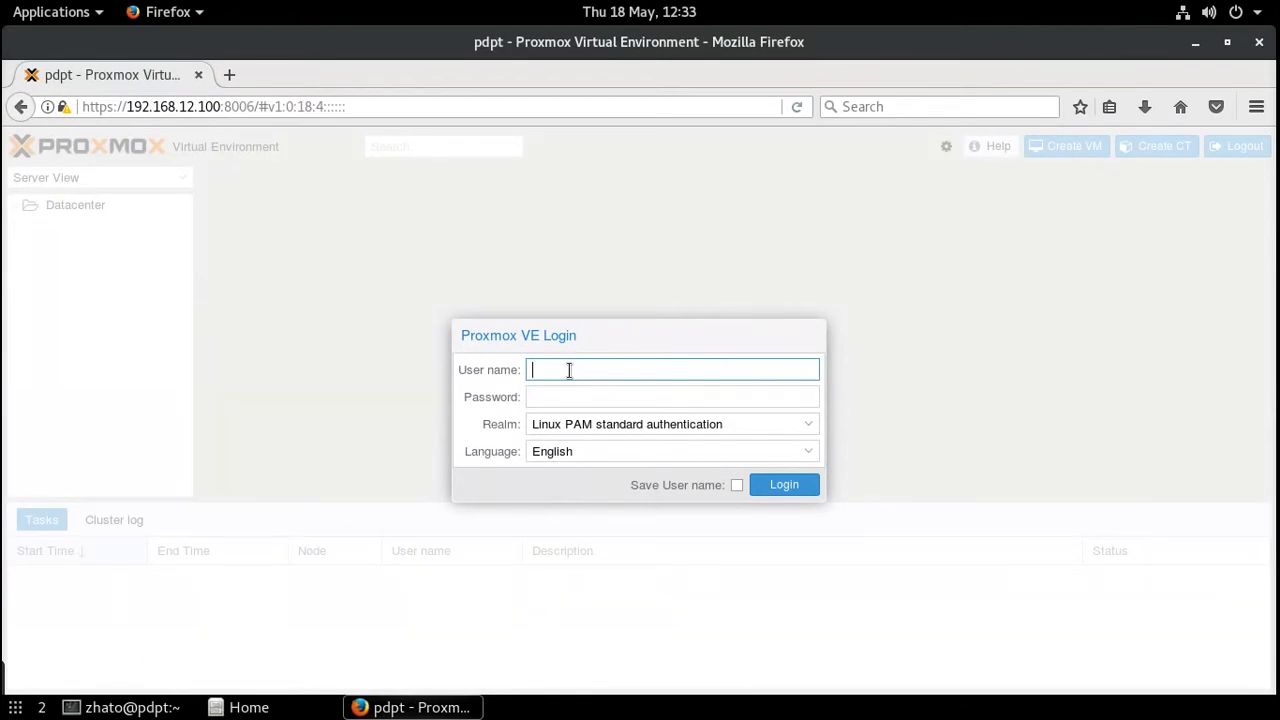
- Log in with user name root and the account password under Linux PAM
type("root")
key("Tab")
type("*")
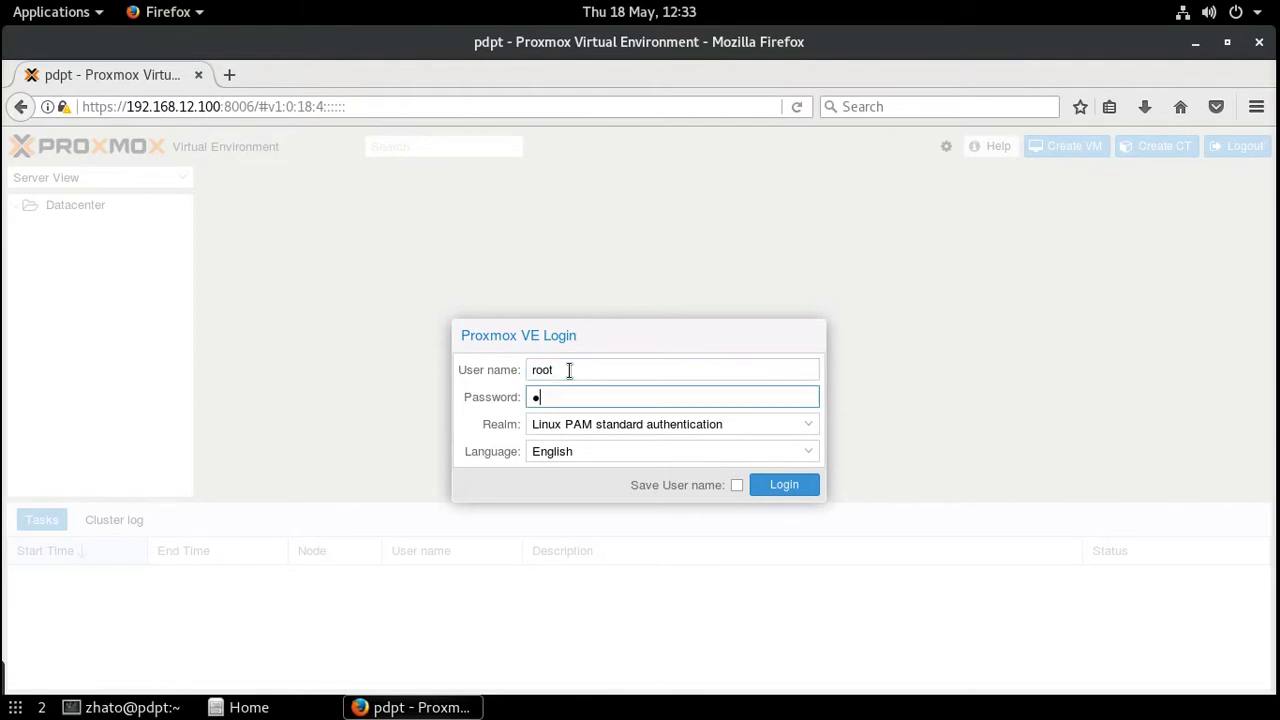
type("*")
type("*****")
key("Return")
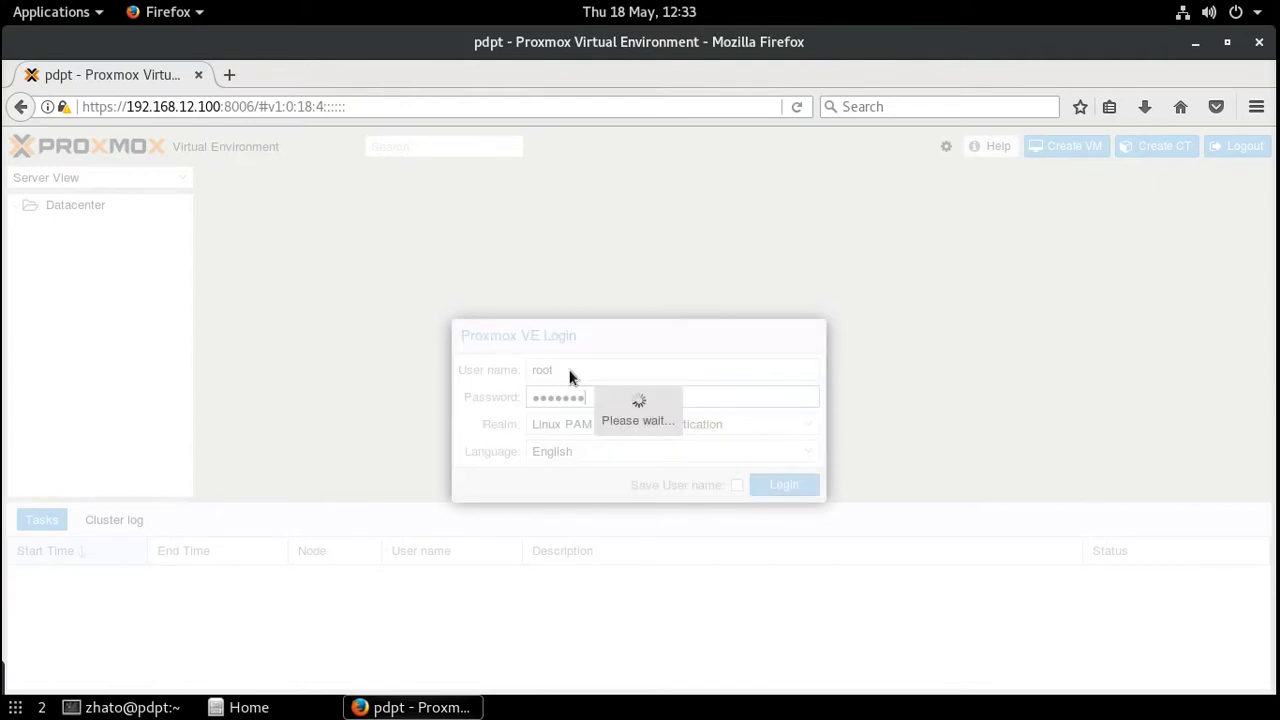
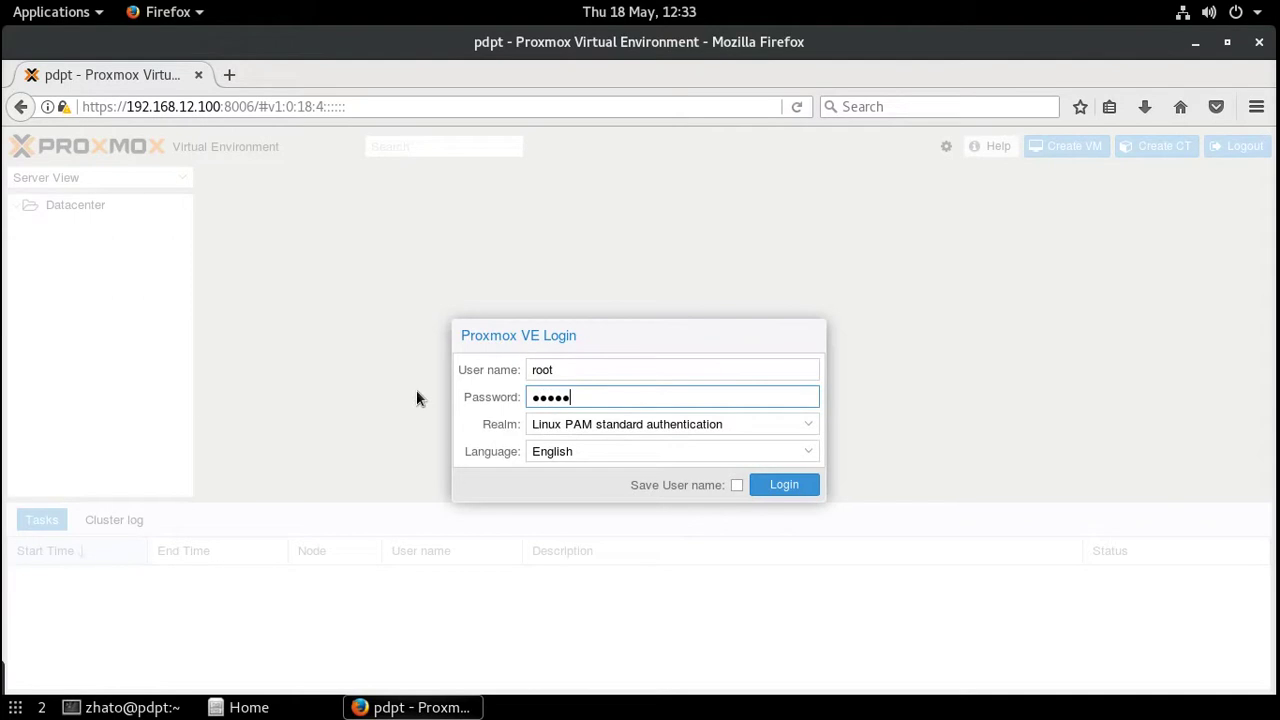
- Submit the root login and dismiss the 'No valid subscription' notice
key("Return")
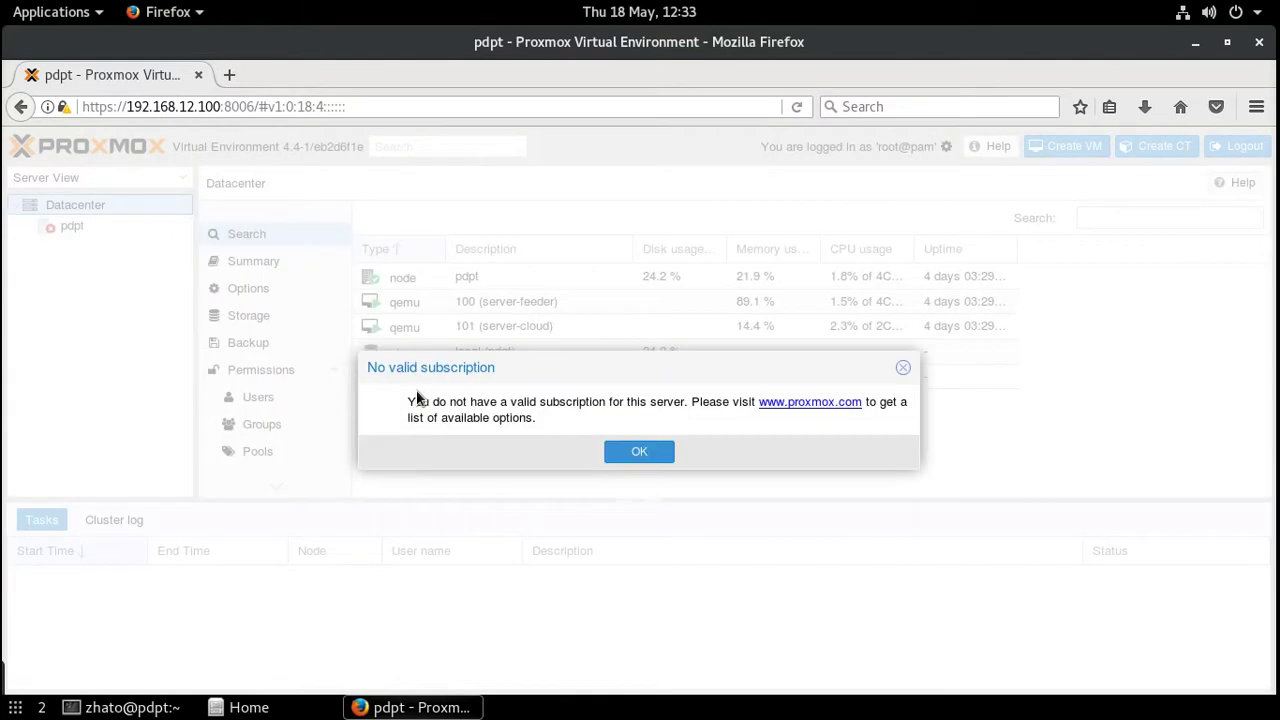
left_click(643, 452)
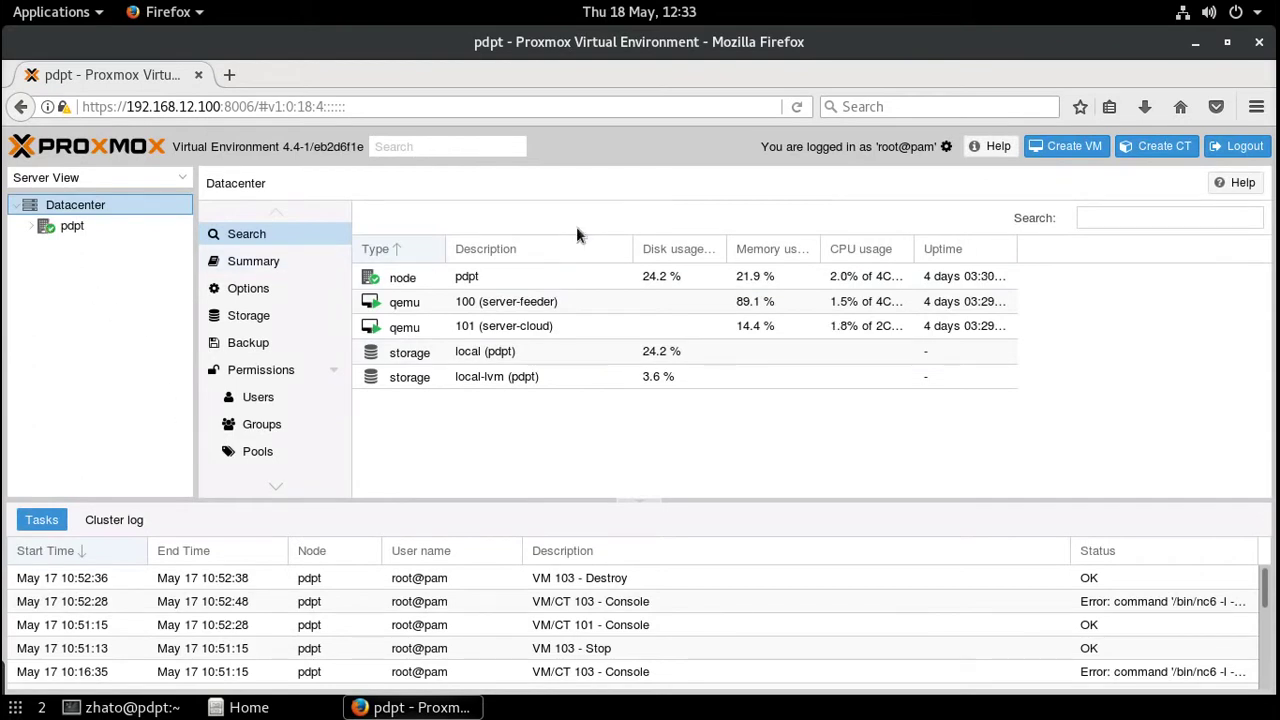
- In the Create VM wizard, keep node pdpt and VM ID 102, and name it win7
left_click(1054, 152)
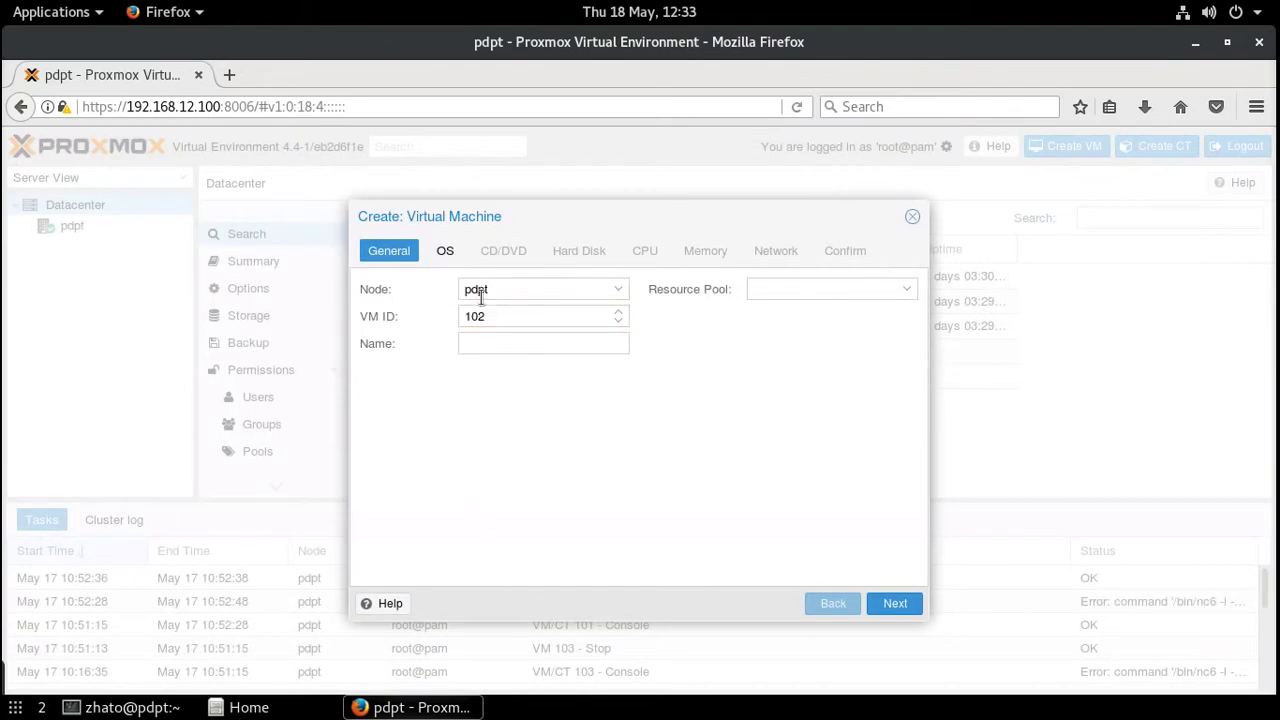
left_click(603, 290)
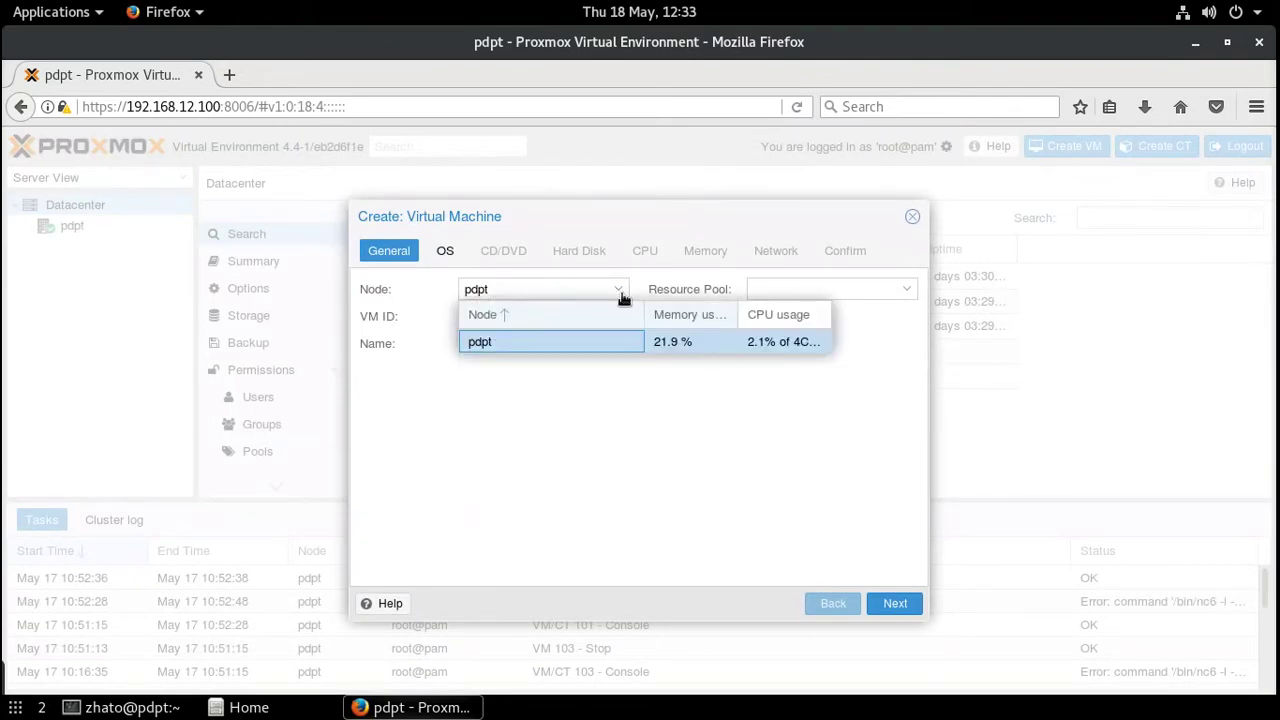
left_click(620, 292)
left_click(620, 291)
left_click(676, 350)
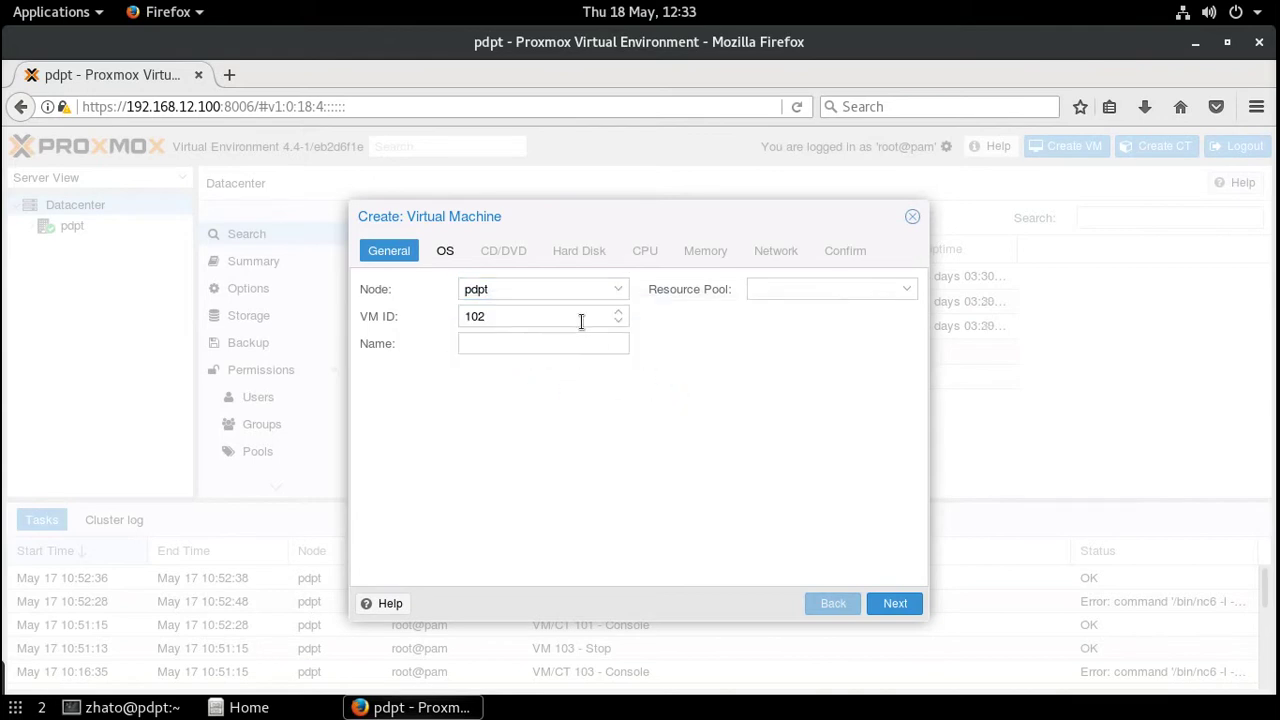
left_click_drag(516, 316, 435, 316)
left_click(514, 343)
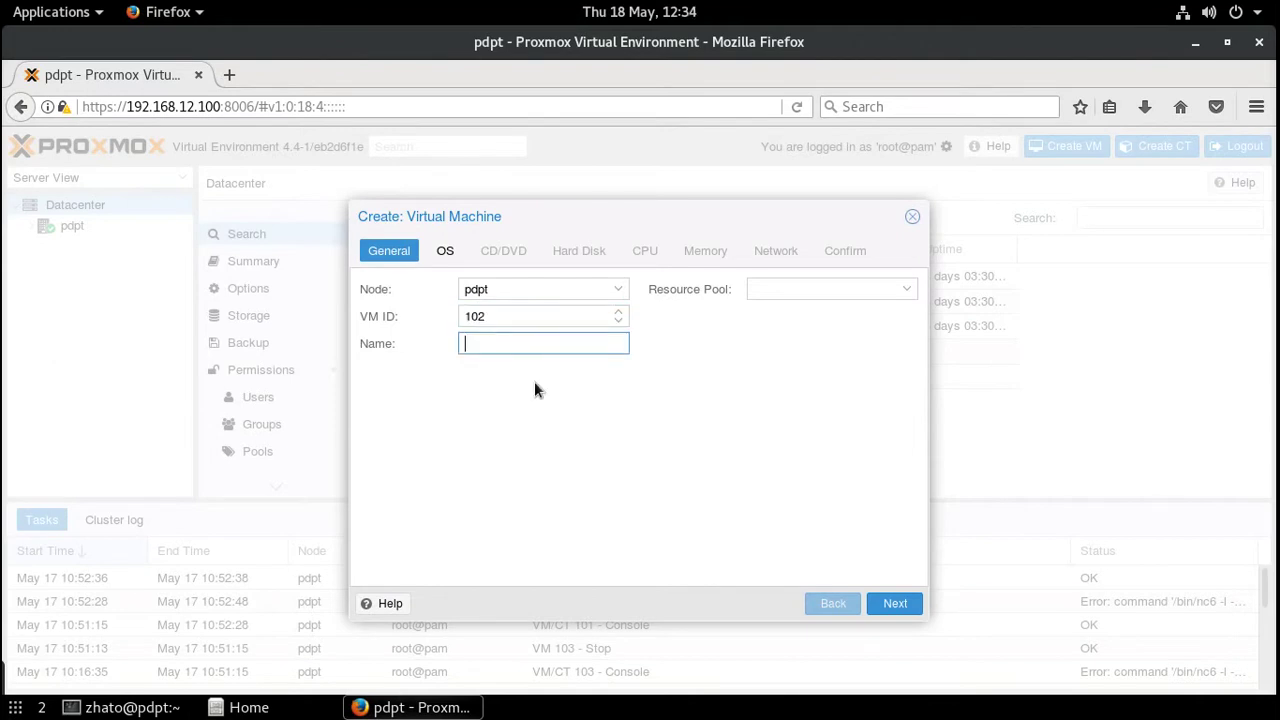
type("win7")
left_click(894, 605)
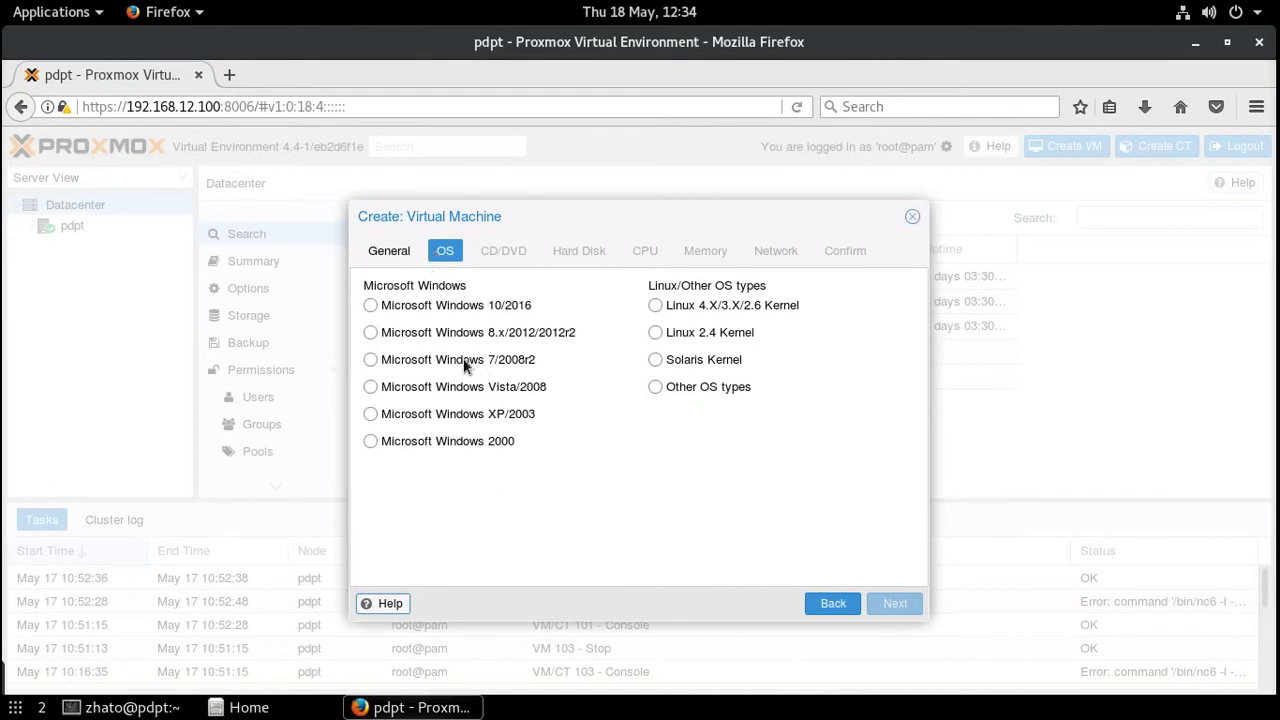
- Select the Microsoft Windows 7/2008r2 guest OS option
left_click(369, 359)
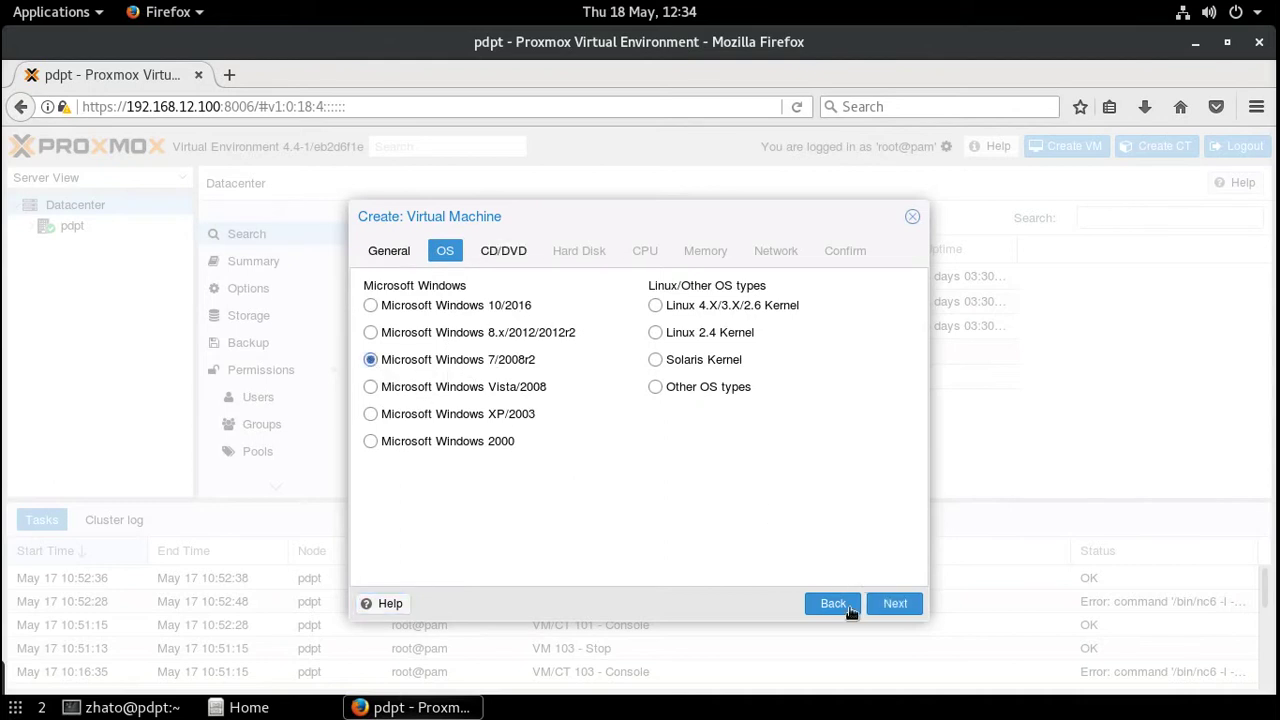
- Use windows7.iso from local storage as the CD/DVD install image
left_click(893, 604)
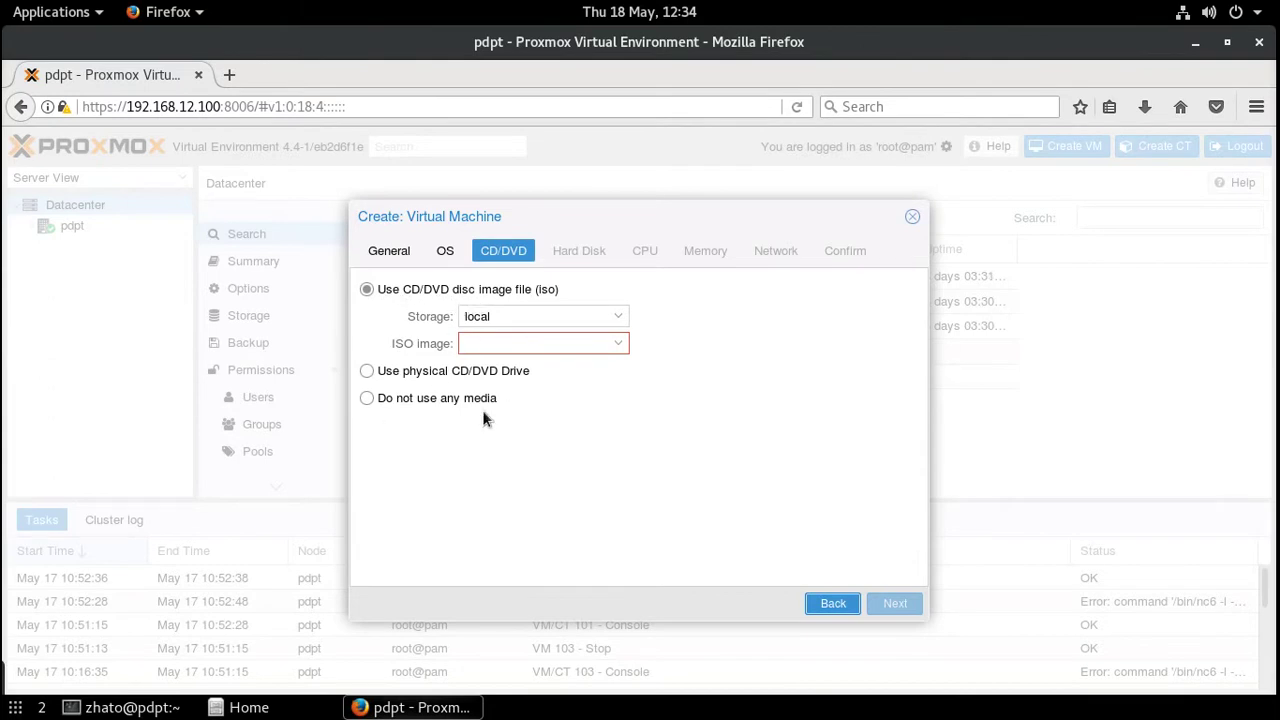
left_click(616, 318)
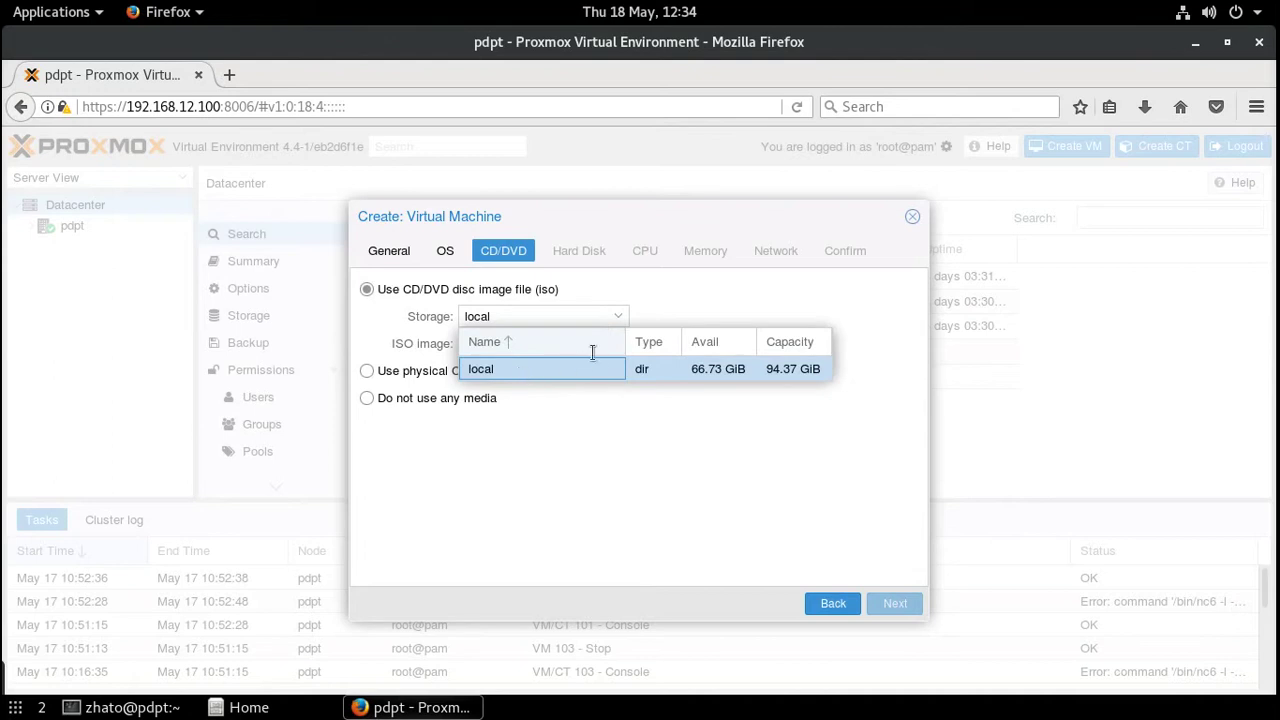
left_click(585, 366)
left_click(622, 343)
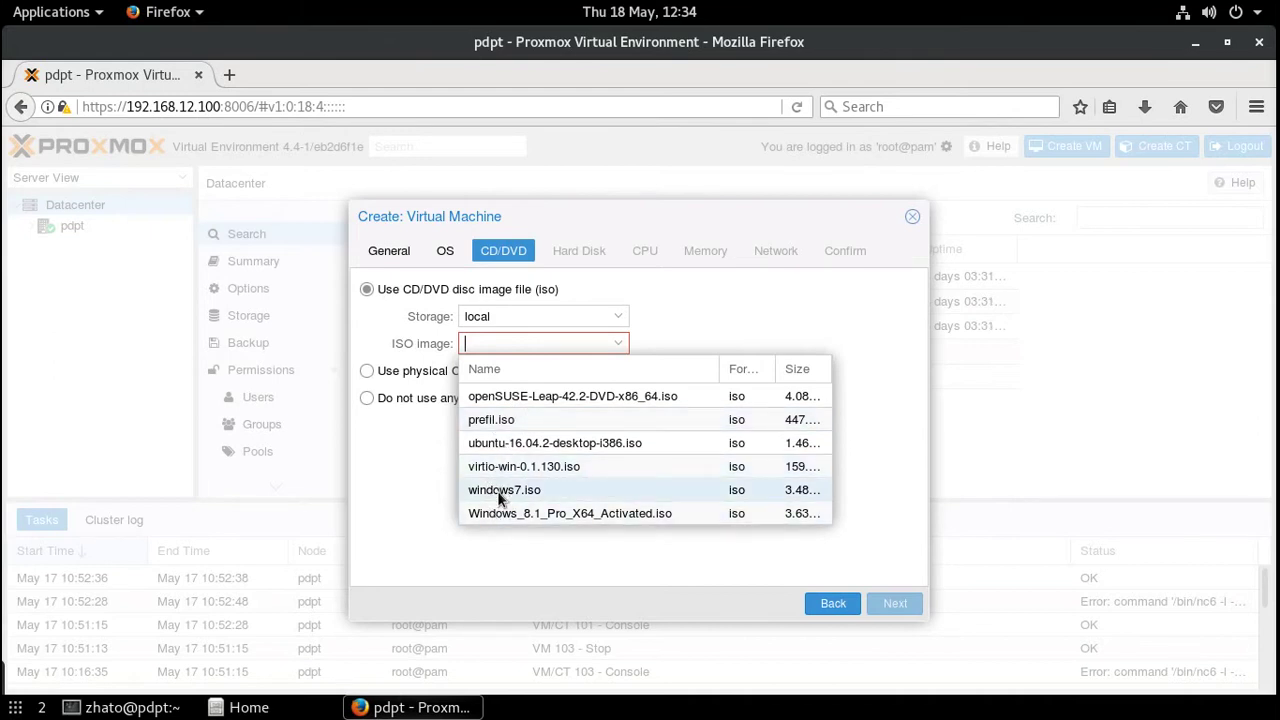
left_click(497, 491)
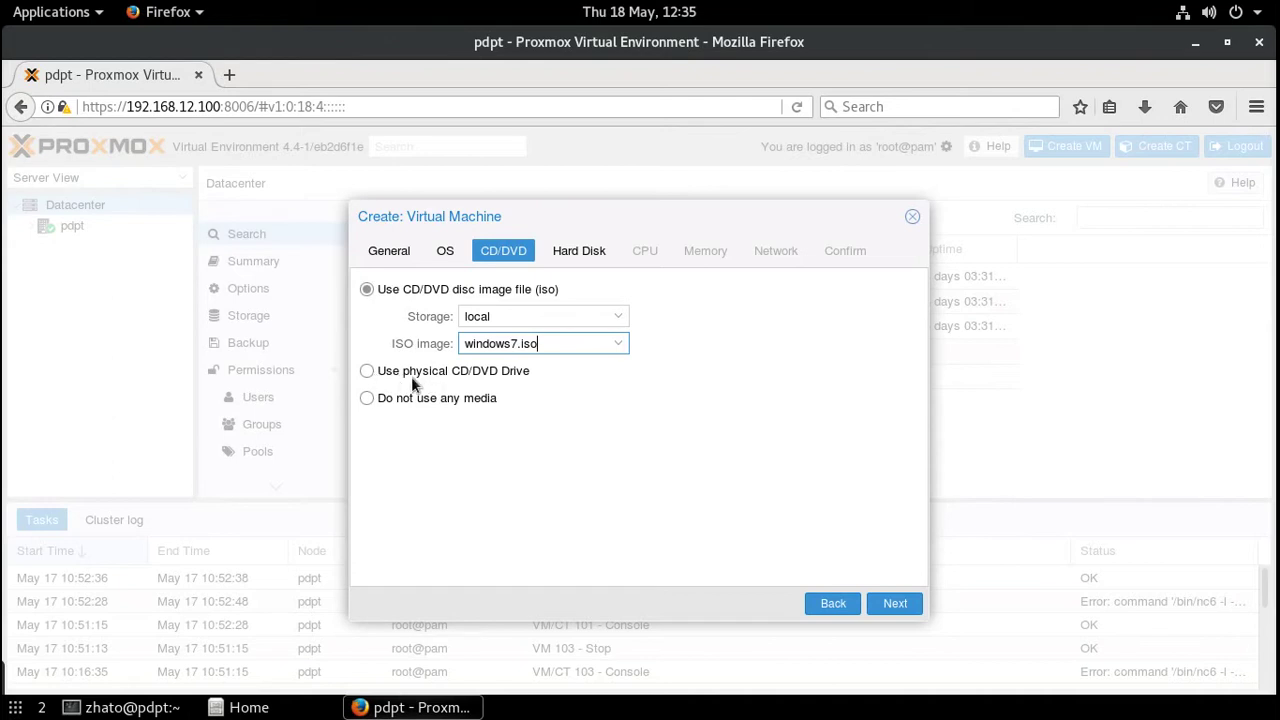
left_click(895, 603)
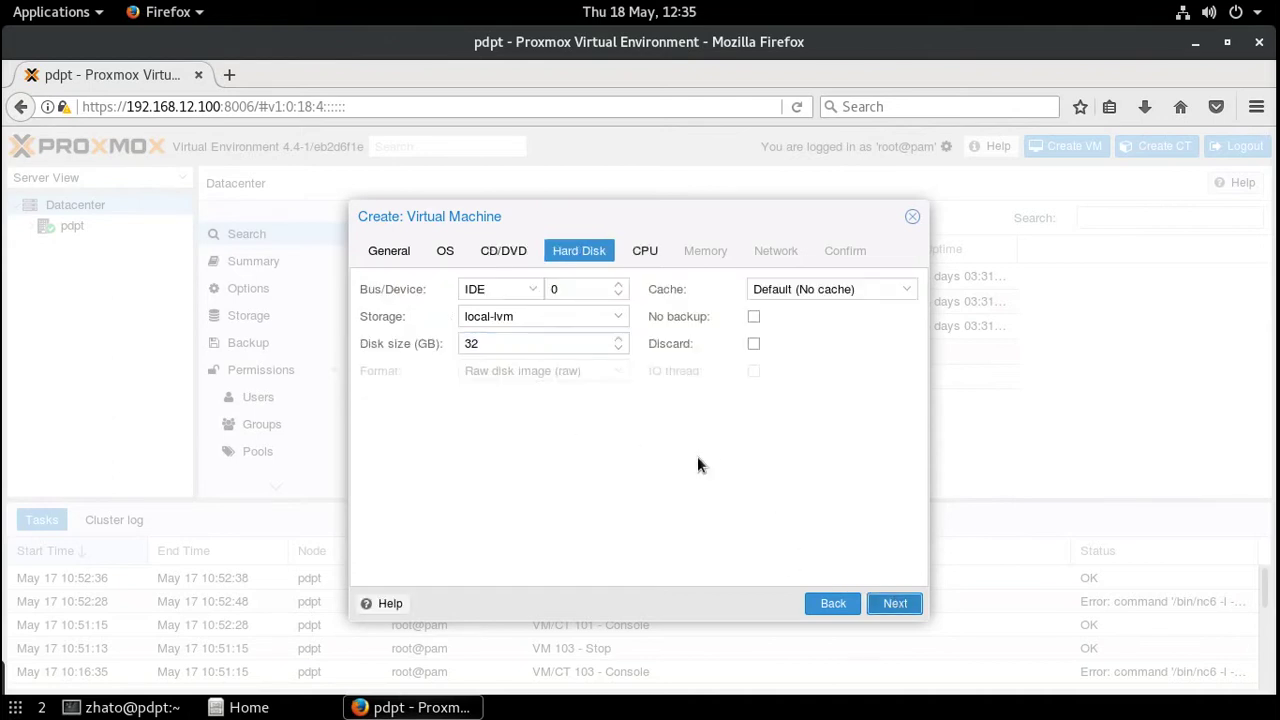
- Set the hard disk bus to VirtIO, size to 100 GB, and cache to Write back
left_click(530, 292)
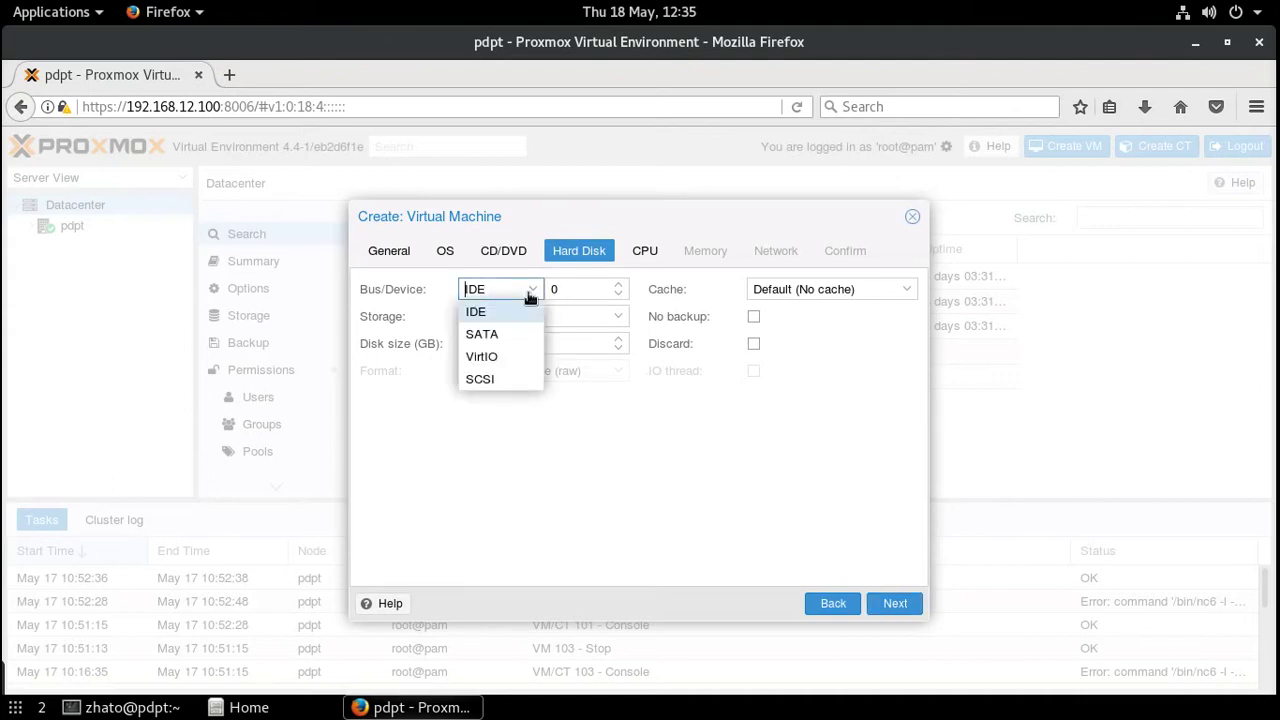
left_click(481, 356)
left_click(491, 343)
left_click_drag(491, 343, 448, 348)
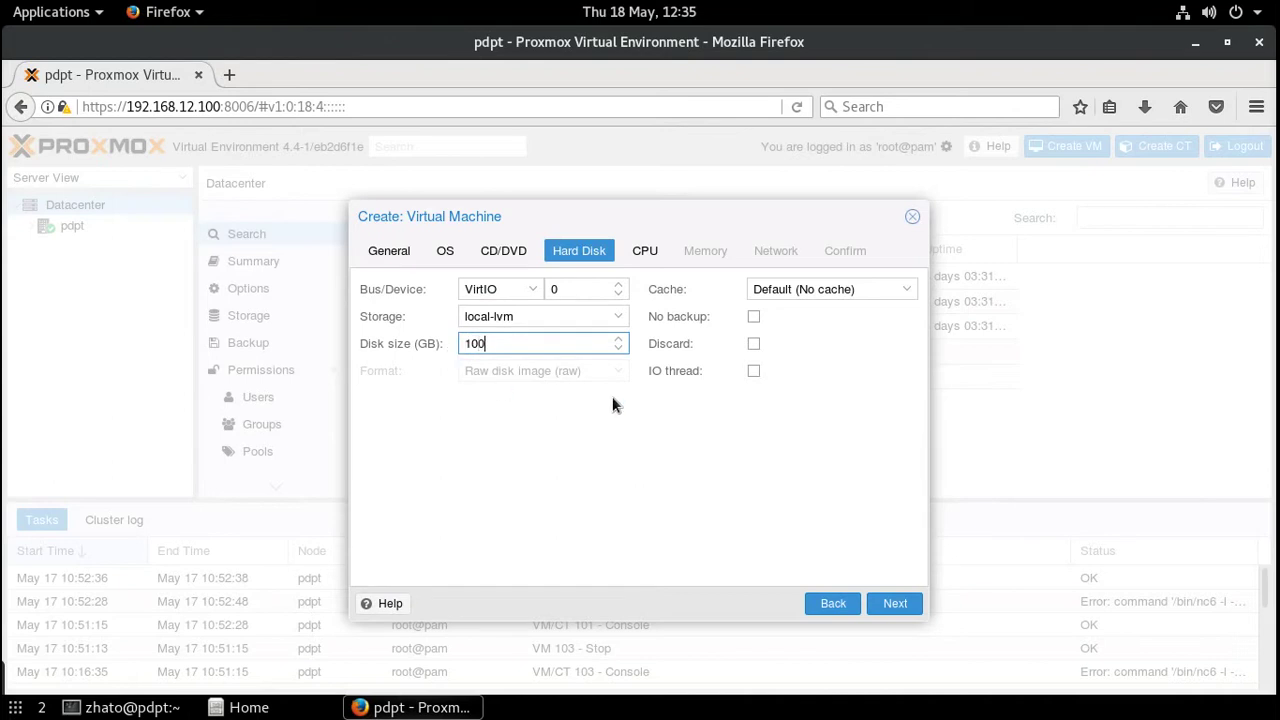
left_click(913, 290)
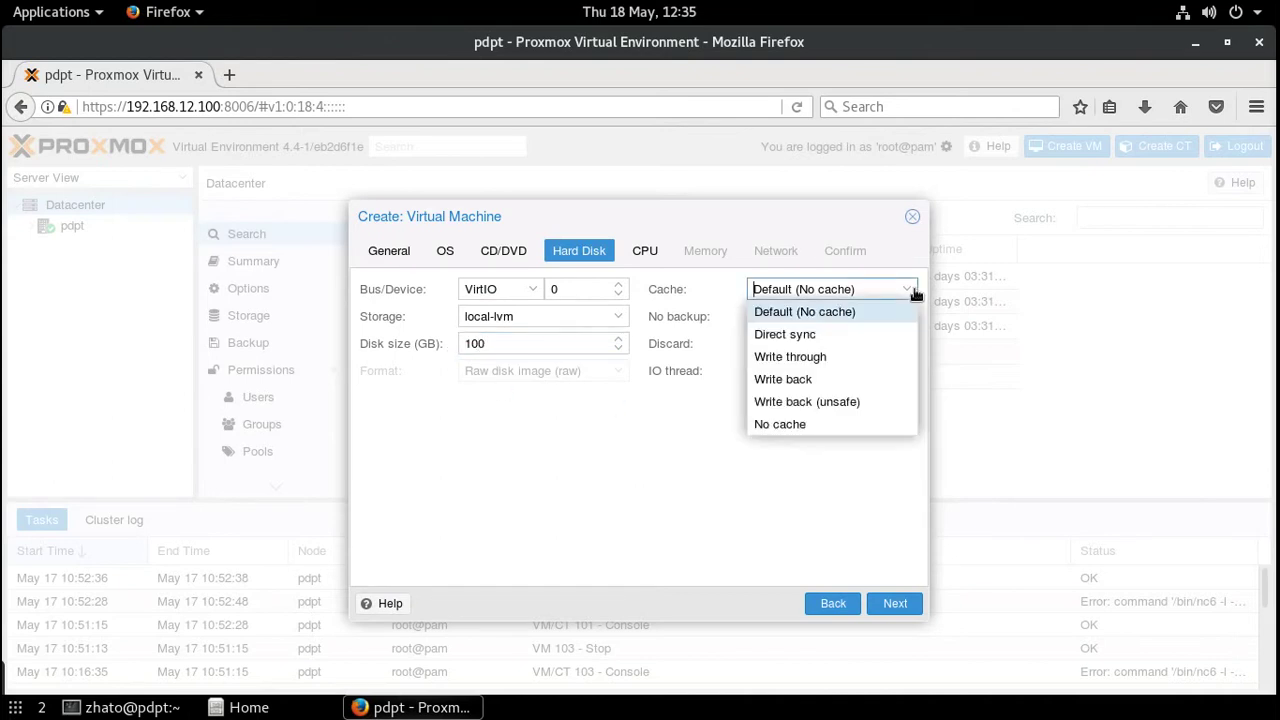
left_click(913, 292)
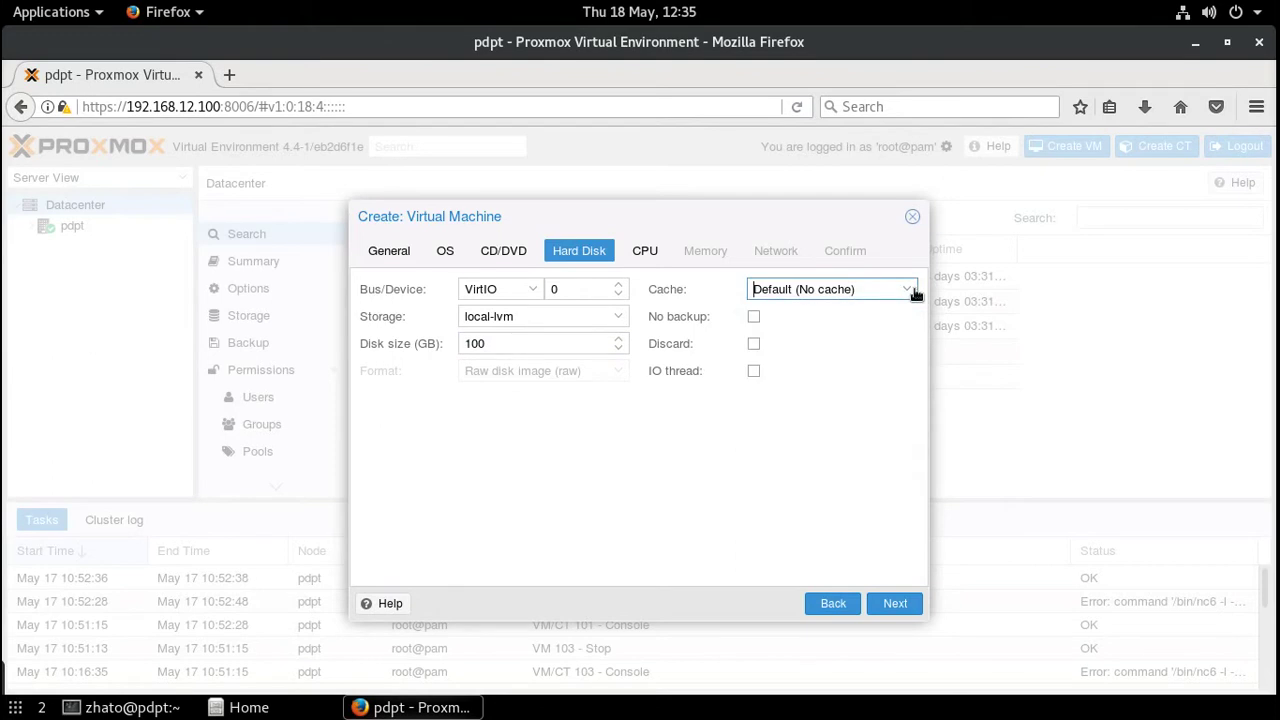
left_click(913, 292)
left_click(758, 379)
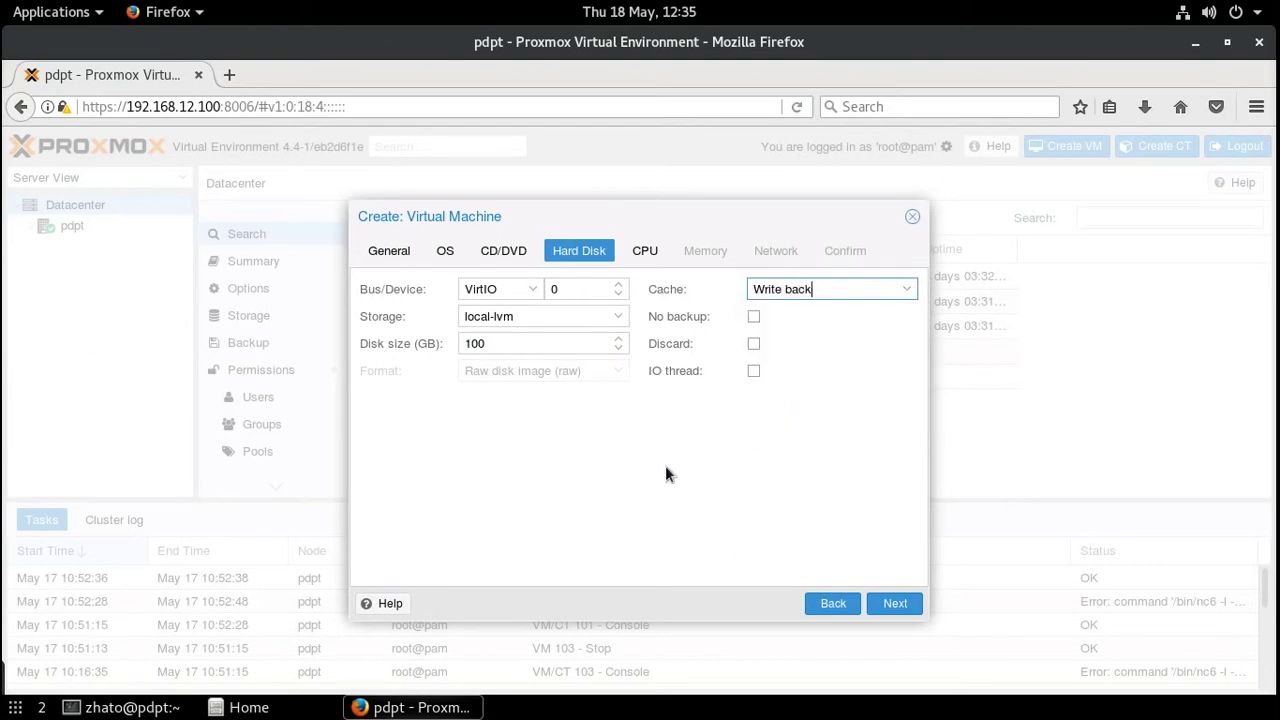
left_click(648, 254)
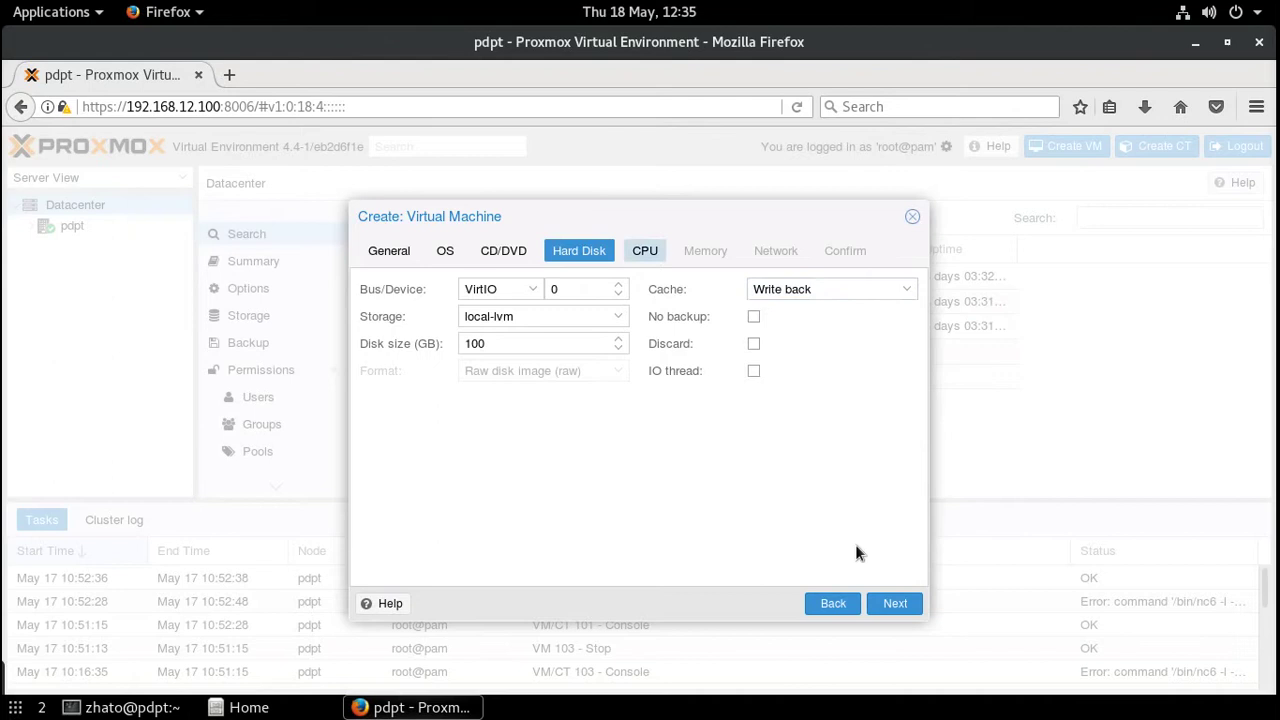
- Give the VM 1 socket with 2 CPU cores
left_click(893, 605)
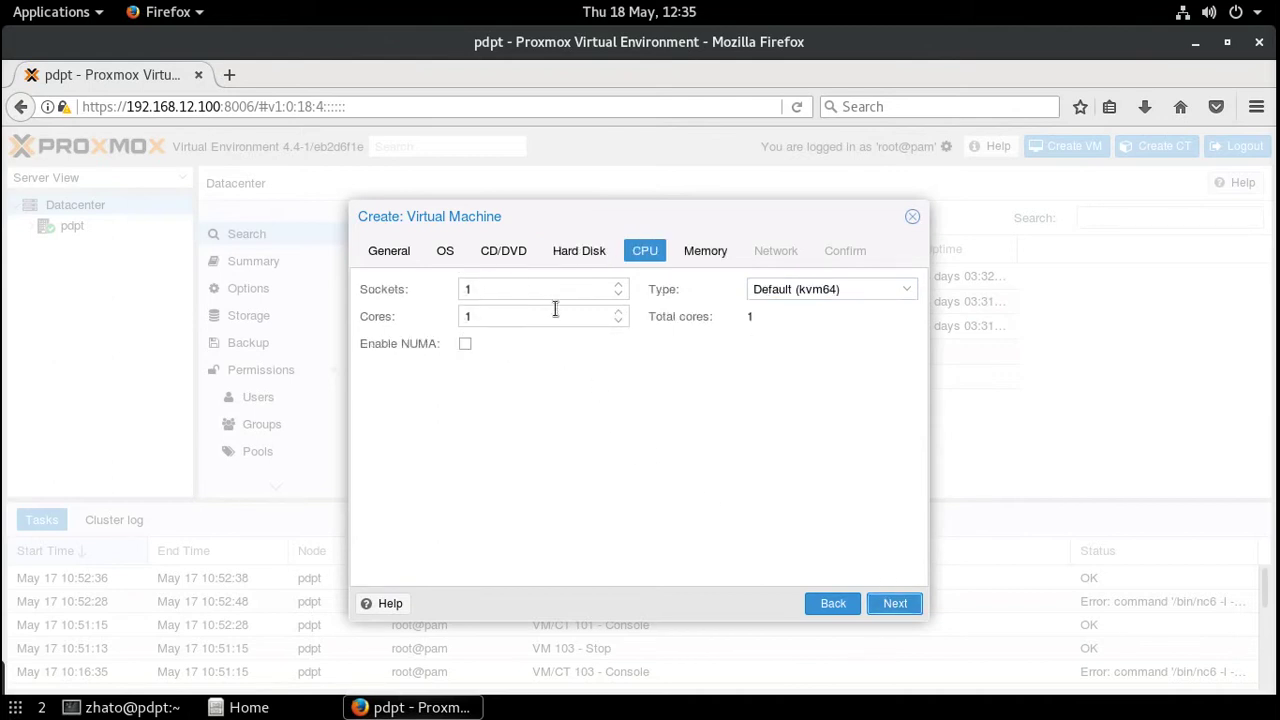
left_click(619, 311)
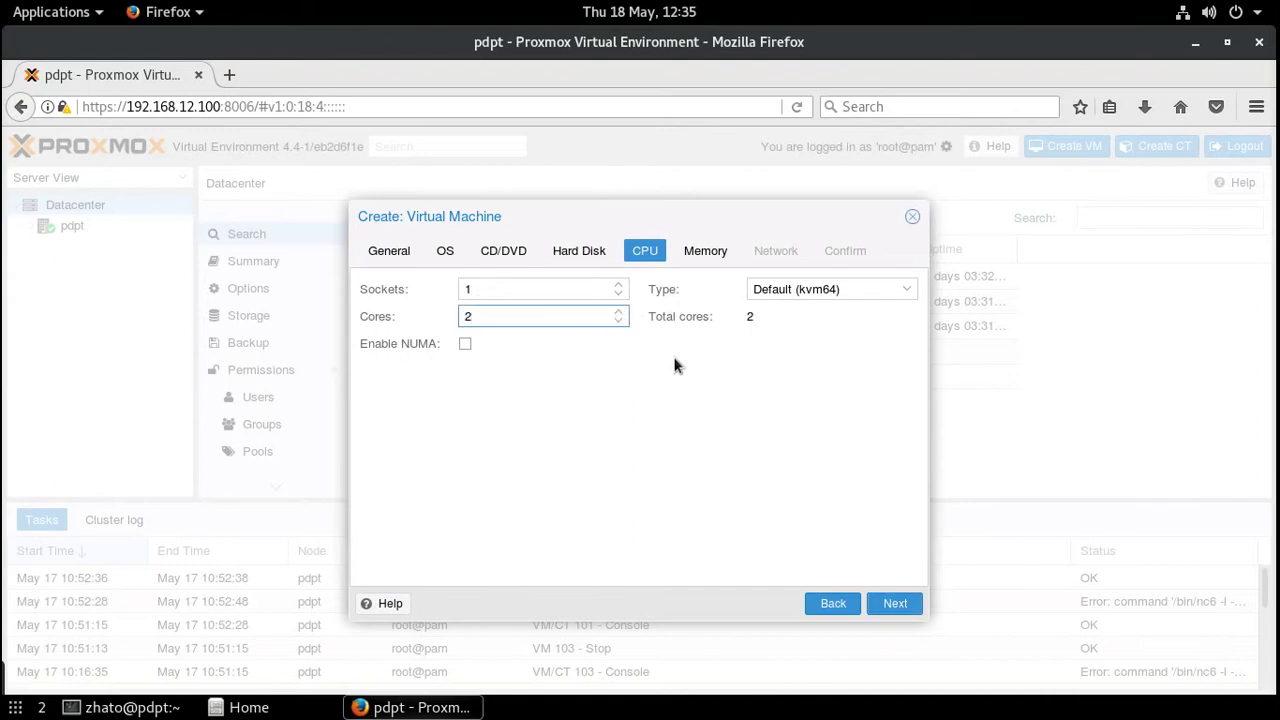
left_click(894, 605)
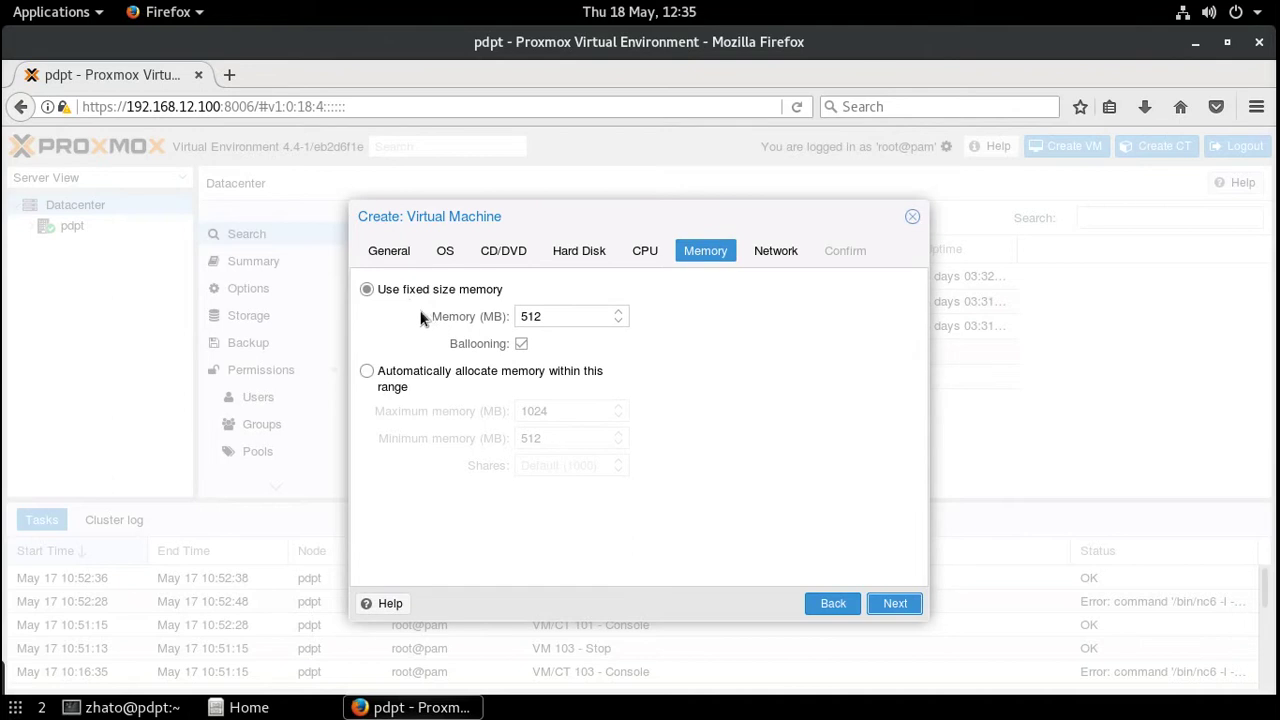
- Allocate memory automatically with a 512 MB minimum and a 4096 MB maximum
left_click_drag(404, 291, 503, 291)
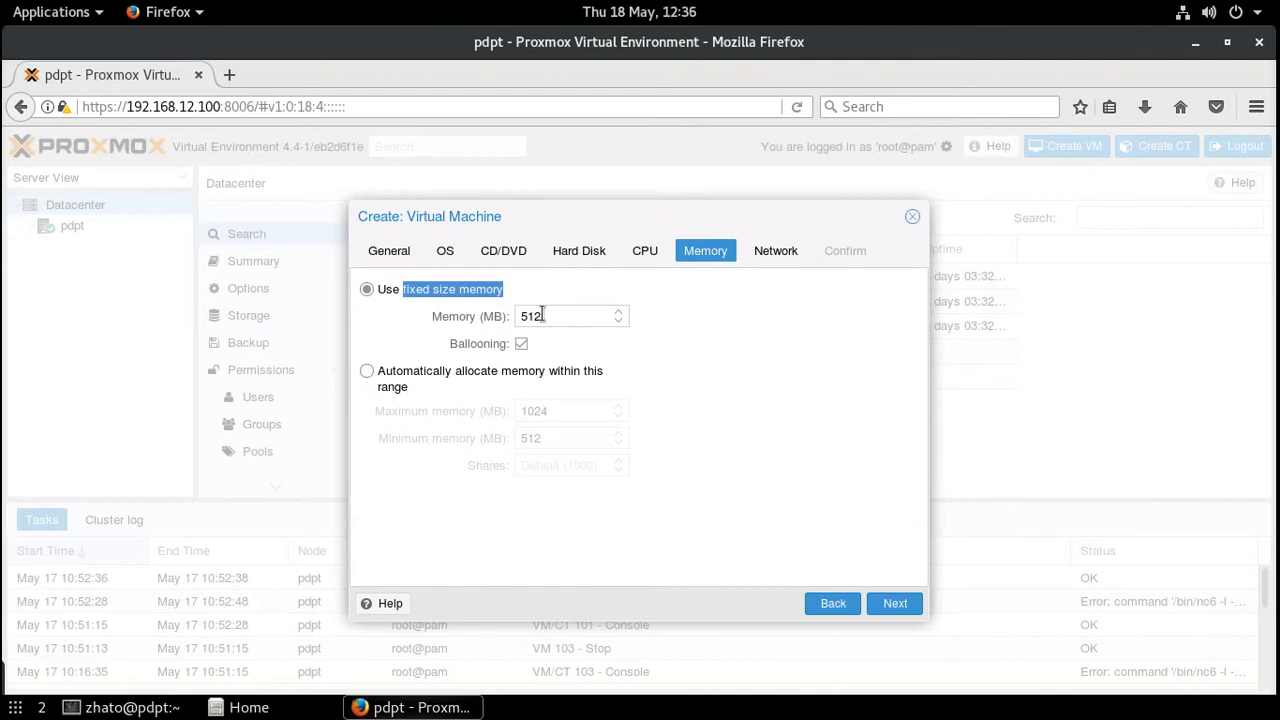
left_click_drag(541, 316, 503, 318)
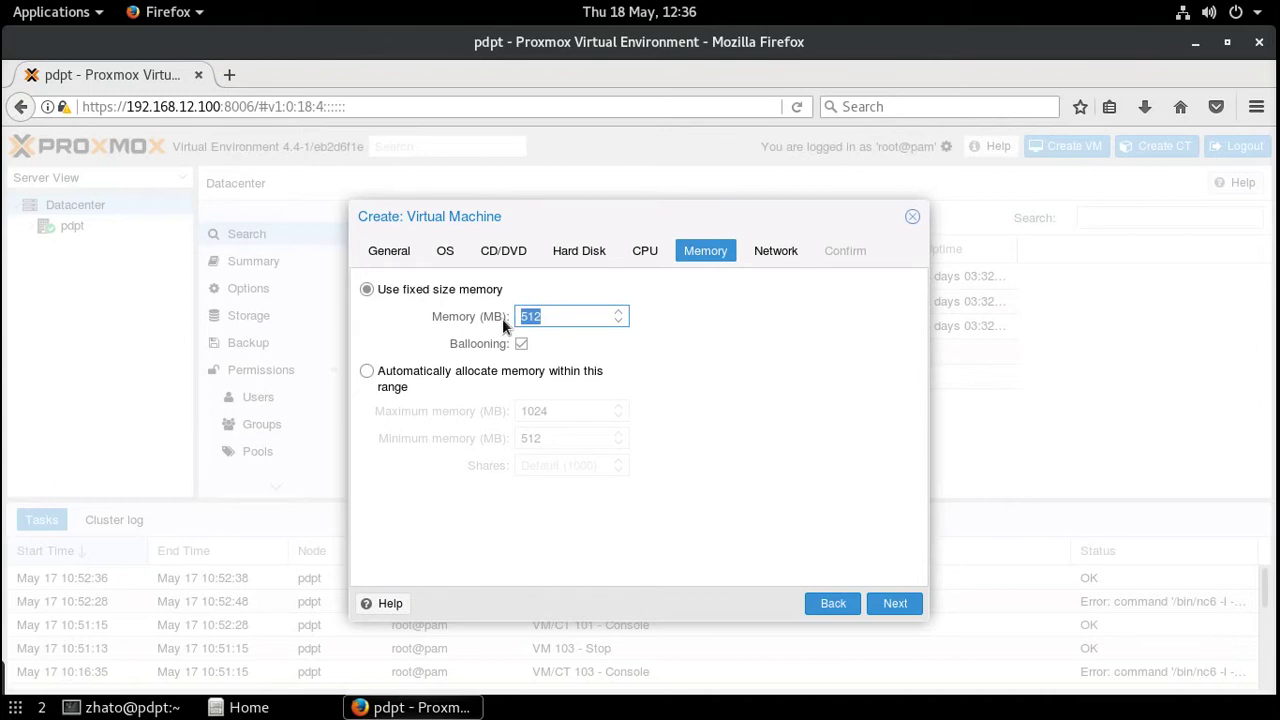
type("4096")
left_click(366, 372)
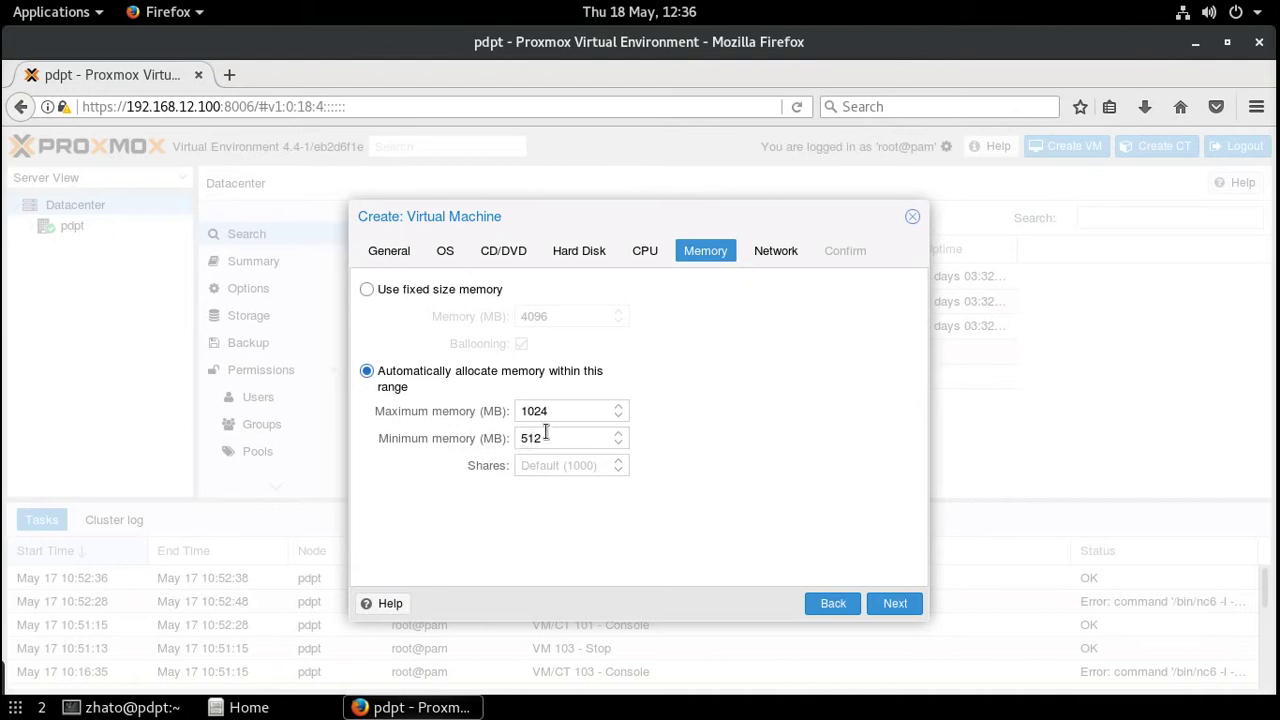
left_click(618, 407)
left_click(618, 407)
left_click(618, 407)
left_click(618, 407)
left_click(618, 407)
left_click(618, 407)
left_click(618, 407)
left_click_drag(618, 407, 618, 408)
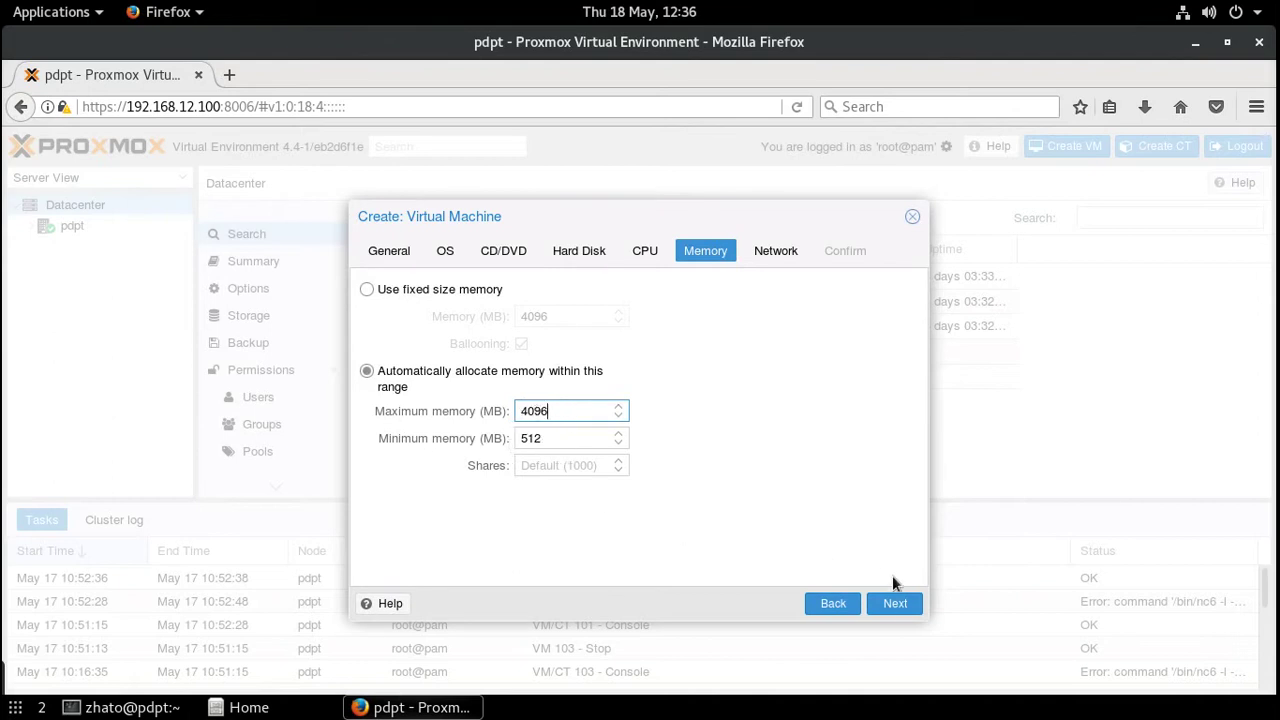
left_click(896, 604)
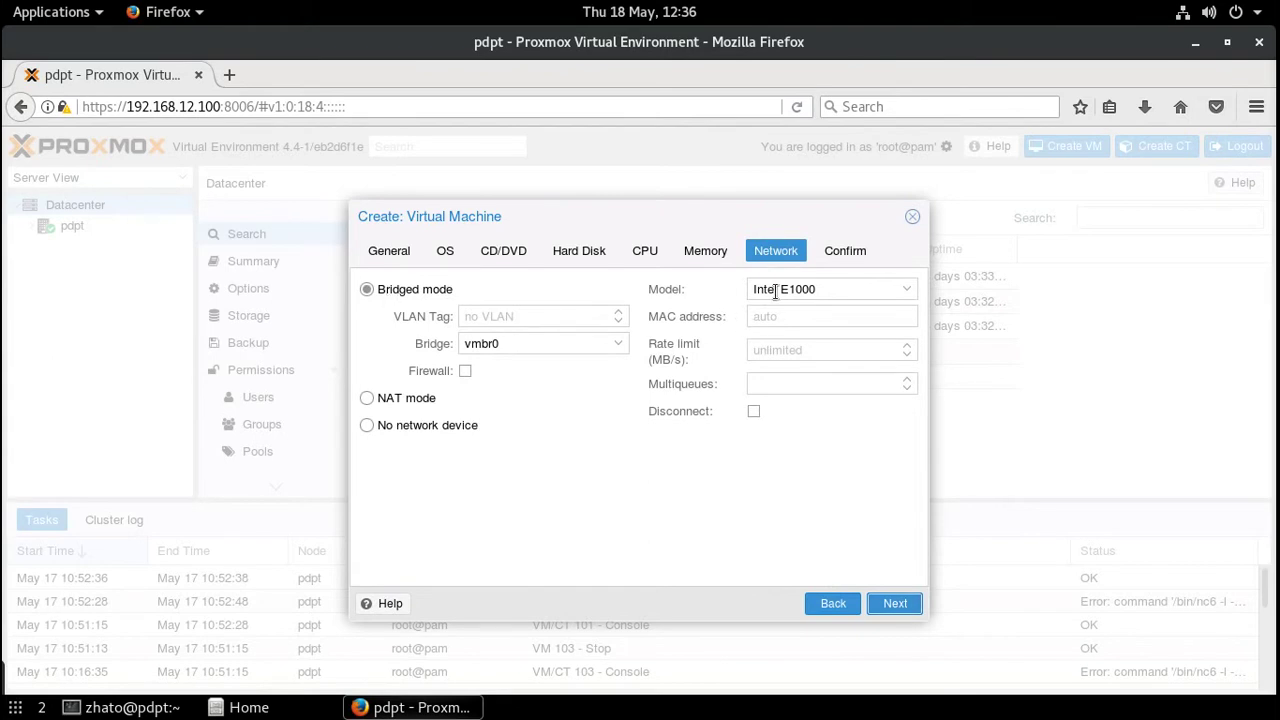
- Choose the VirtIO (paravirtualized) network card model on bridge vmbr0
left_click(907, 290)
left_click(822, 336)
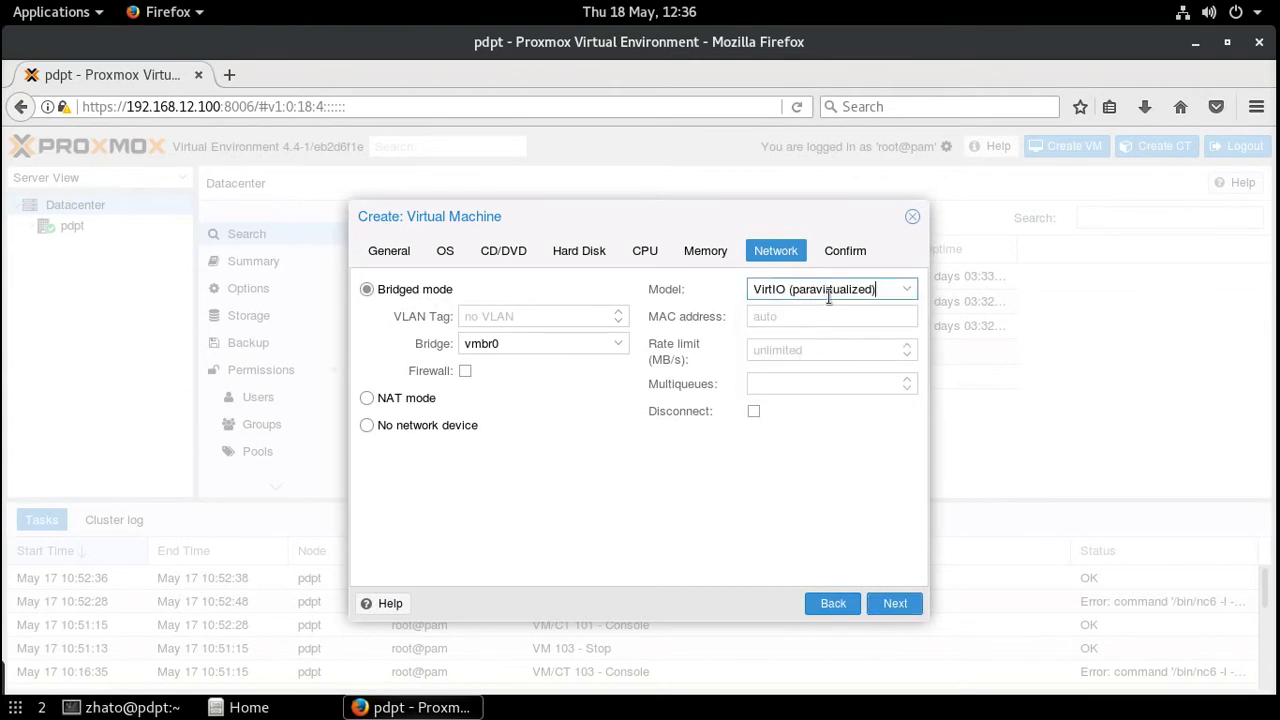
left_click(894, 606)
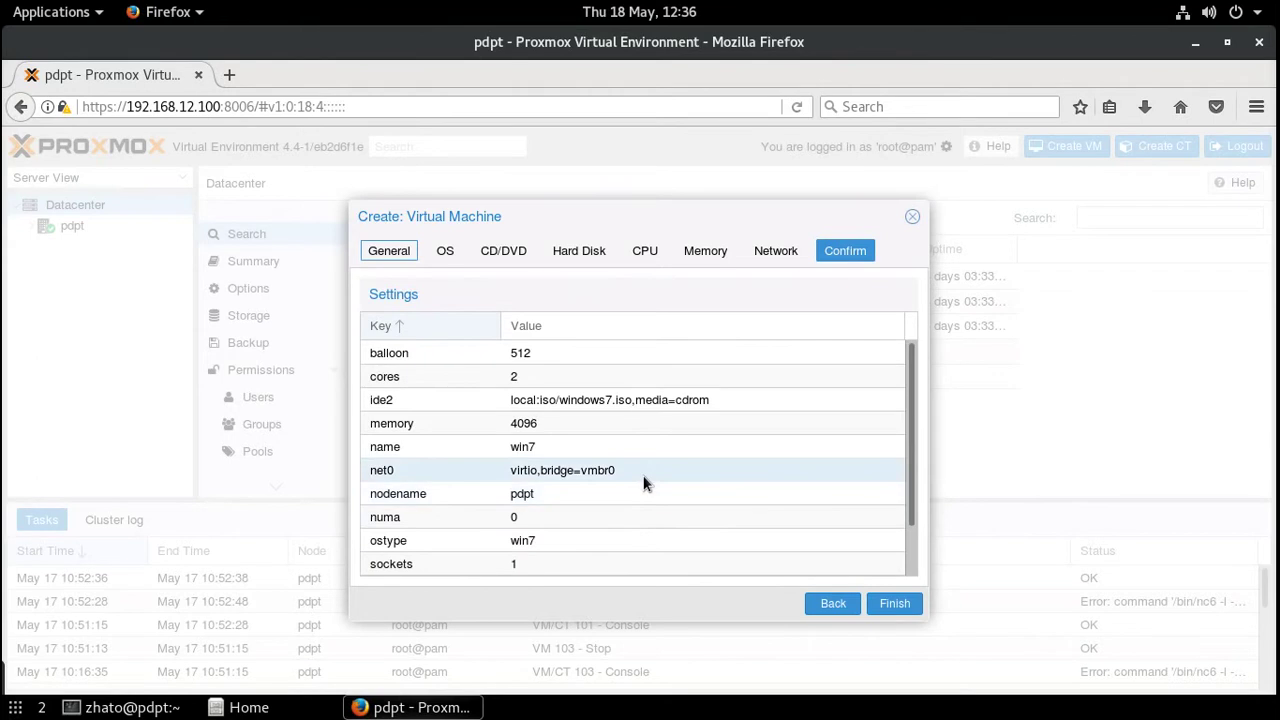
- Scroll through the Confirm summary and finish creating VM 102 (win7)
scroll(659, 483, "down", 1)
scroll(659, 483, "down", 2)
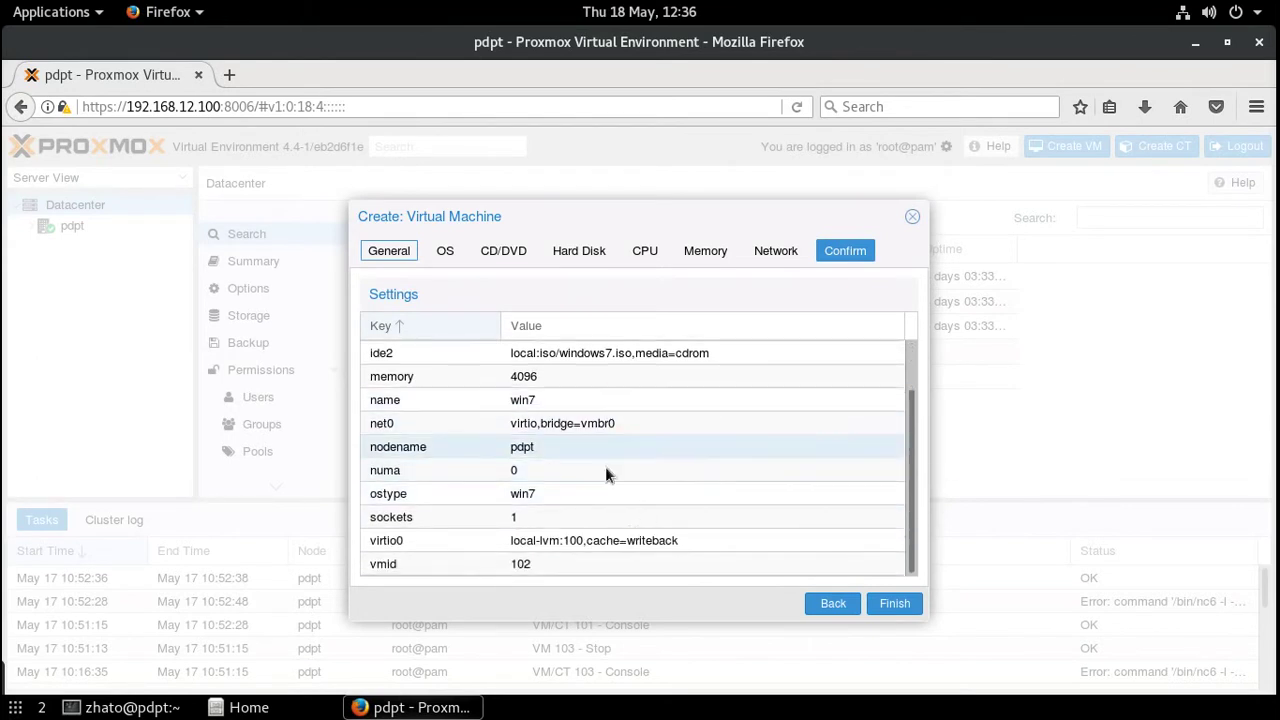
left_click_drag(909, 429, 885, 565)
left_click(887, 600)
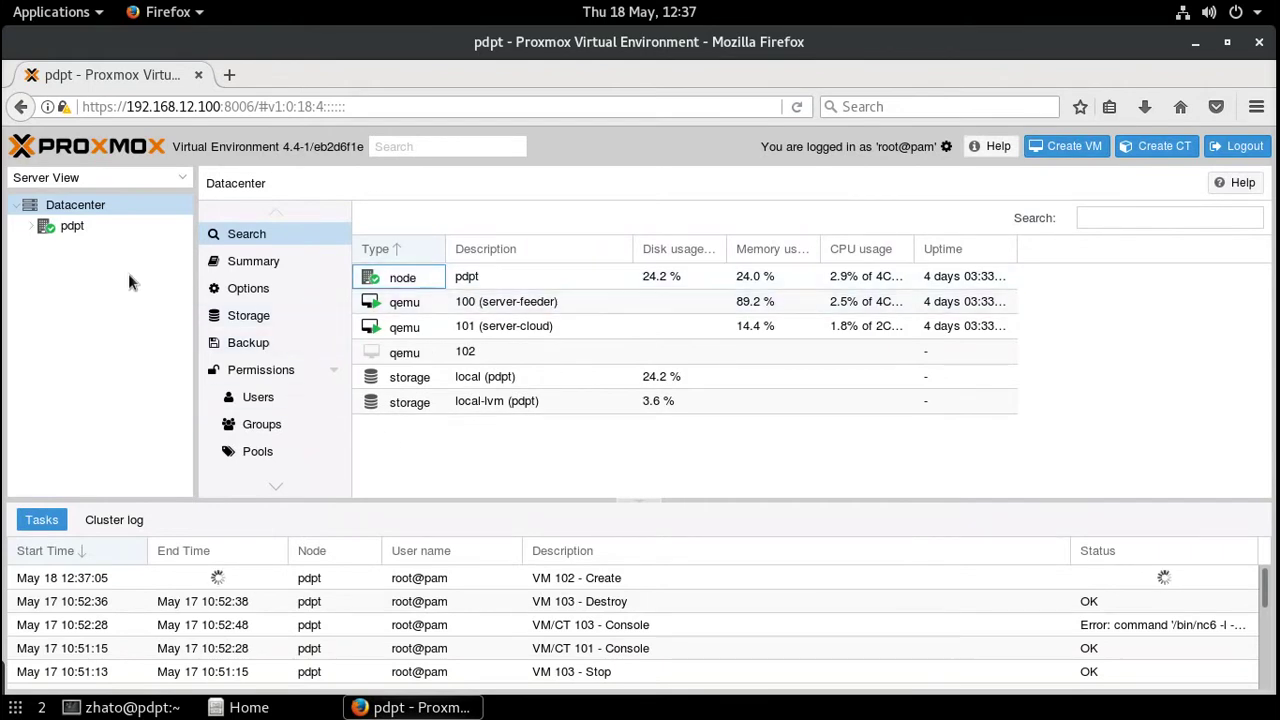
- Expand node pdpt, select 102 (win7), and view its Options
left_click(33, 230)
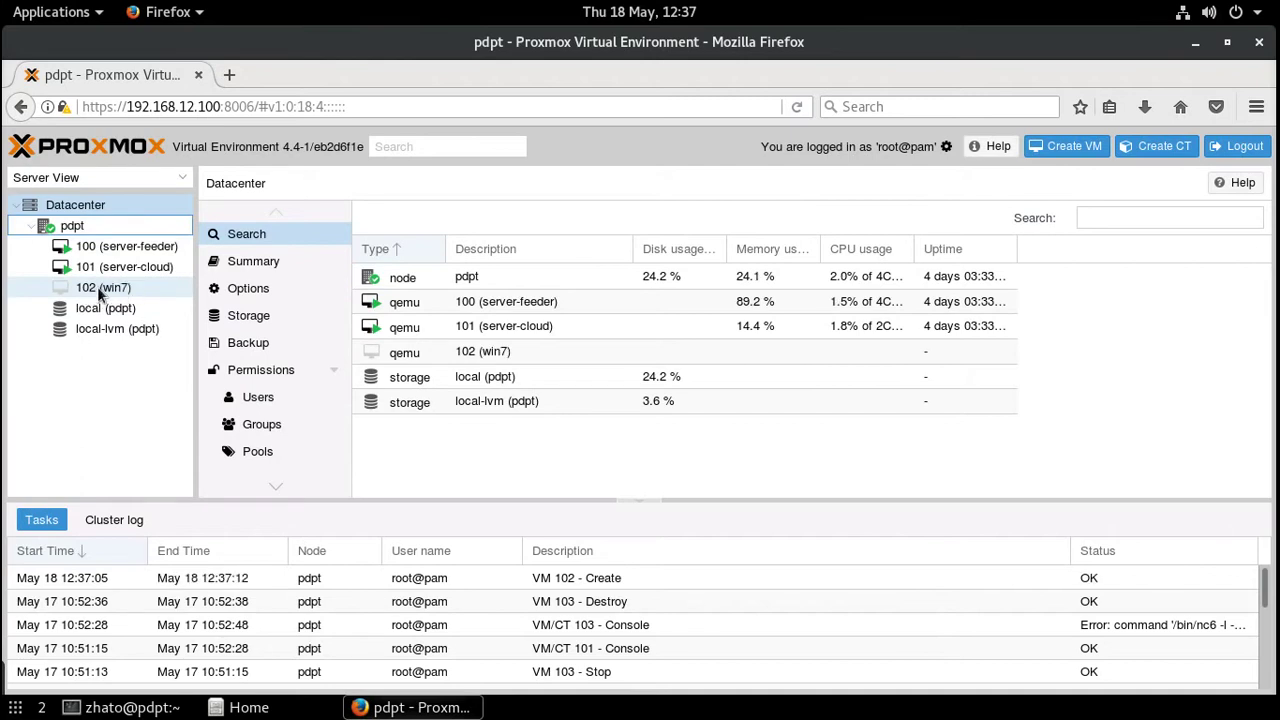
left_click(100, 290)
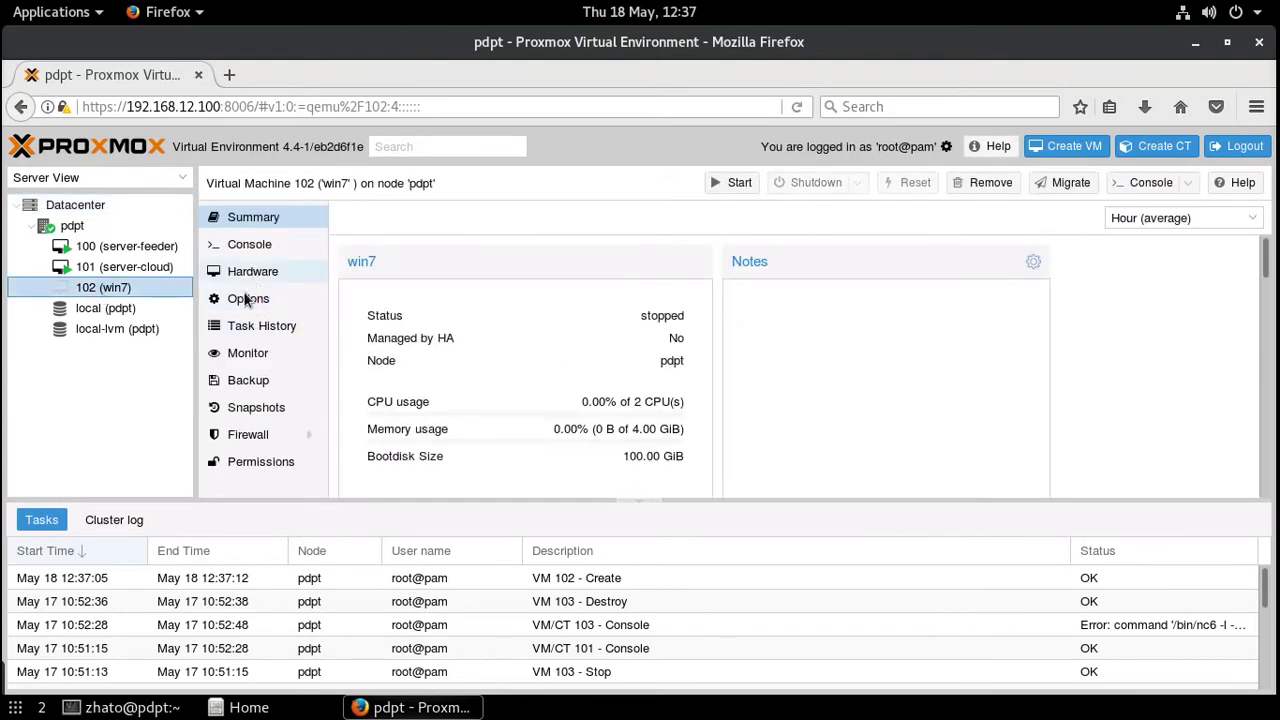
left_click(243, 299)
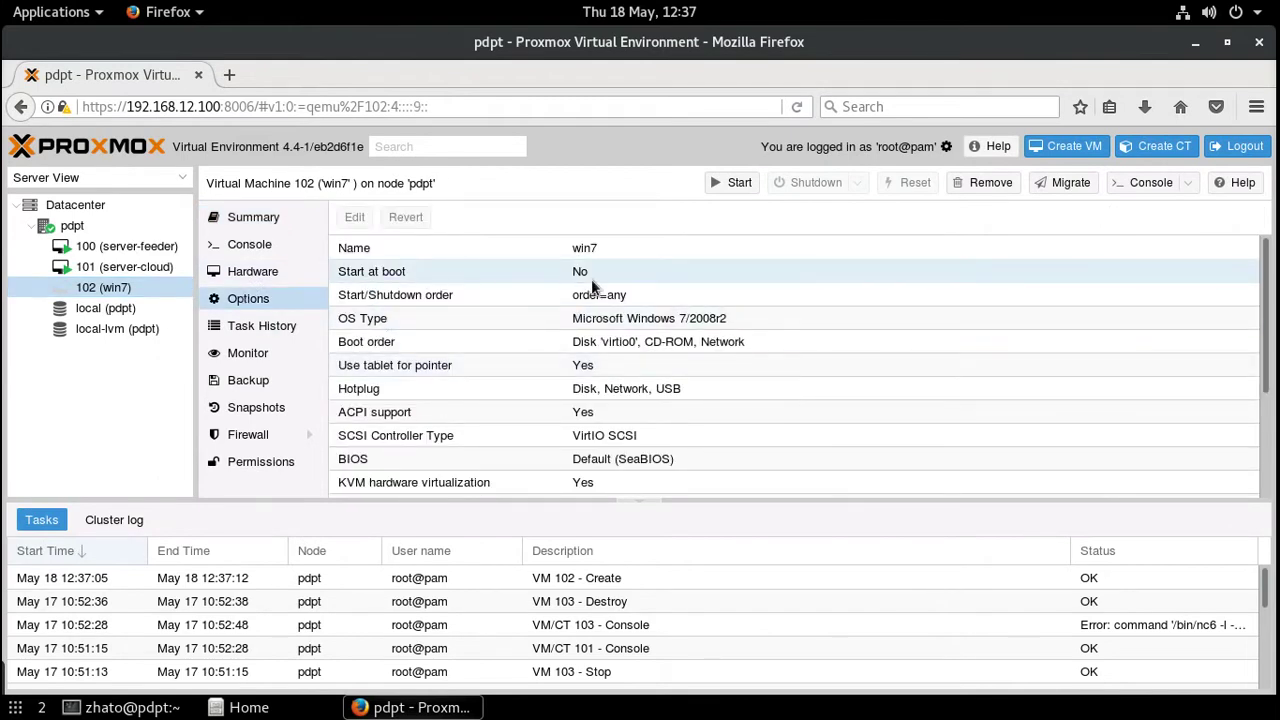
left_click(366, 279)
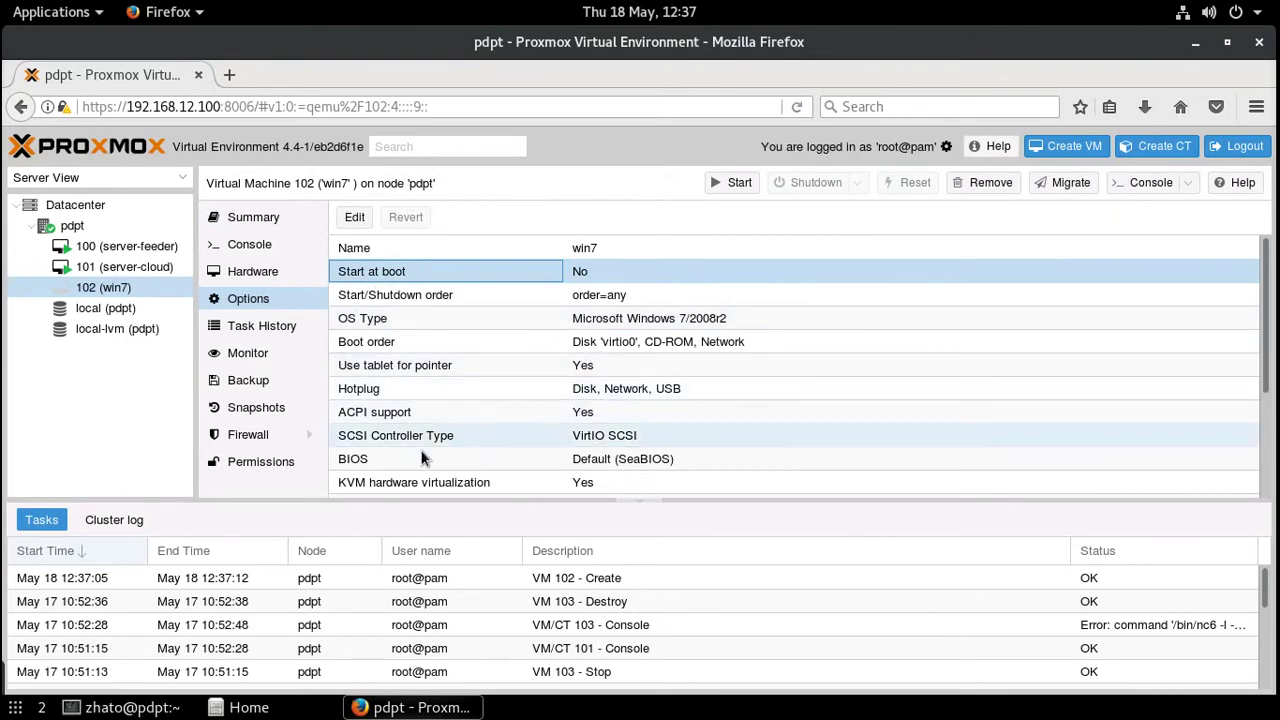
left_click(607, 350)
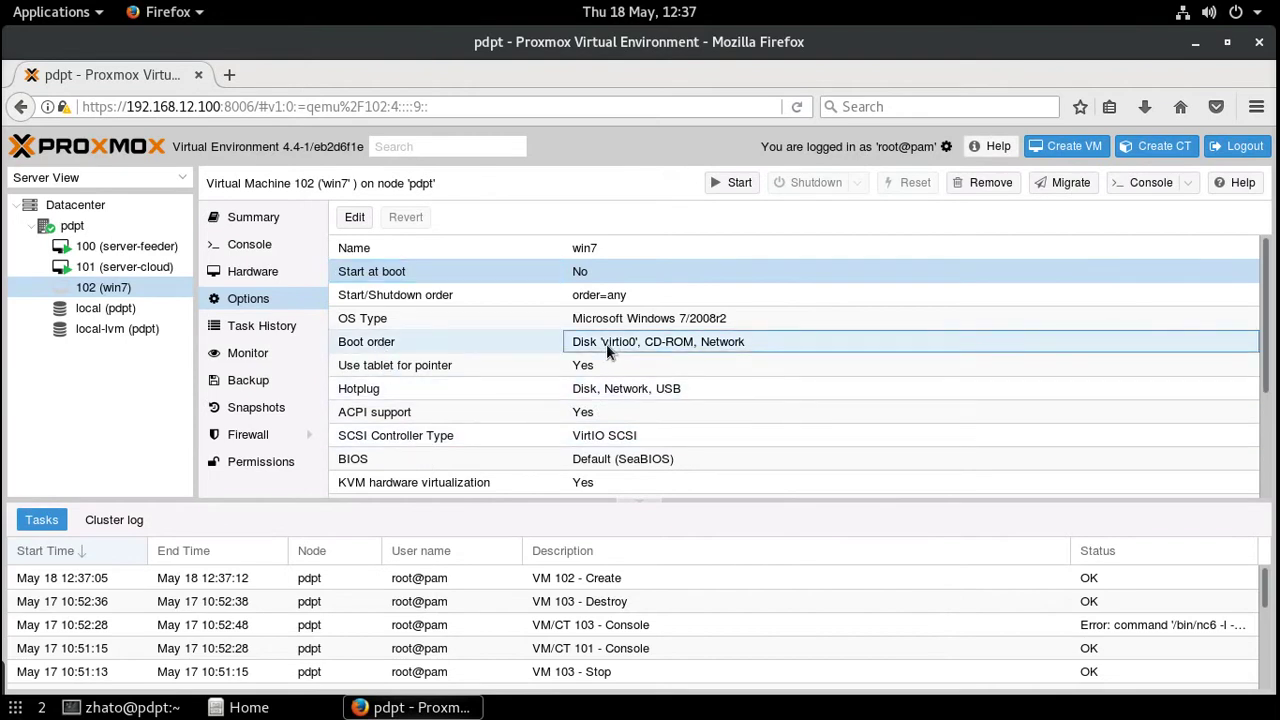
left_click(655, 342)
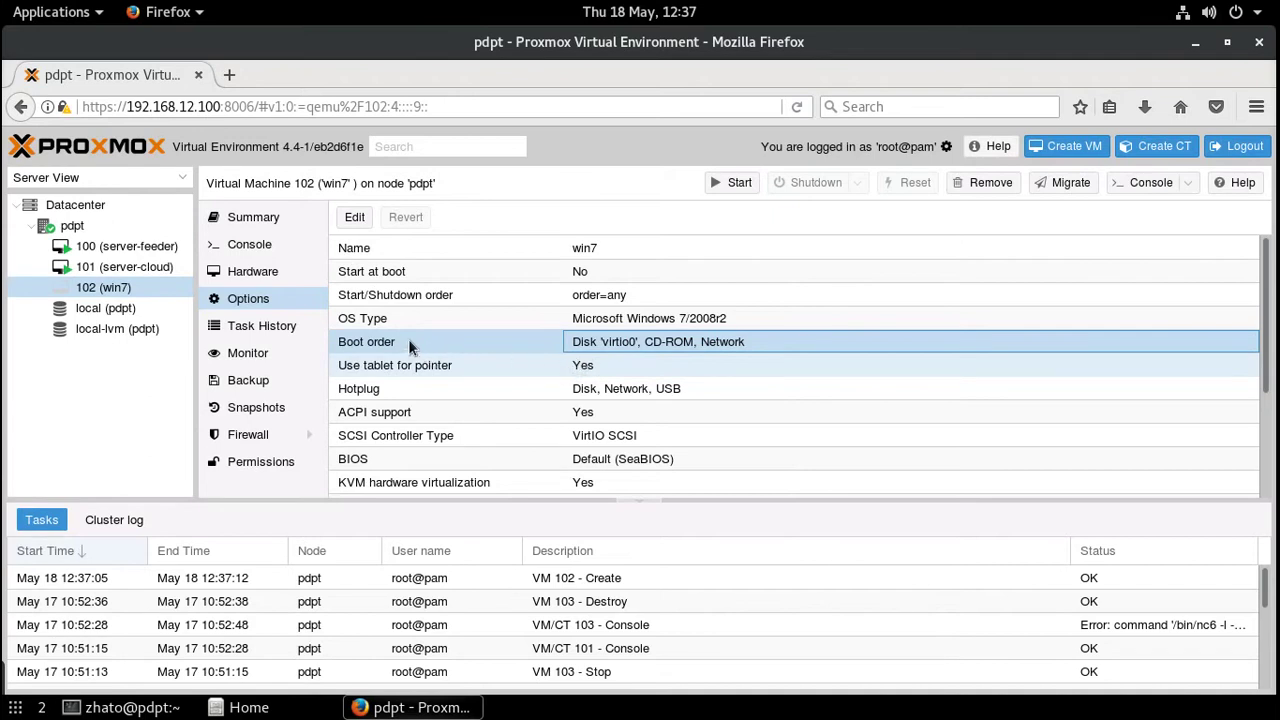
- Add a CD/DVD drive to VM 102 holding virtio-win-0.1.130.iso from local storage
left_click(260, 271)
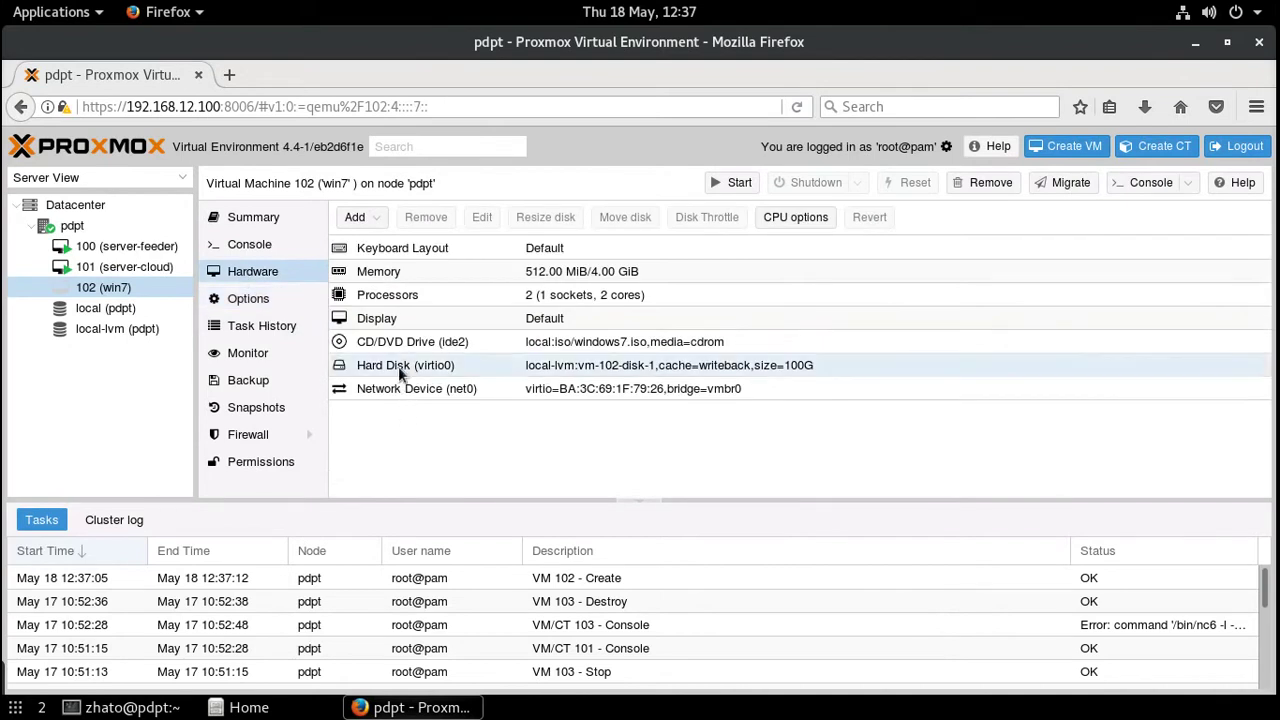
left_click(384, 222)
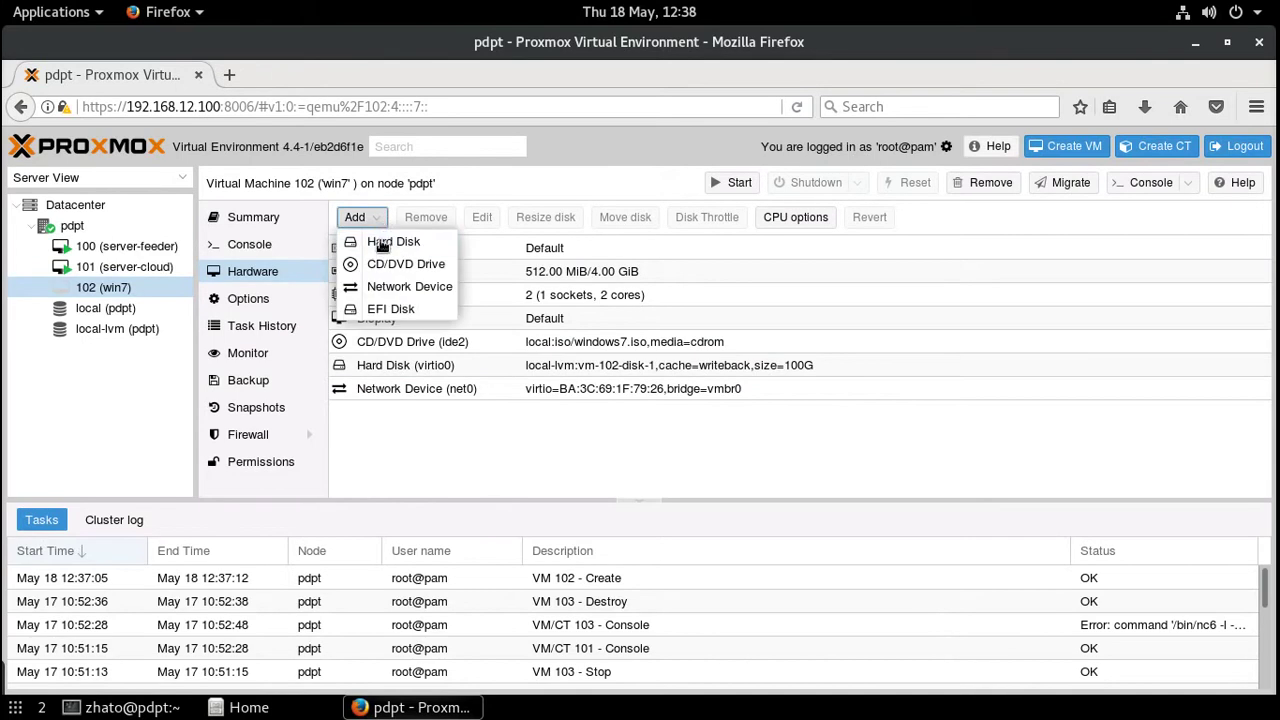
left_click(381, 266)
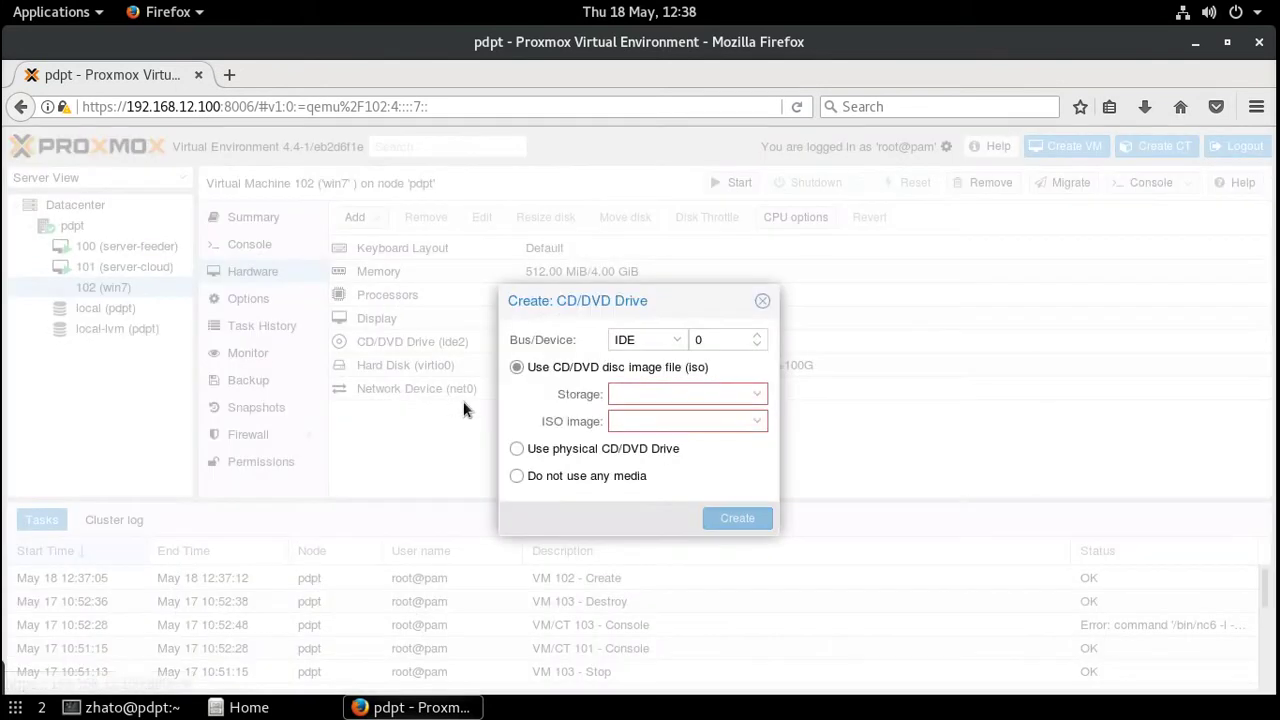
left_click(760, 396)
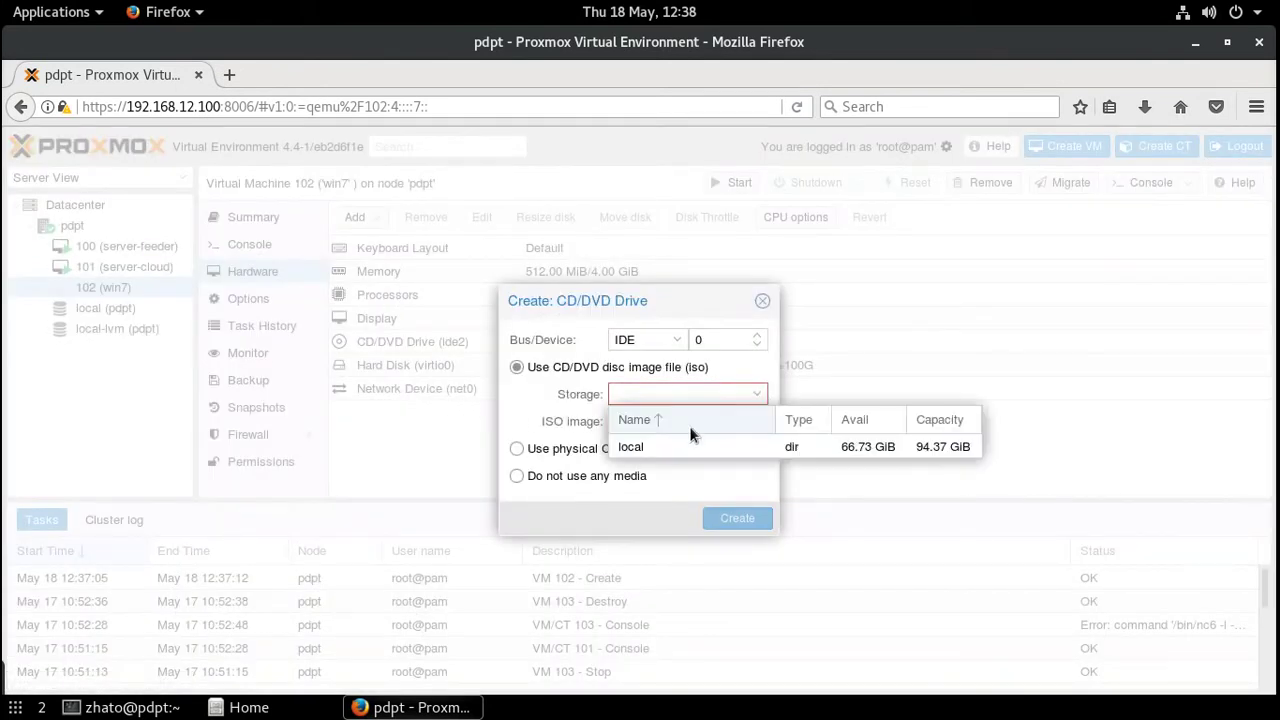
left_click(626, 442)
left_click(759, 422)
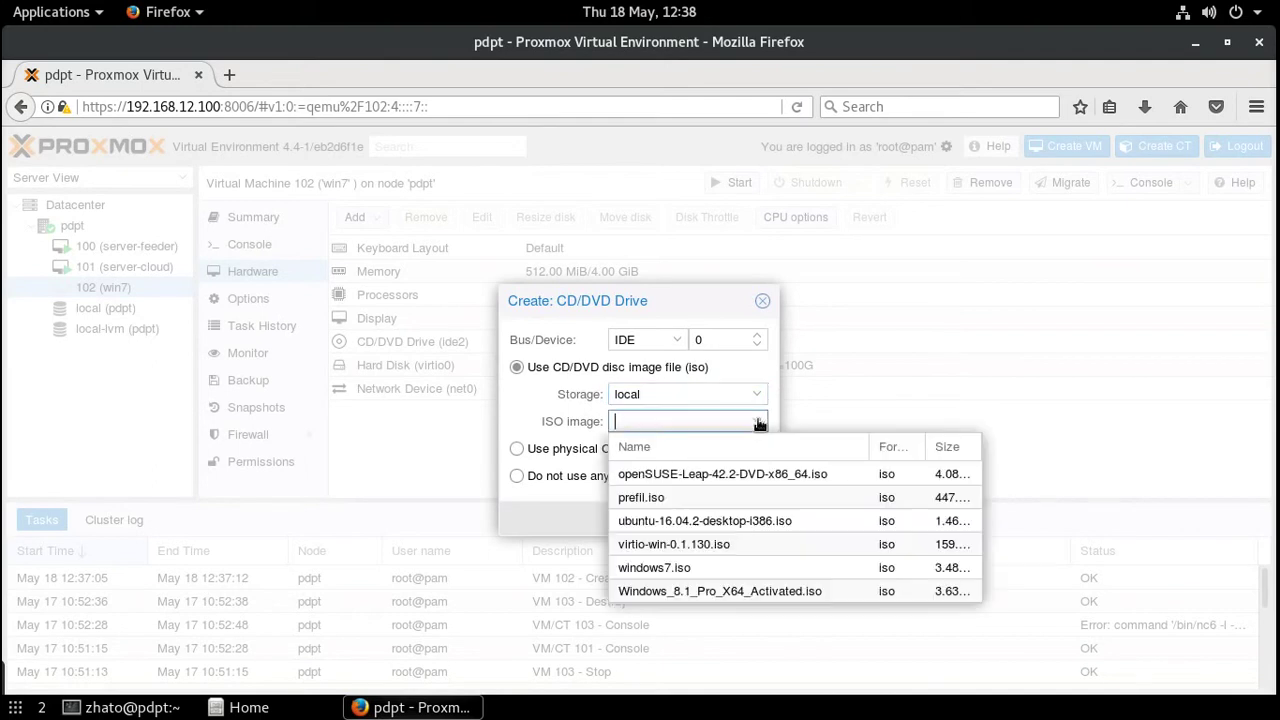
left_click(662, 546)
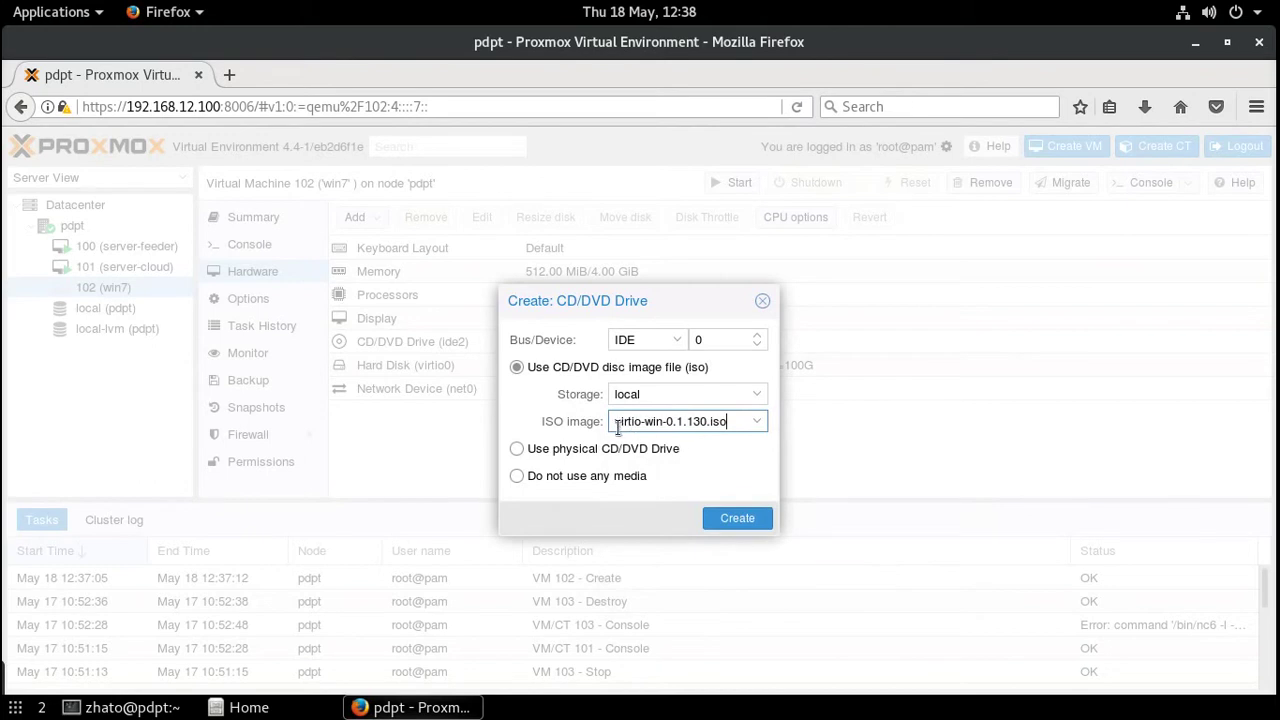
left_click_drag(615, 425, 727, 423)
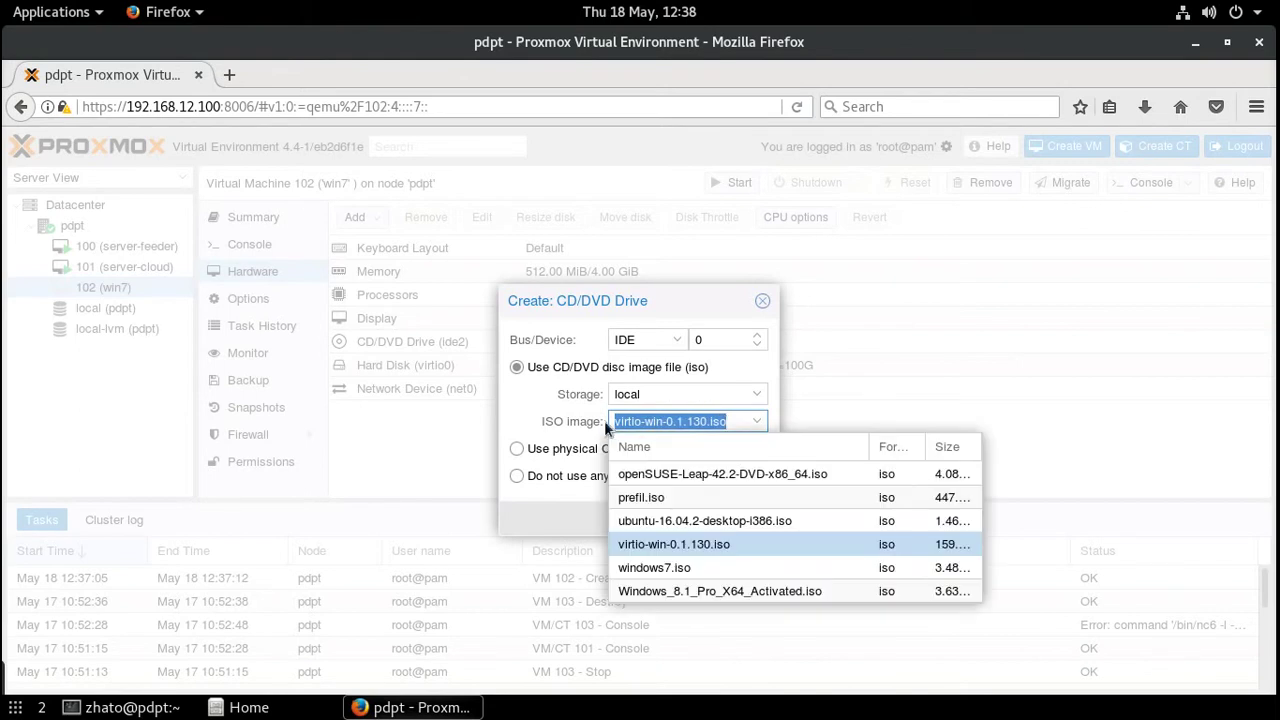
left_click(595, 427)
left_click(660, 543)
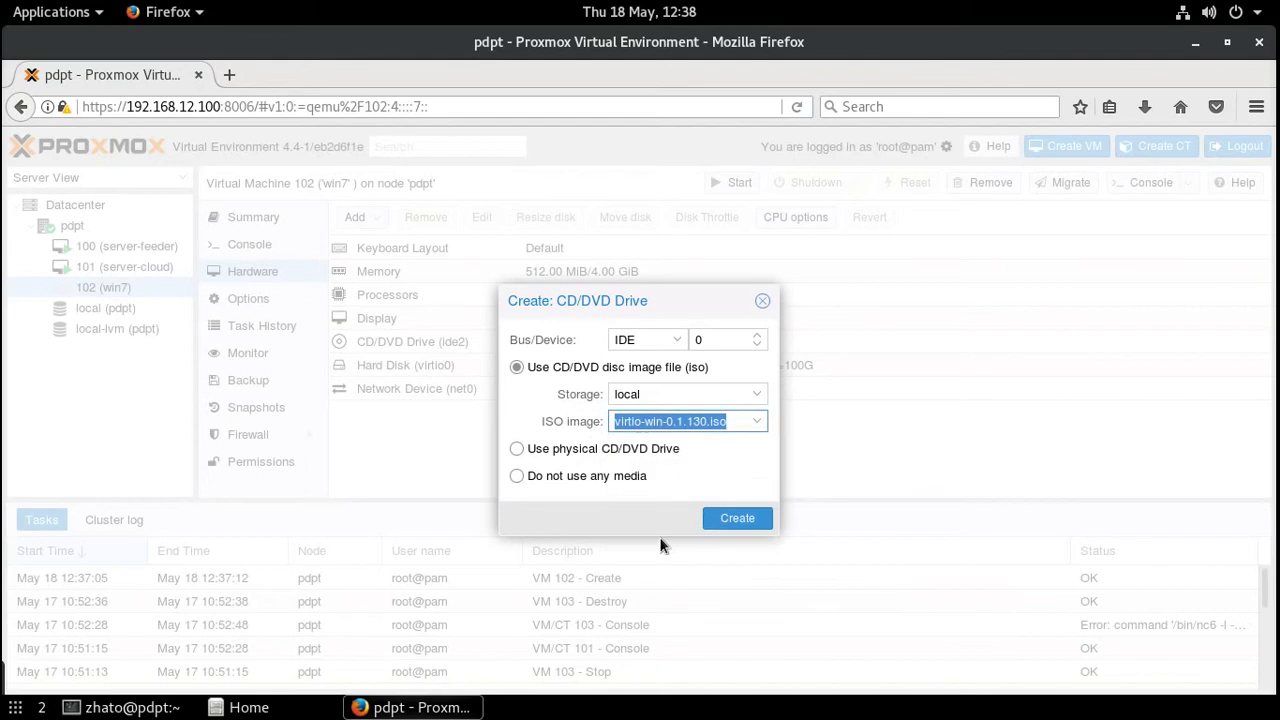
left_click(745, 519)
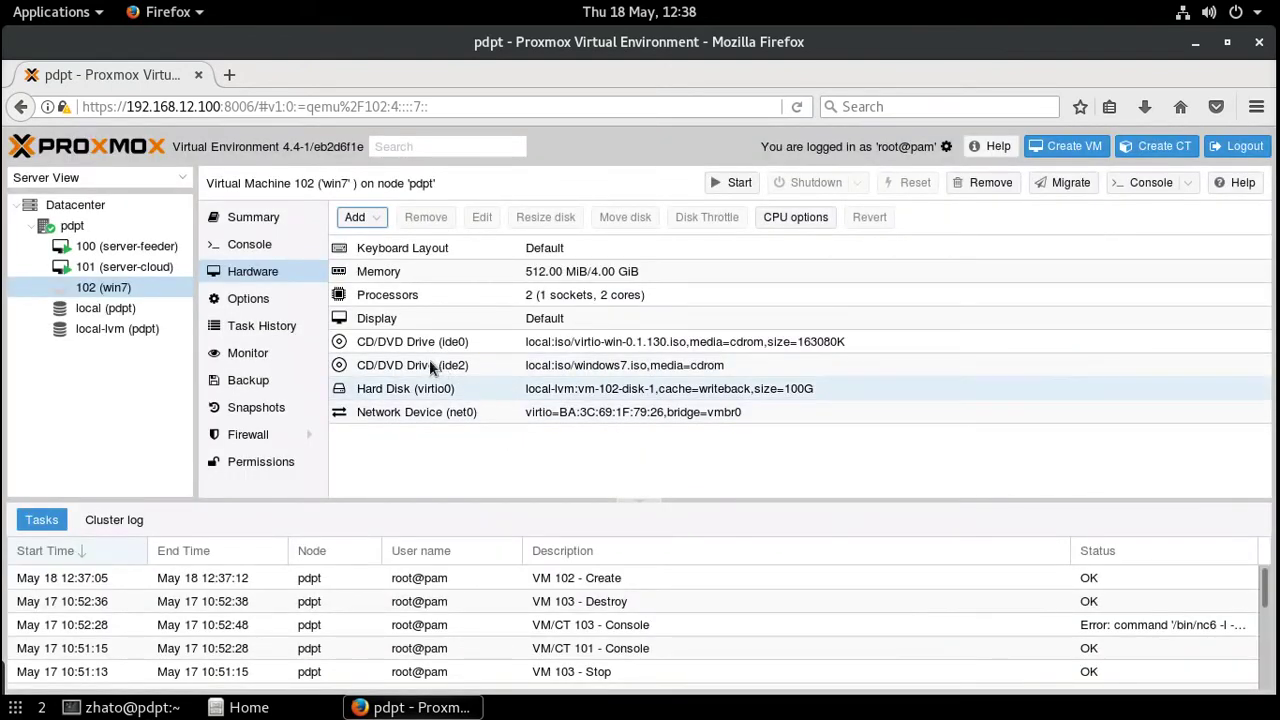
- Start VM 102 and show its noVNC console full screen
left_click(738, 186)
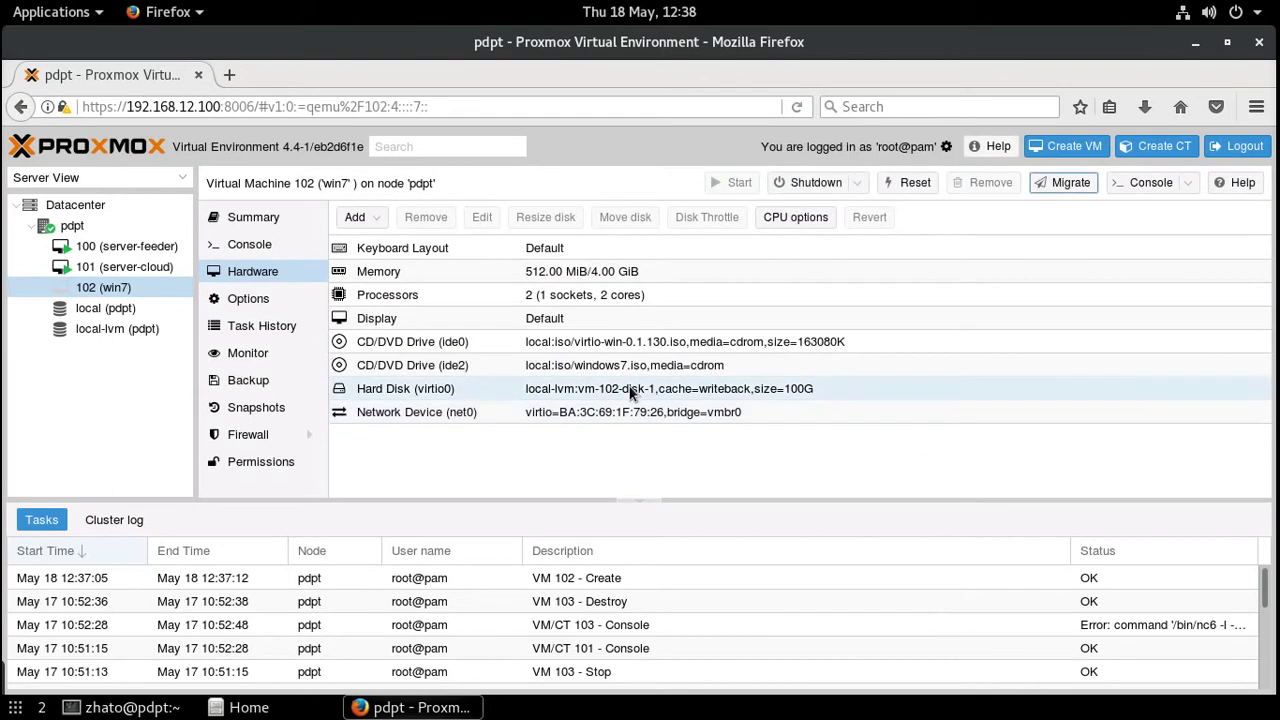
left_click(247, 249)
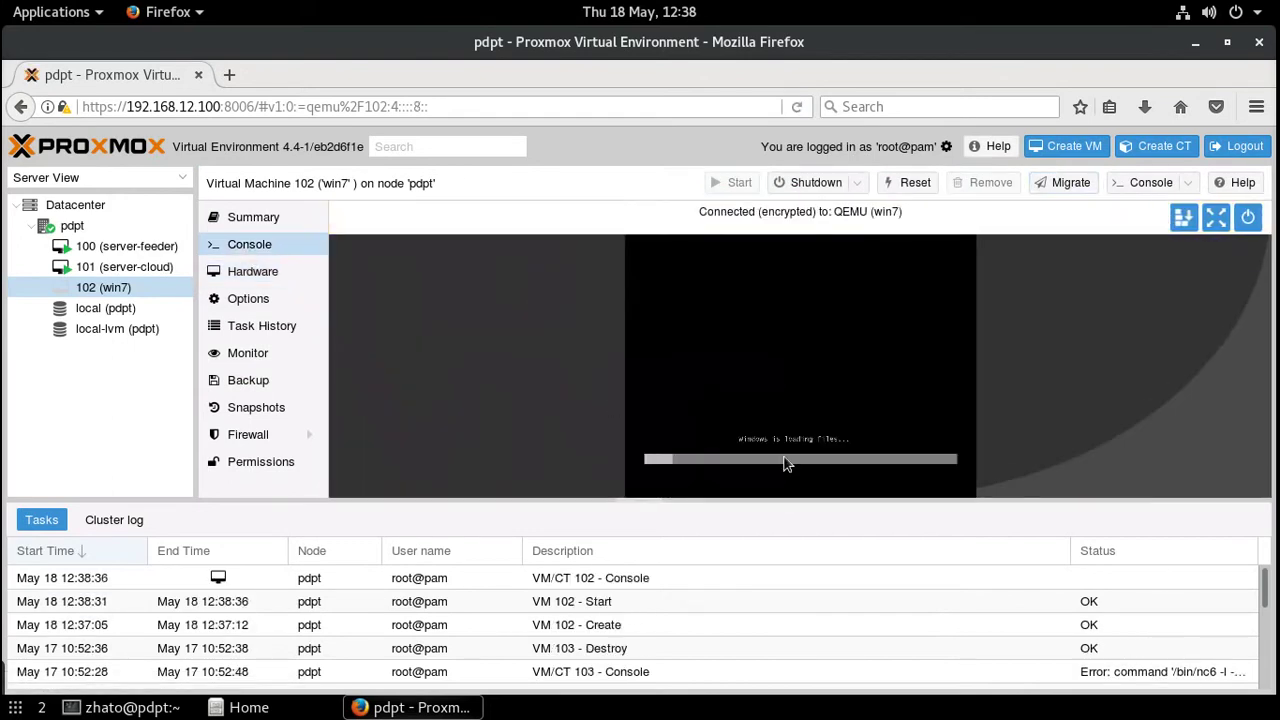
left_click(1205, 230)
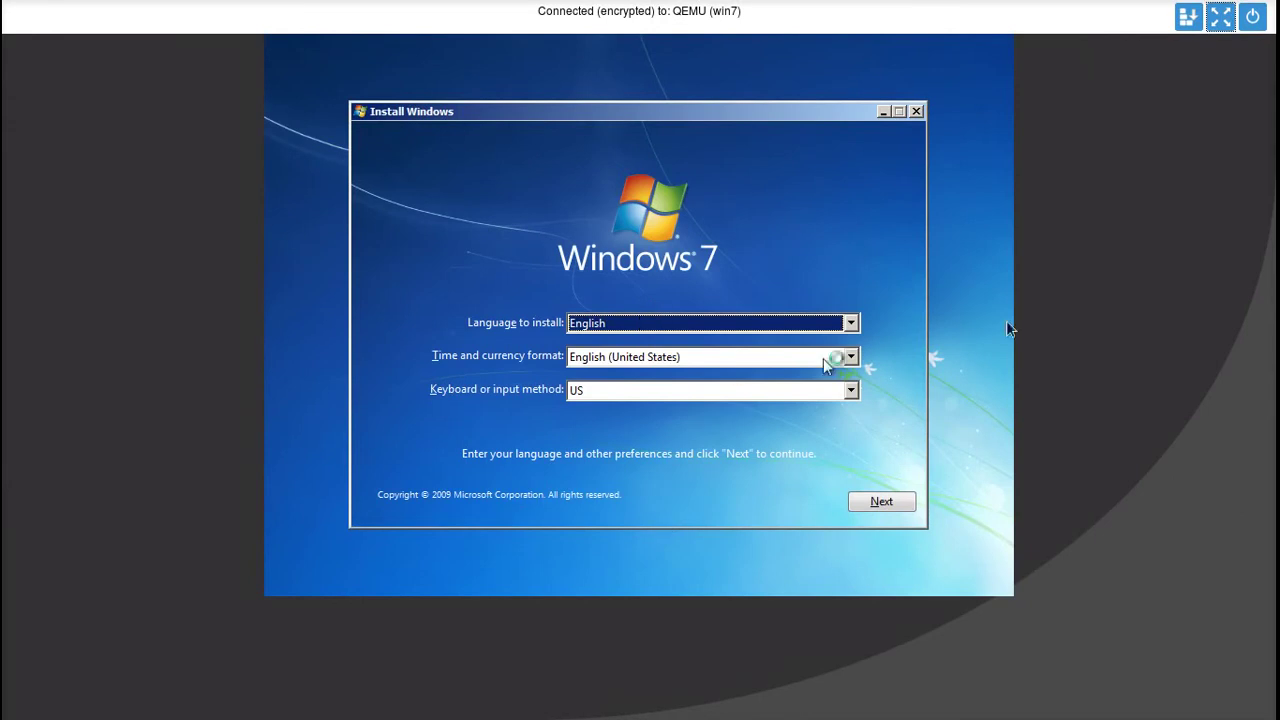
- Restore the console to full screen and accept the English / US language defaults
left_click(1224, 20)
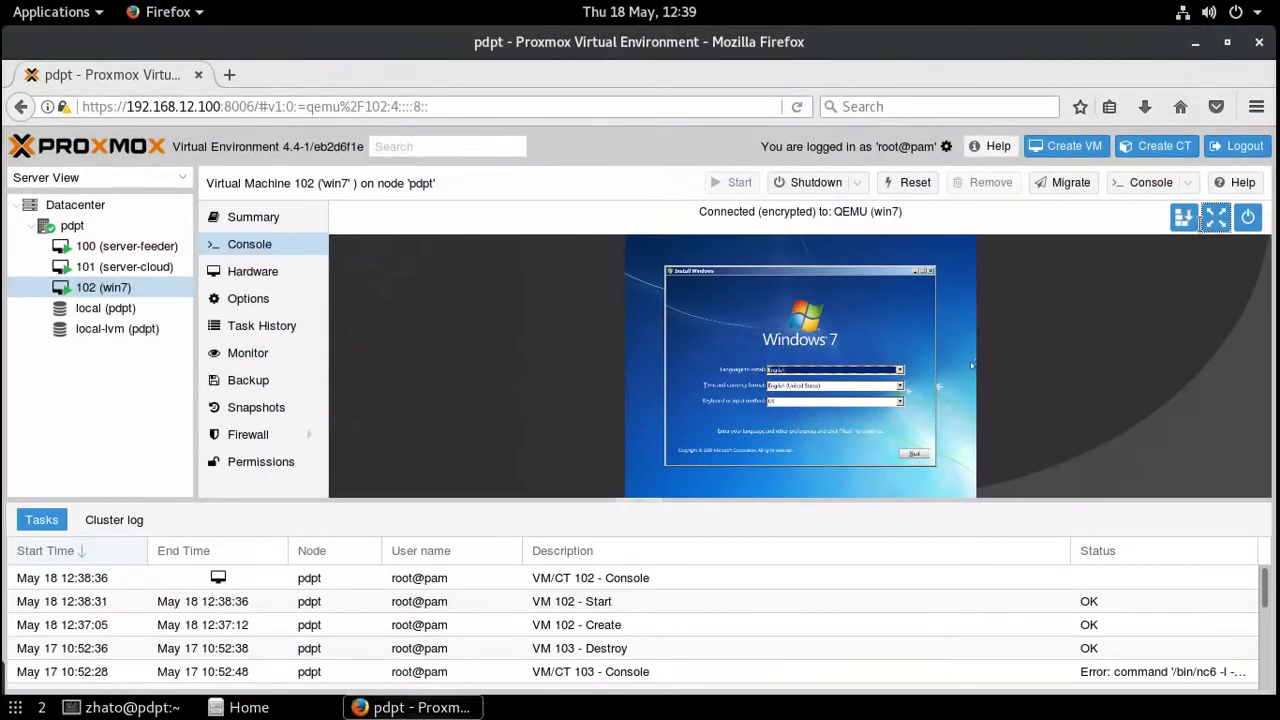
left_click(1214, 220)
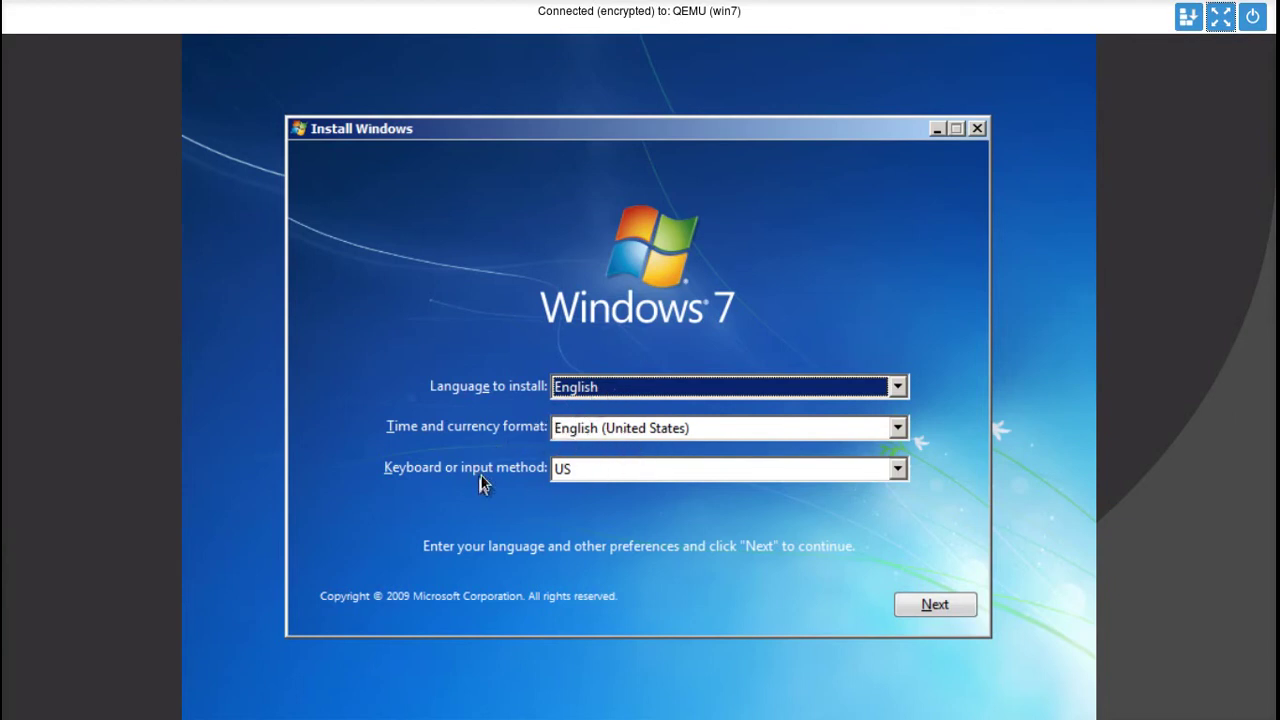
left_click(920, 604)
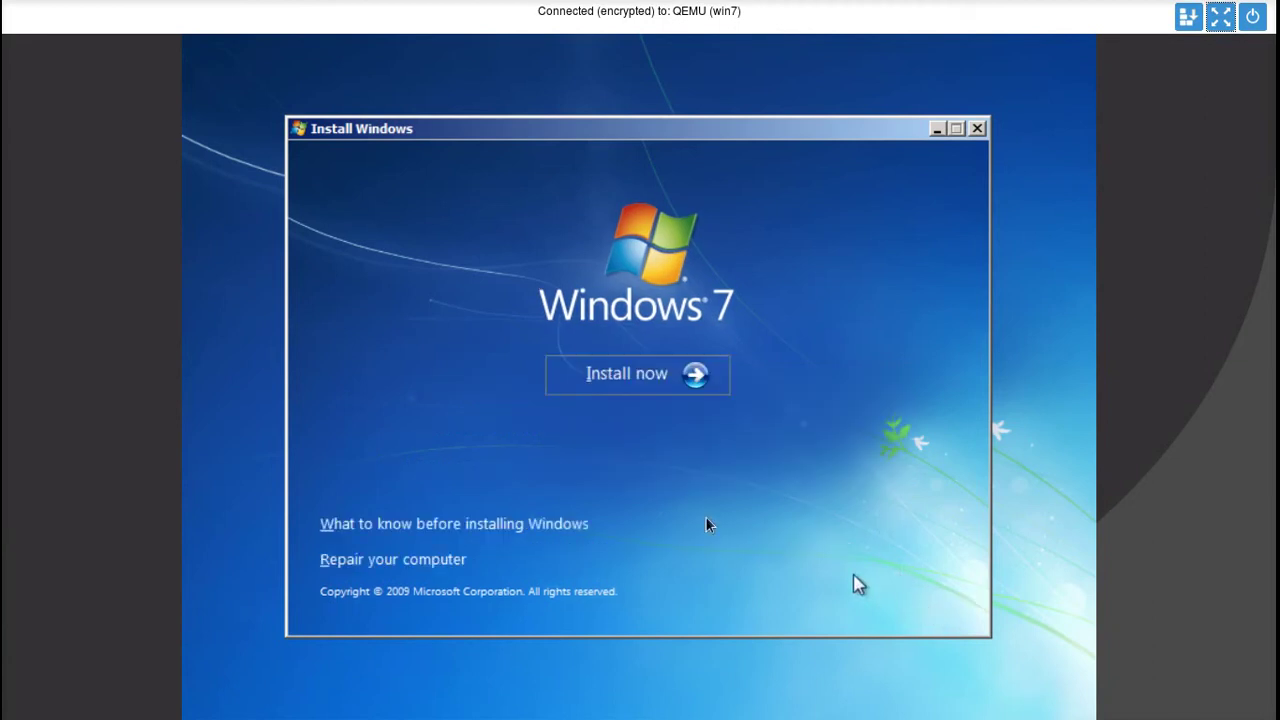
- Begin Windows 7 Ultimate x86 setup, accept the license terms, and pick Custom (advanced) install
left_click(641, 380)
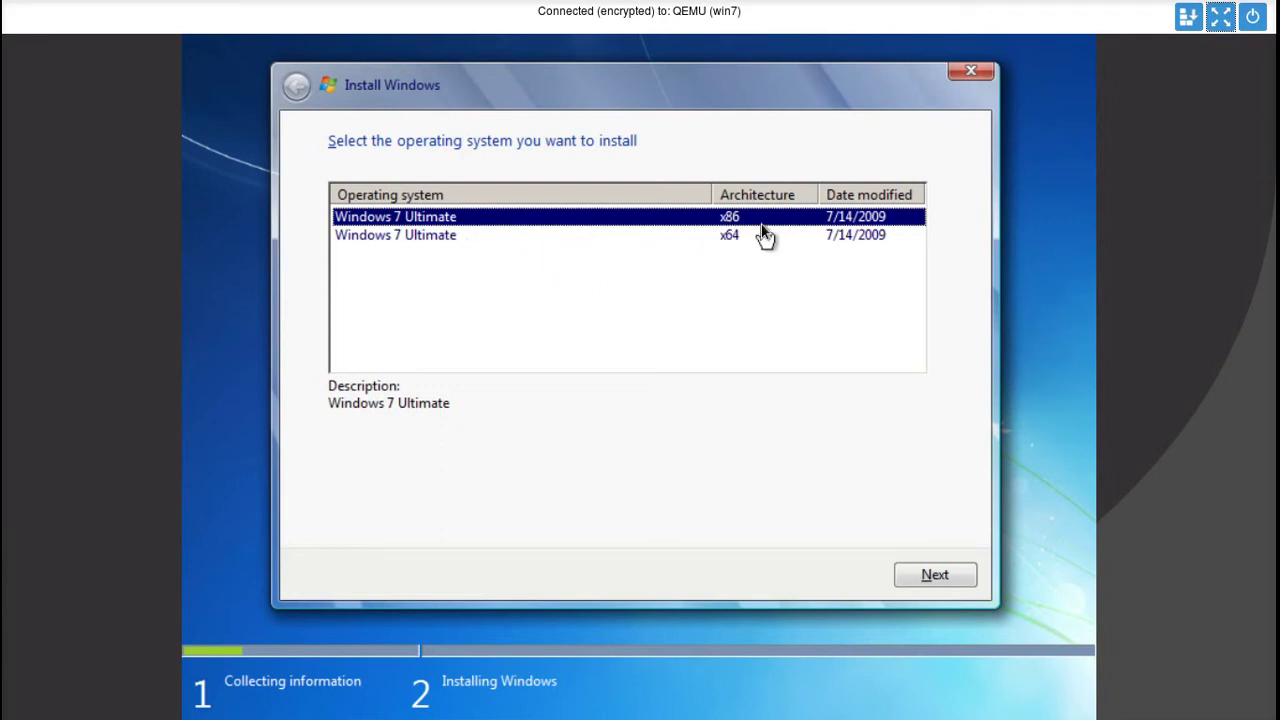
left_click(932, 585)
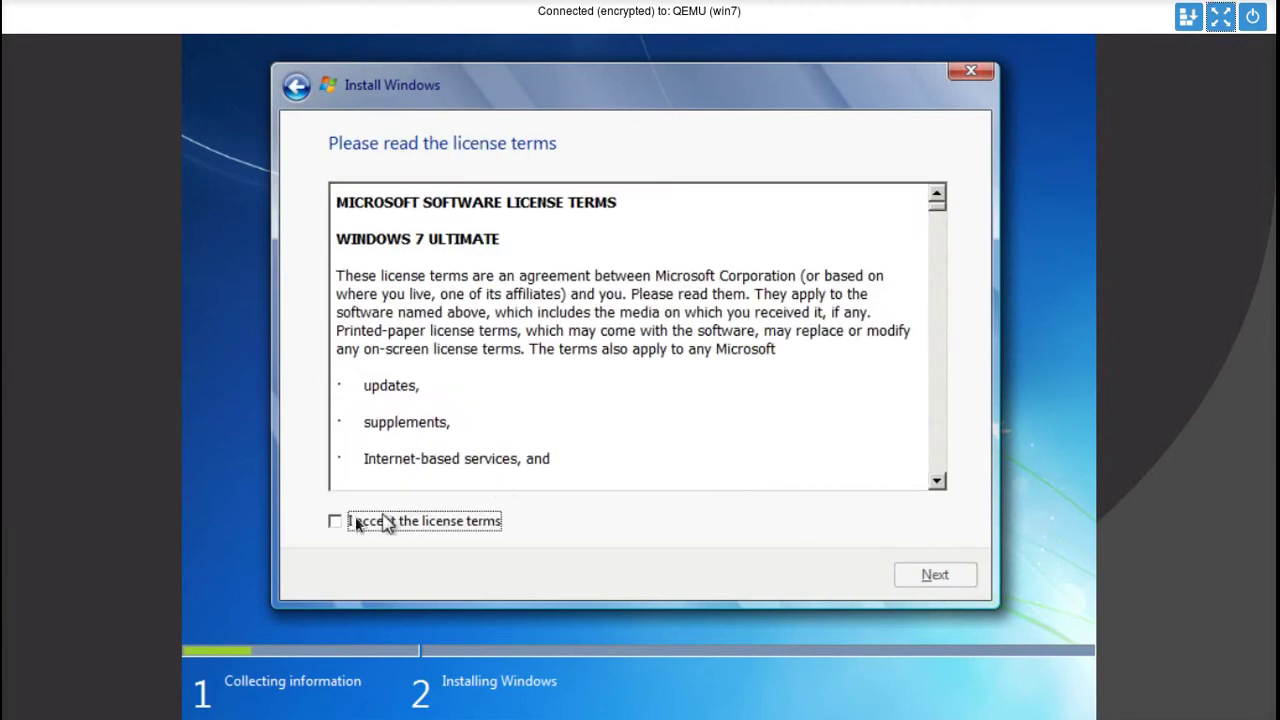
left_click(340, 524)
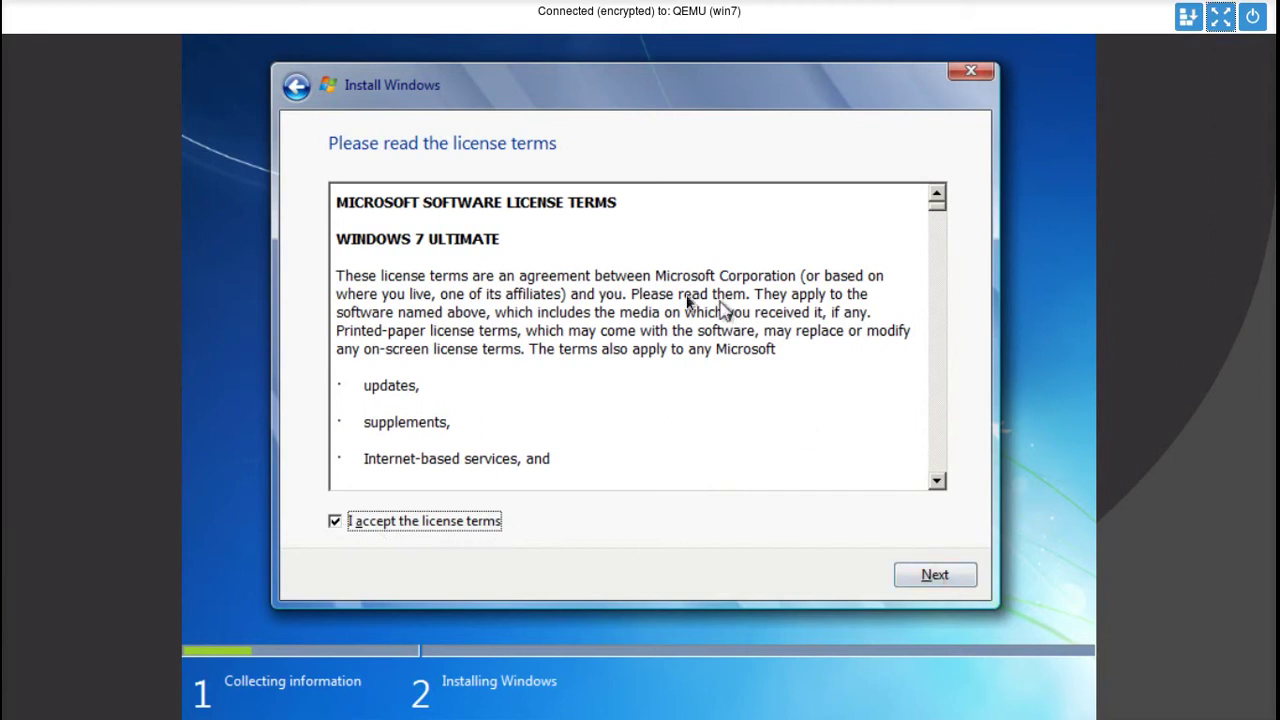
left_click(922, 575)
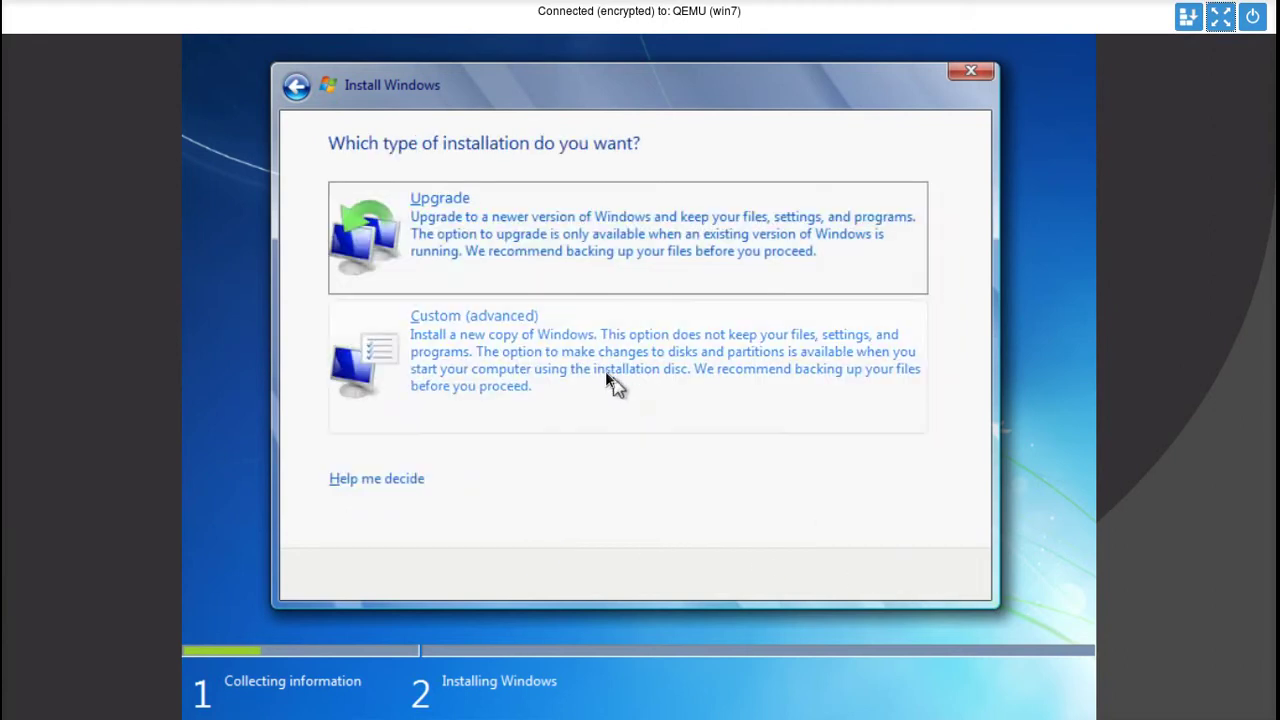
left_click(455, 361)
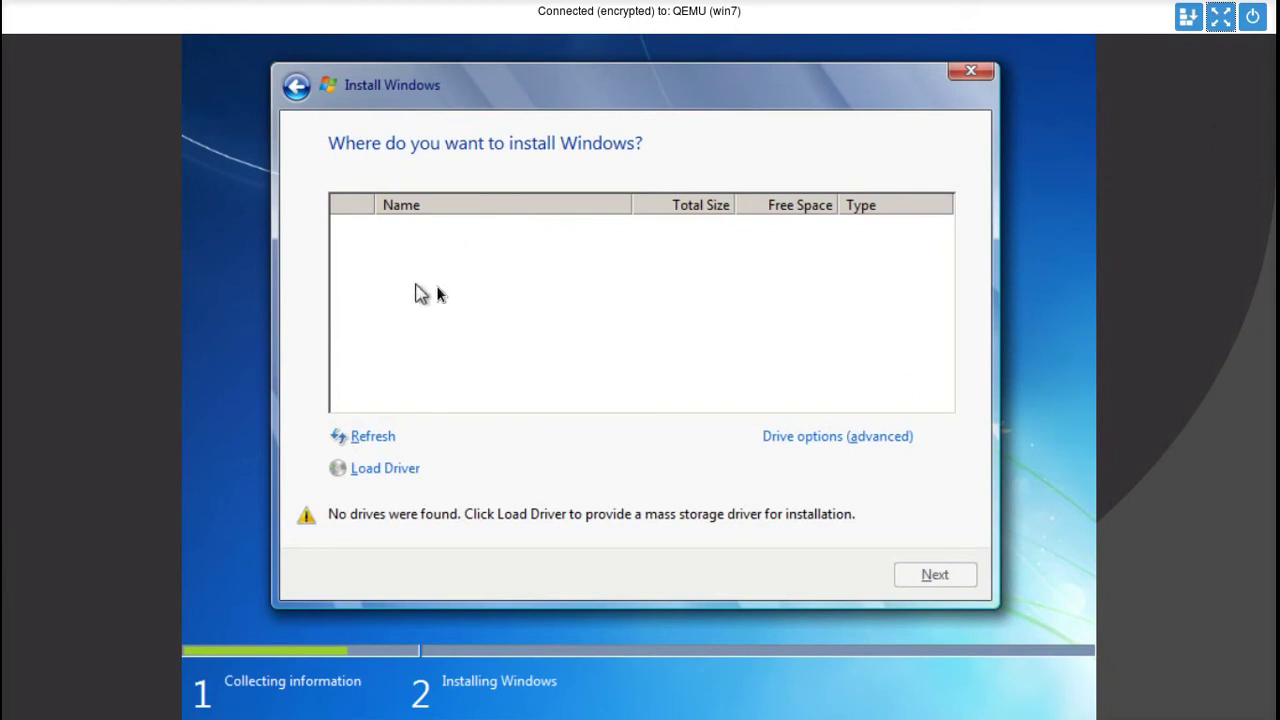
- Load the VirtIO Balloon driver from D:\Balloon\w7\x86 on the virtio-win CD
left_click(390, 470)
left_click(682, 469)
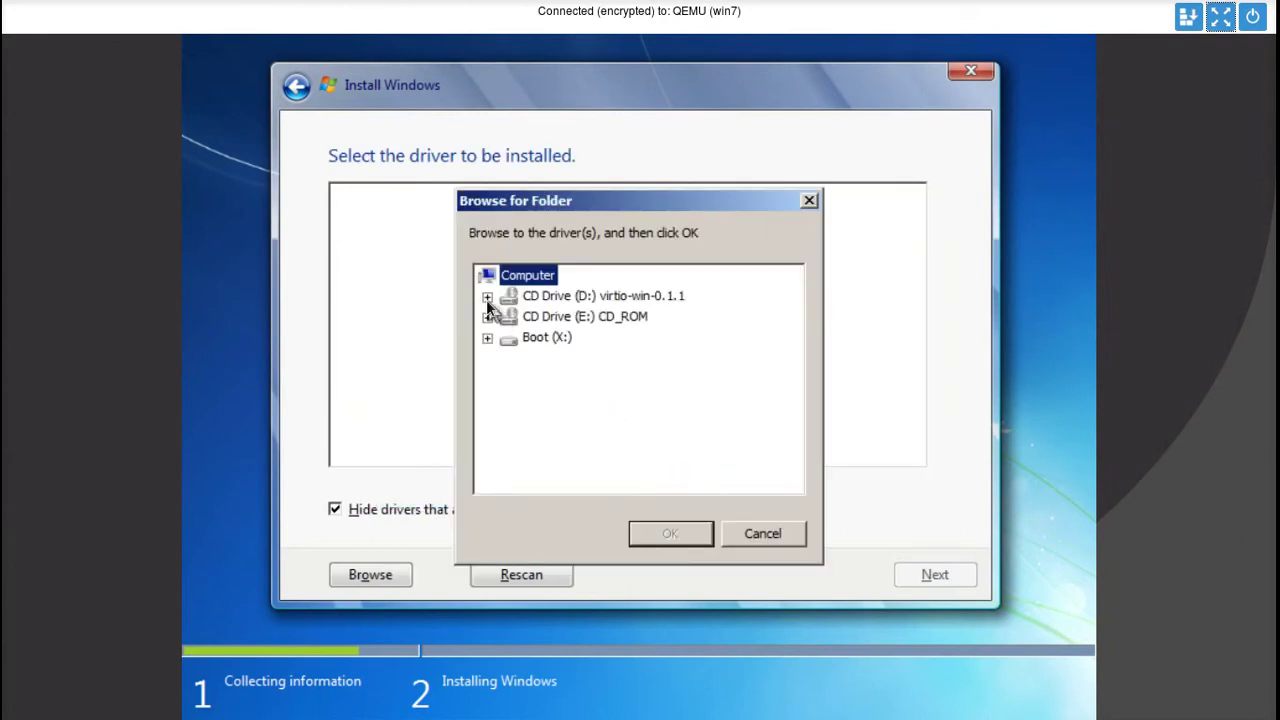
left_click(487, 297)
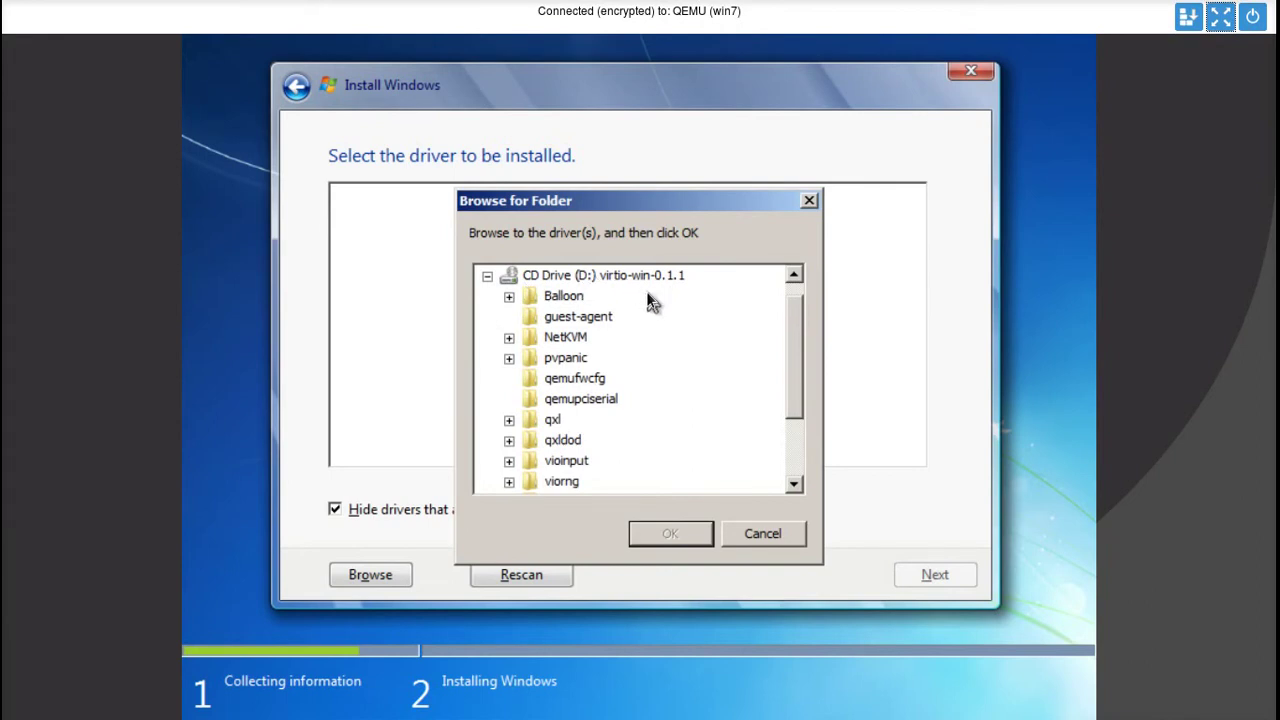
left_click(509, 298)
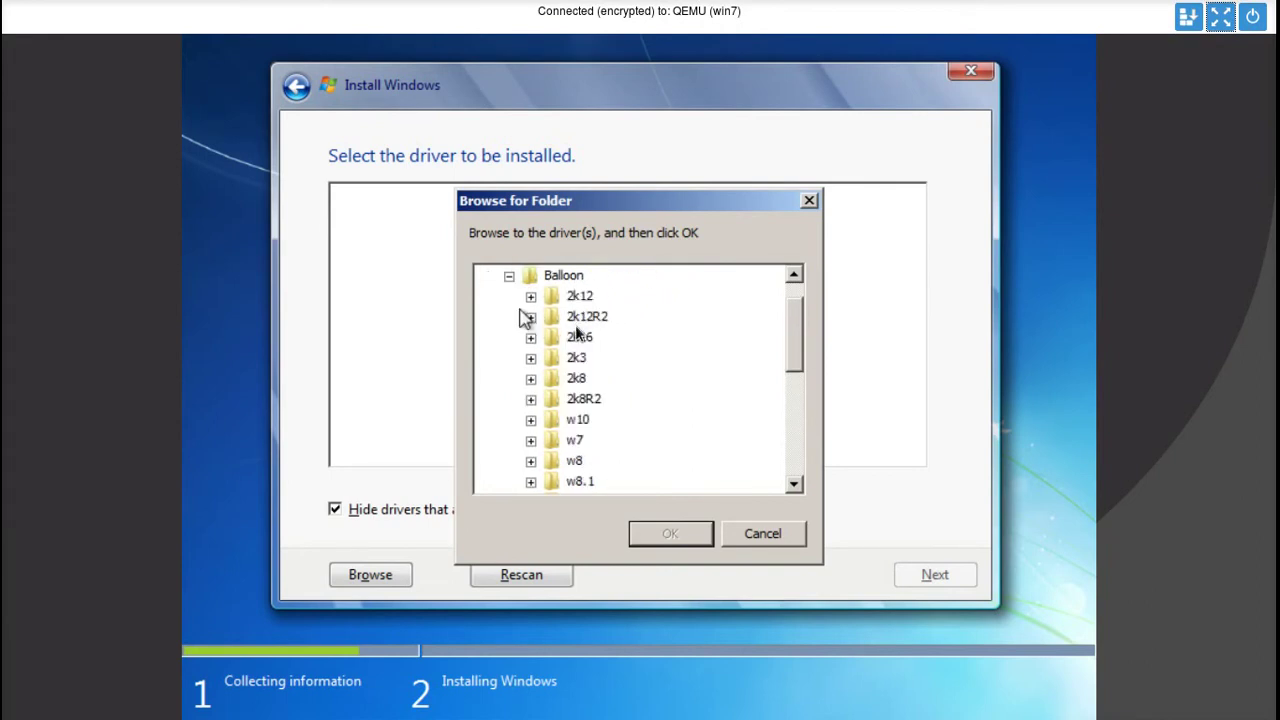
left_click(530, 440)
scroll(595, 455, "down", 1)
left_click(600, 421)
left_click(671, 535)
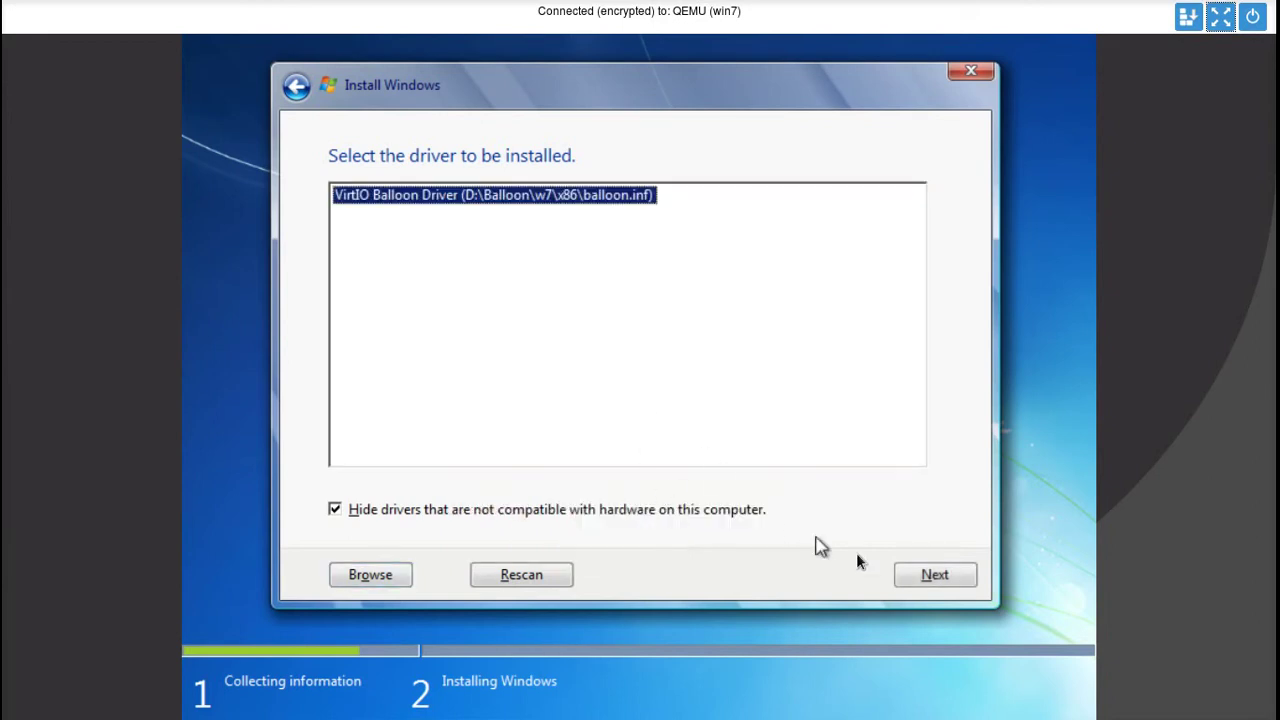
left_click(920, 574)
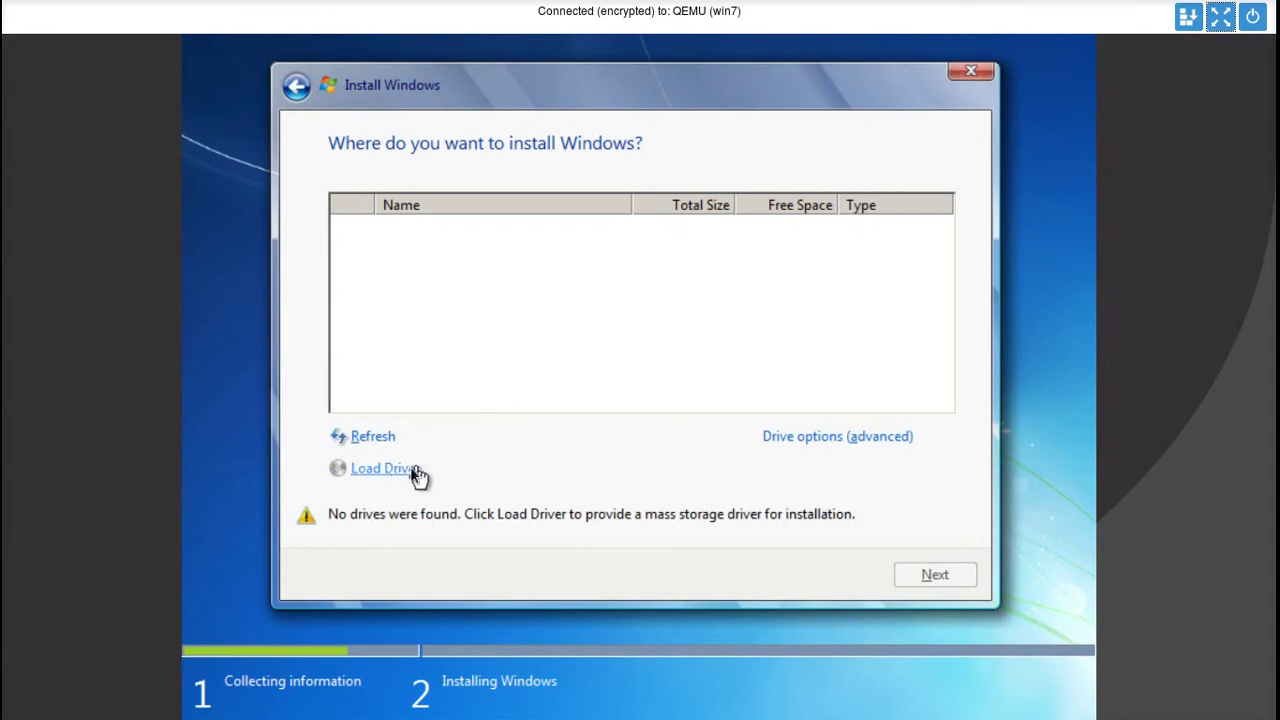
- Load the Red Hat VirtIO Ethernet Adapter driver from D:\NetKVM\w7\x86
left_click(397, 468)
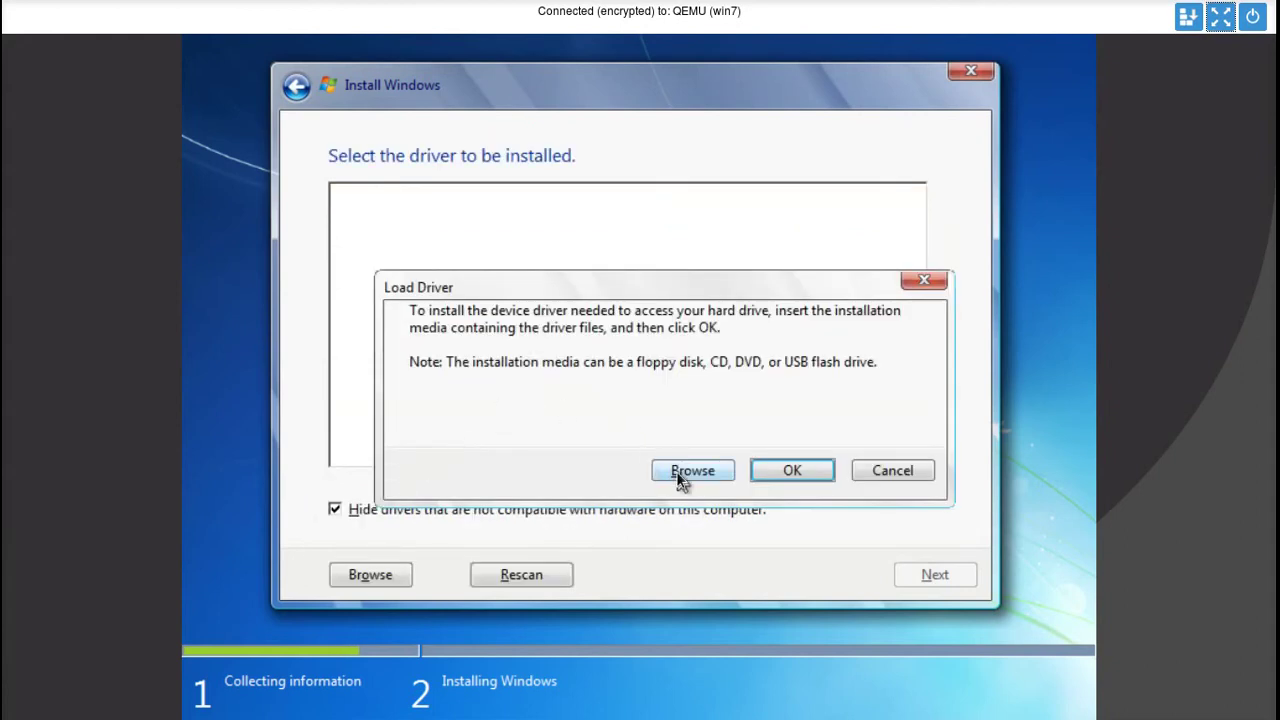
left_click(676, 471)
left_click(486, 294)
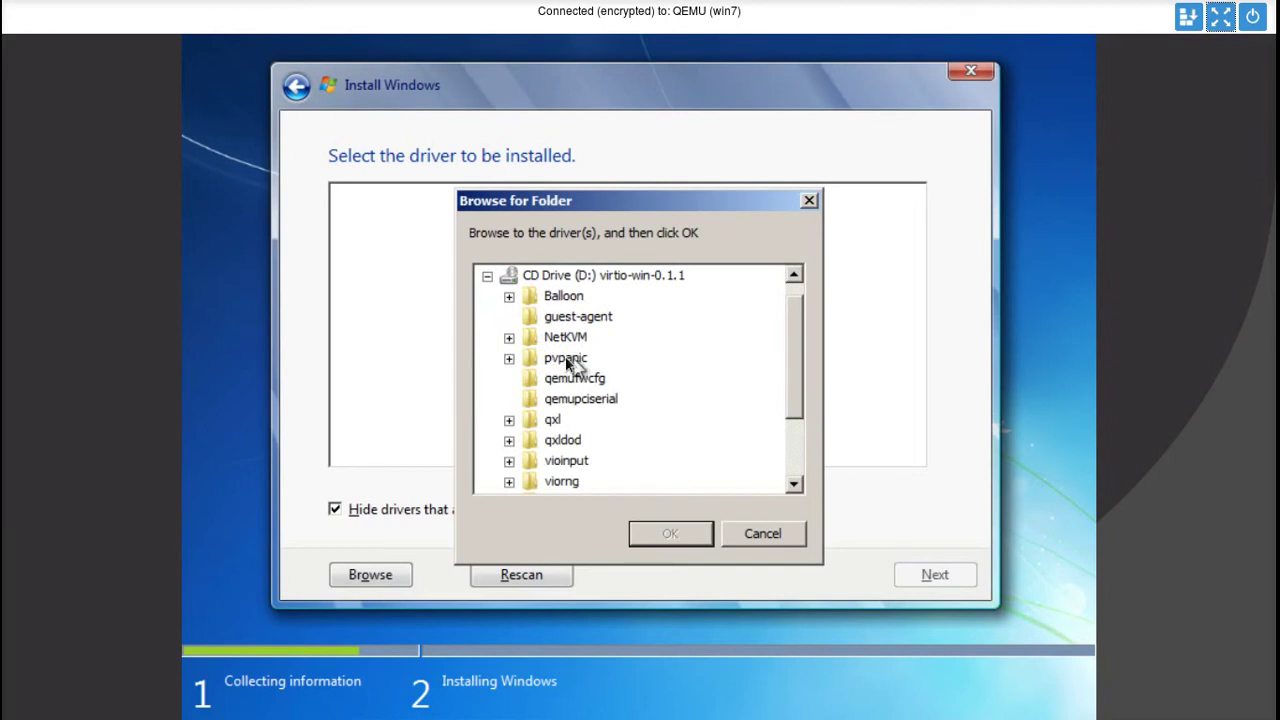
left_click(509, 338)
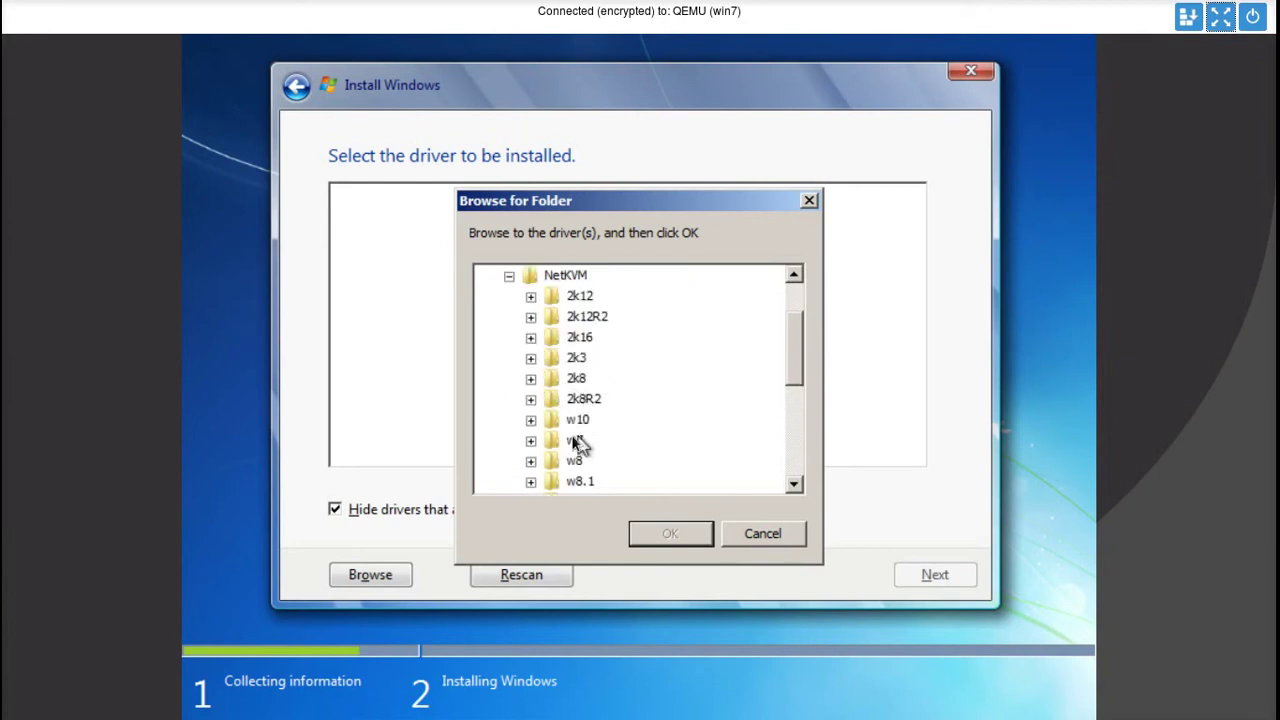
left_click(531, 440)
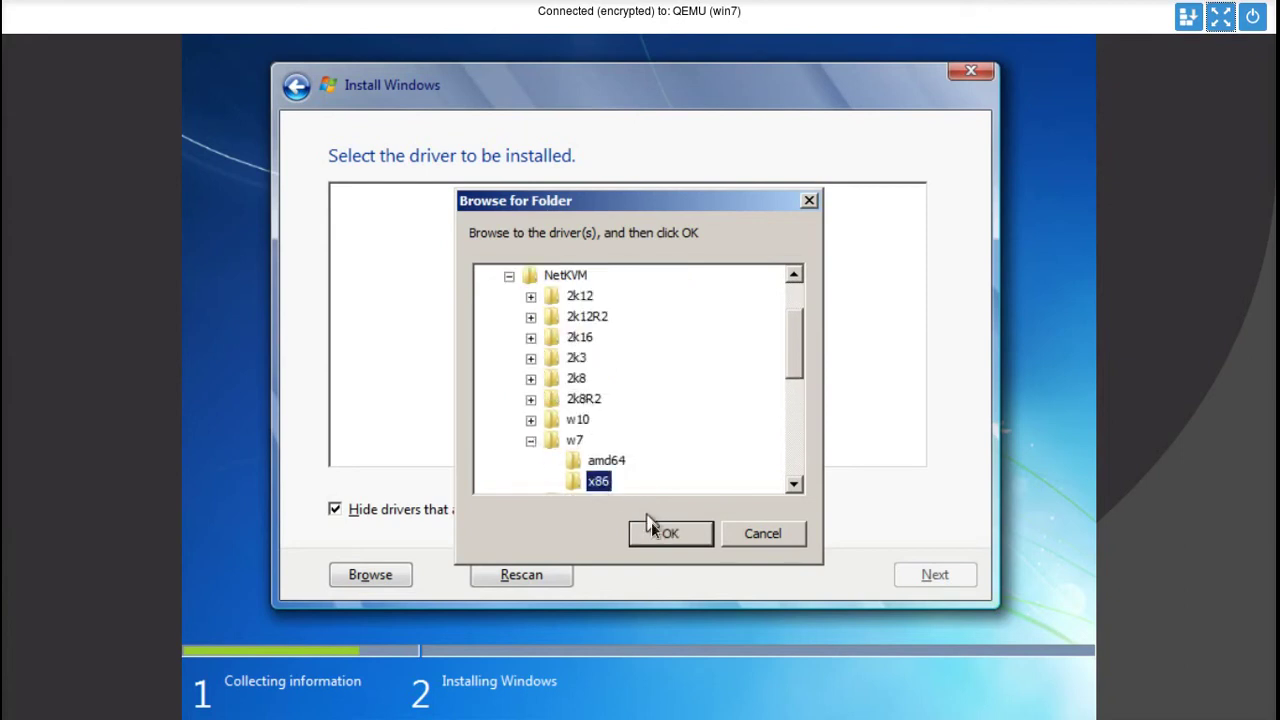
left_click(656, 530)
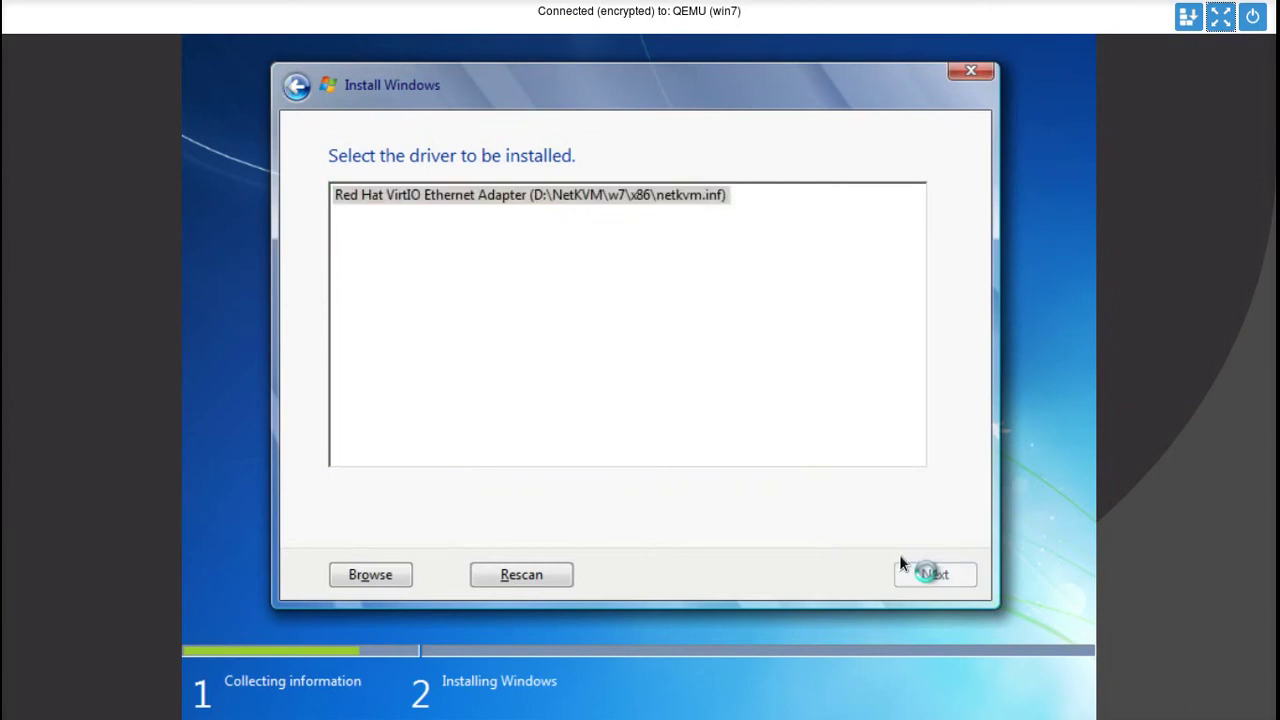
left_click(930, 577)
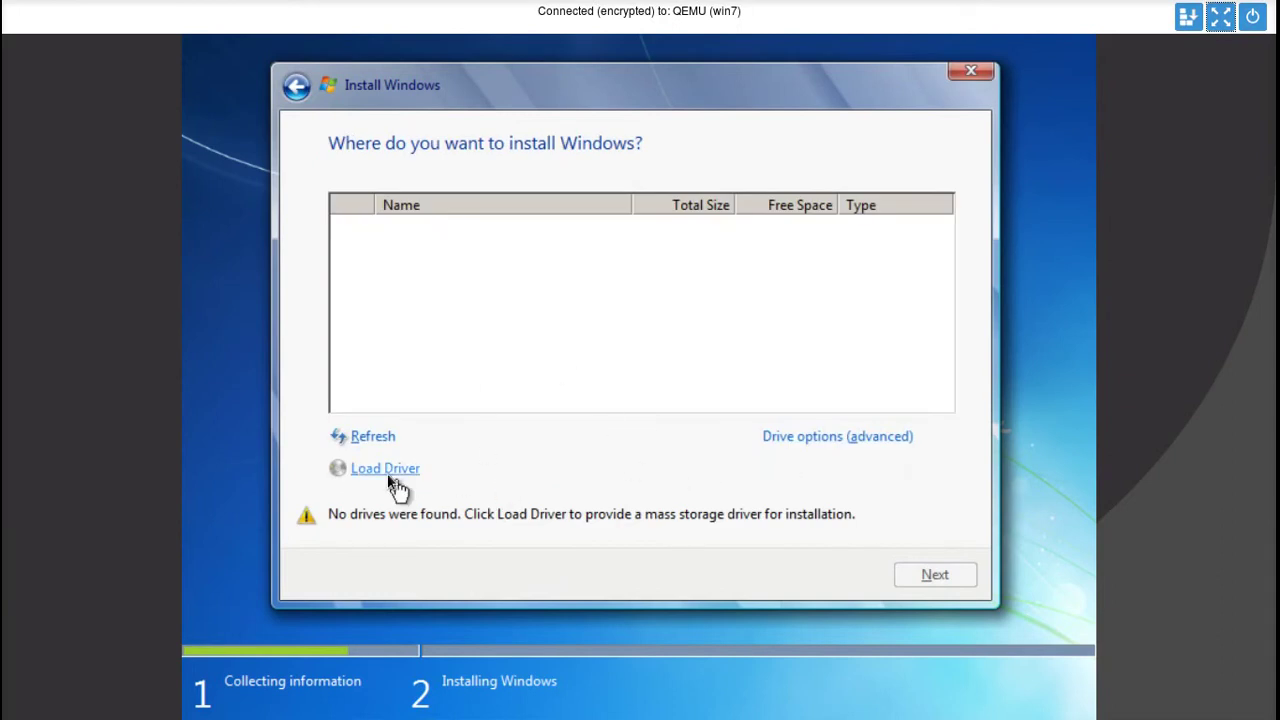
- Load the Red Hat VirtIO SCSI driver from D:\viostor\w7\x86, revealing the 100.0 GB disk
left_click(383, 469)
left_click(693, 471)
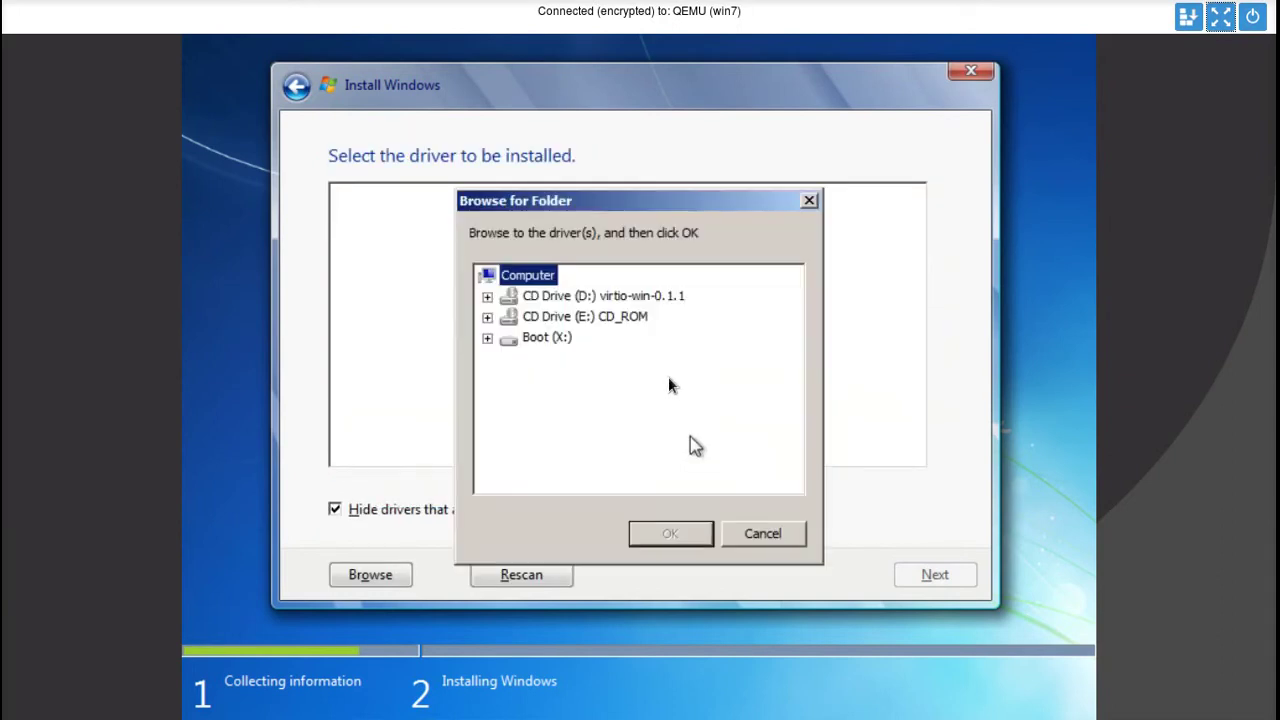
left_click(487, 295)
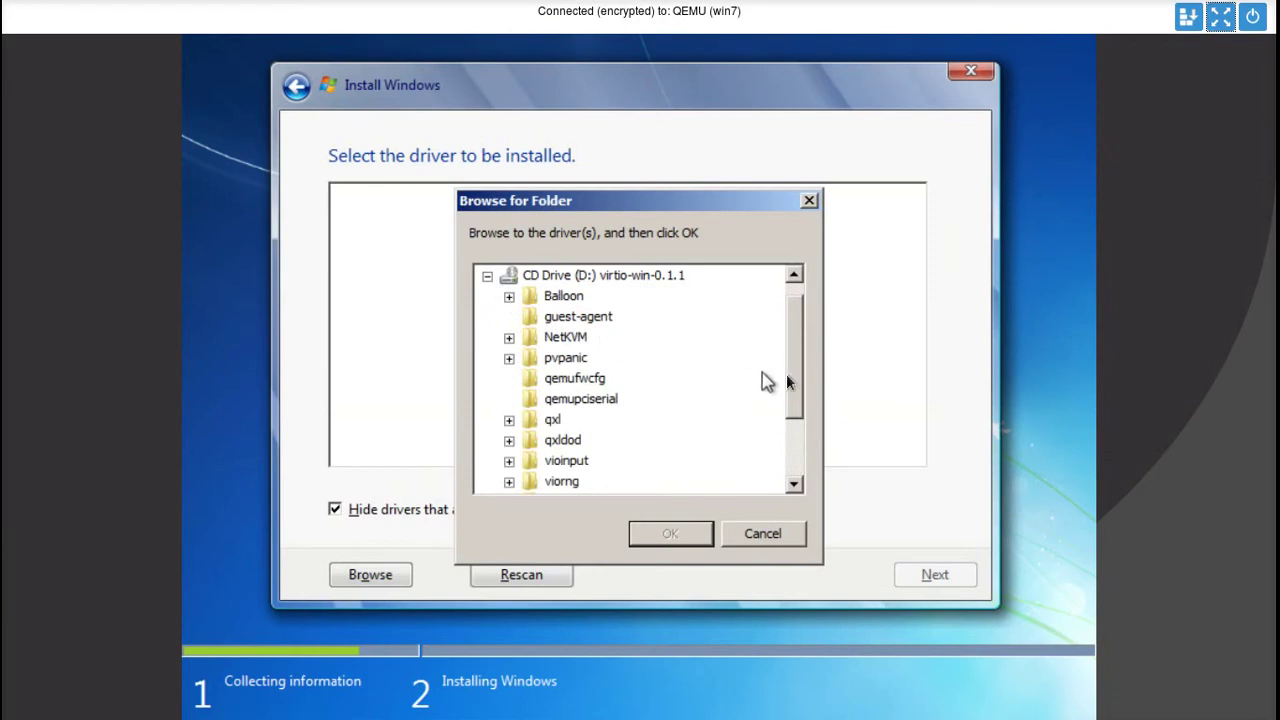
left_click_drag(795, 386, 797, 437)
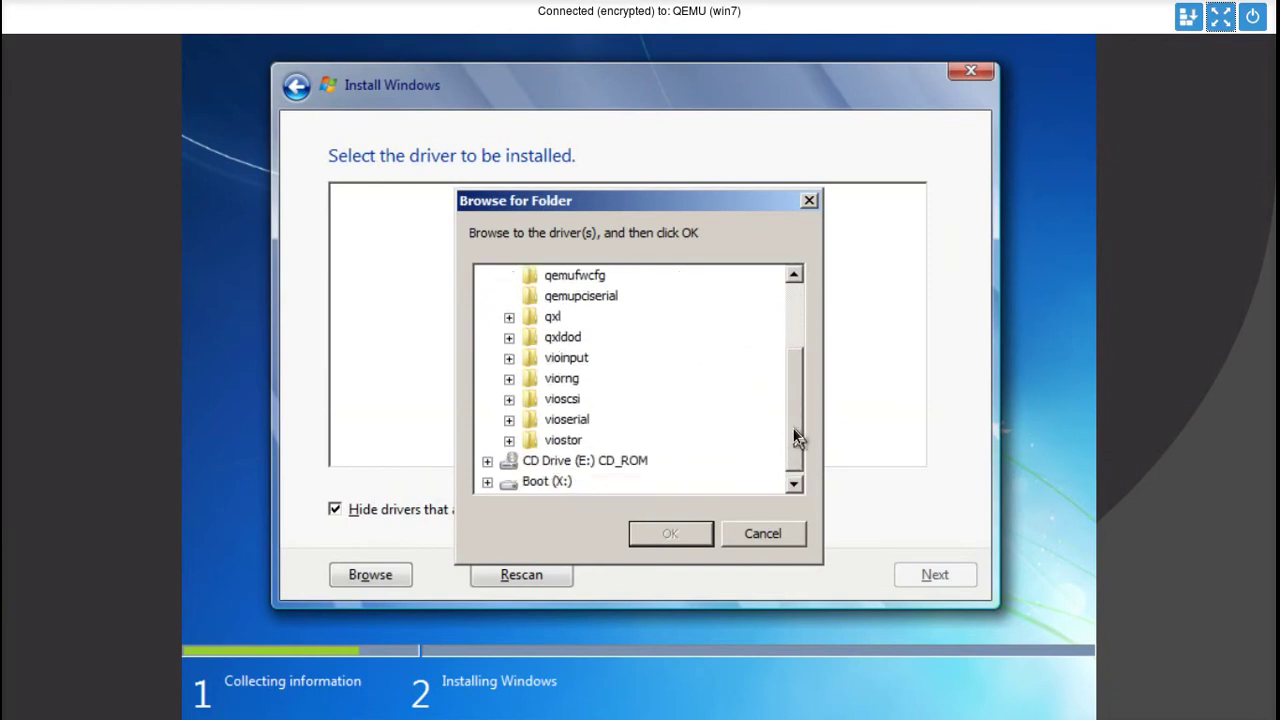
left_click(508, 440)
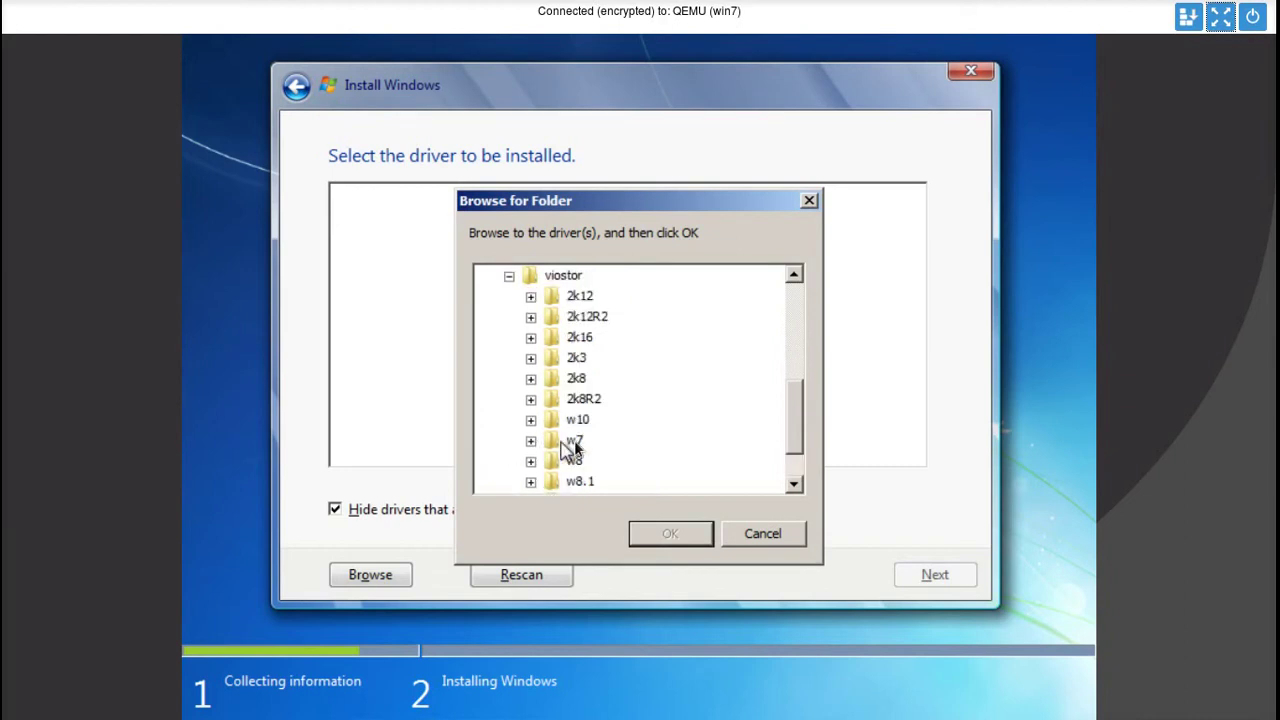
left_click(531, 441)
left_click(596, 484)
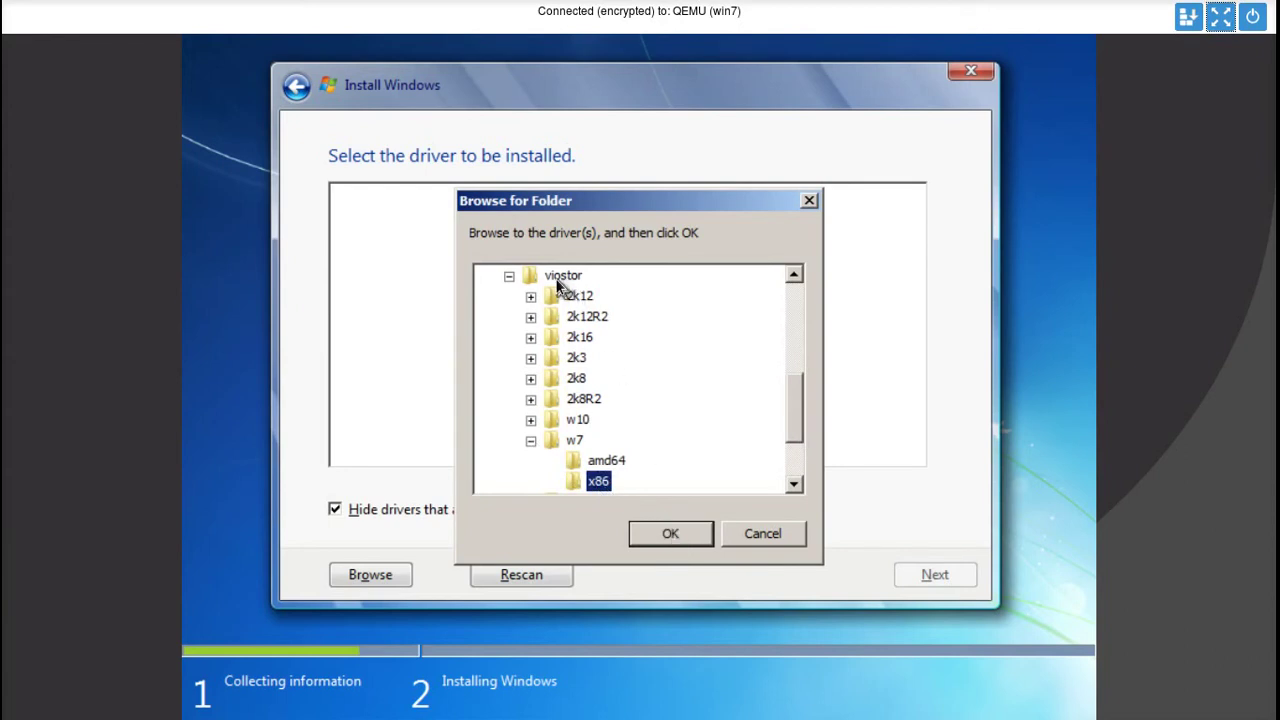
left_click(670, 534)
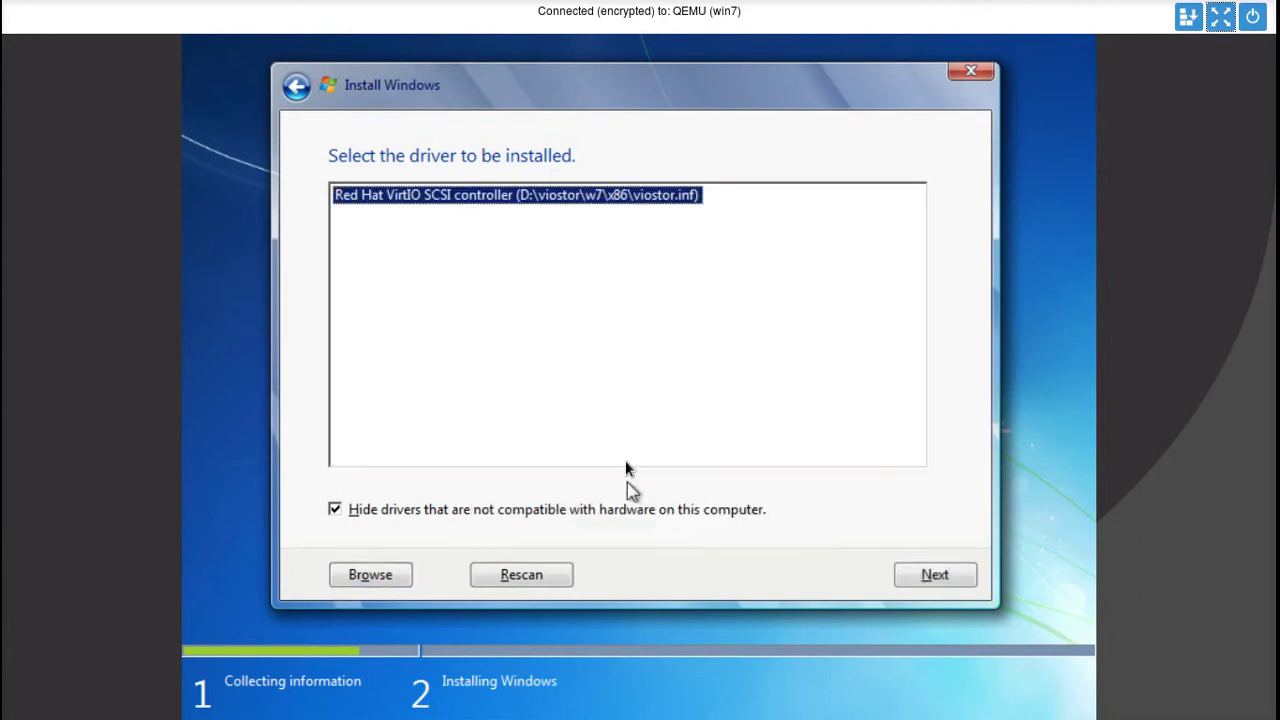
left_click(908, 578)
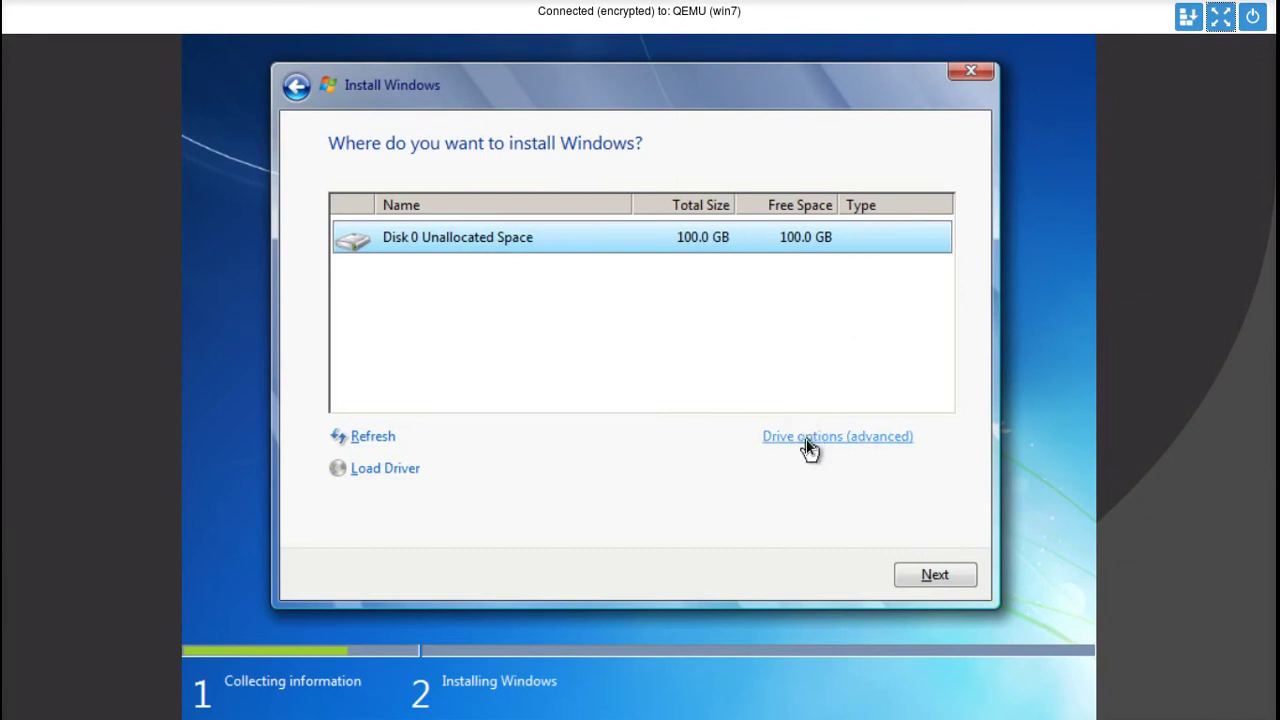
- Install Windows 7 onto Disk 0's 100.0 GB unallocated space
left_click(806, 442)
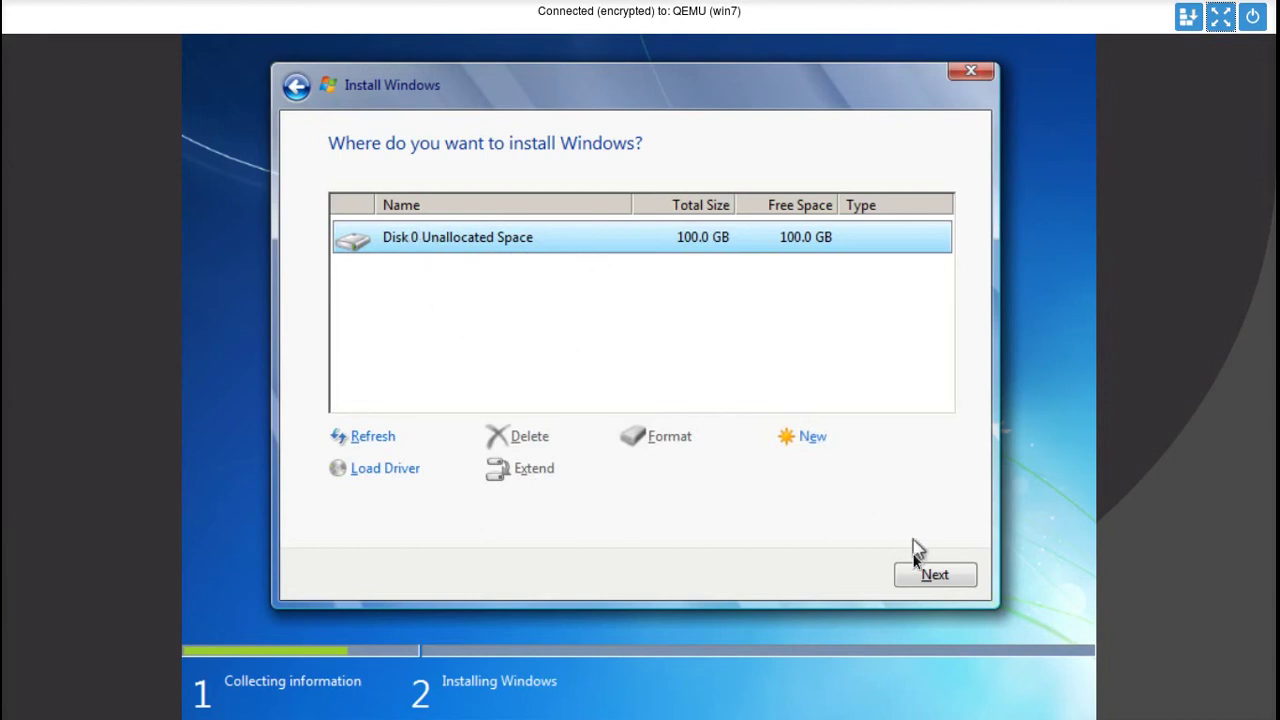
left_click(932, 577)
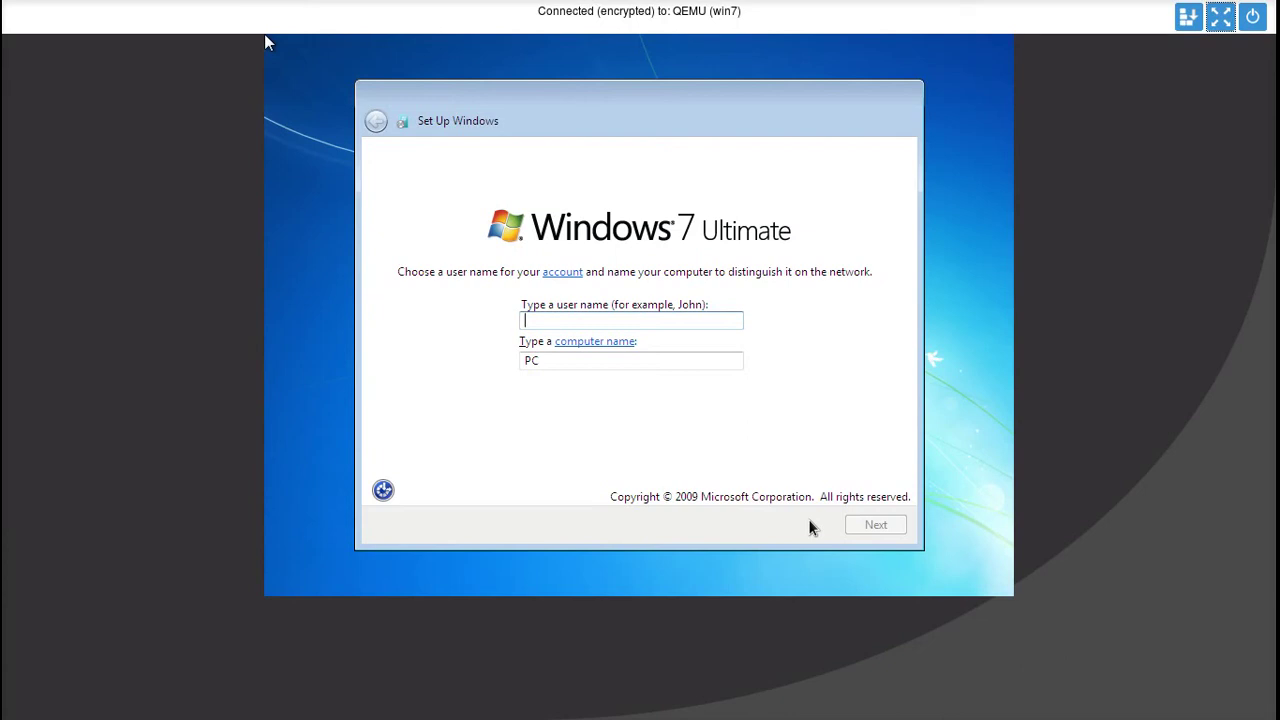
- Enter the user name 'Windows 7' with computer name Windows7-PC and submit them
type("Windoe")
key("BackSpace")
type("ws")
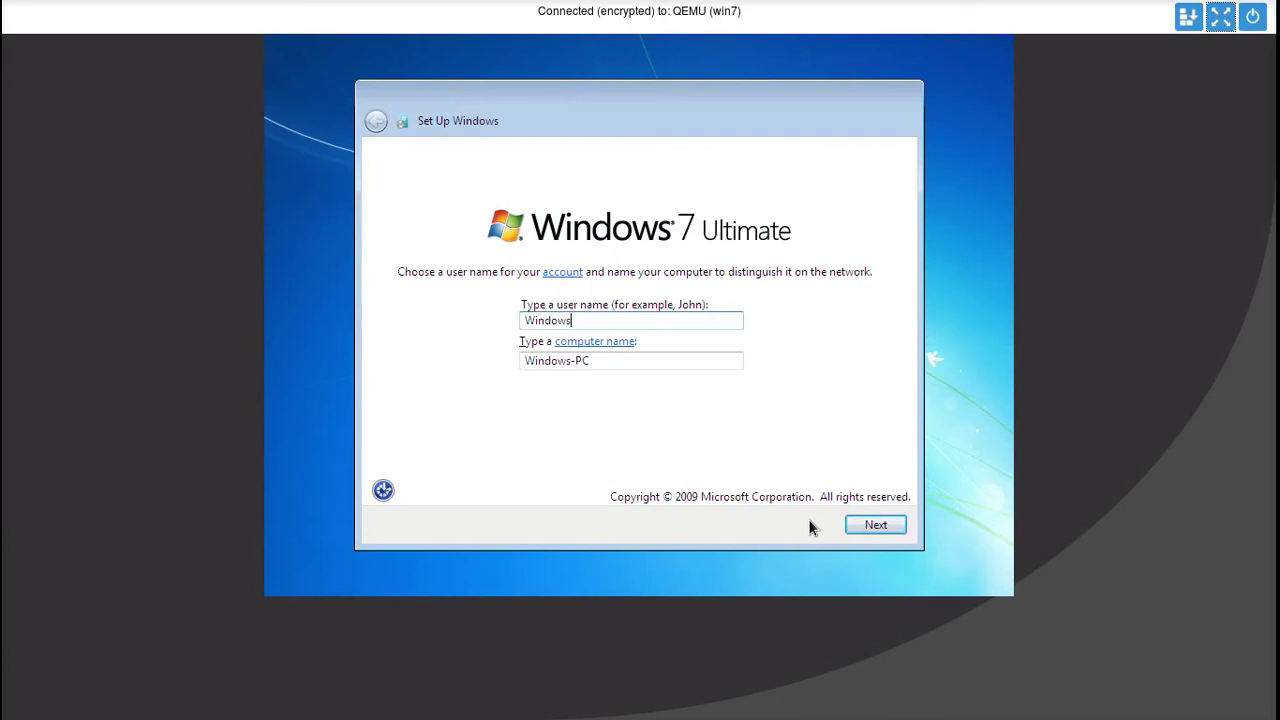
type(" 7")
left_click(1220, 17)
left_click(1216, 217)
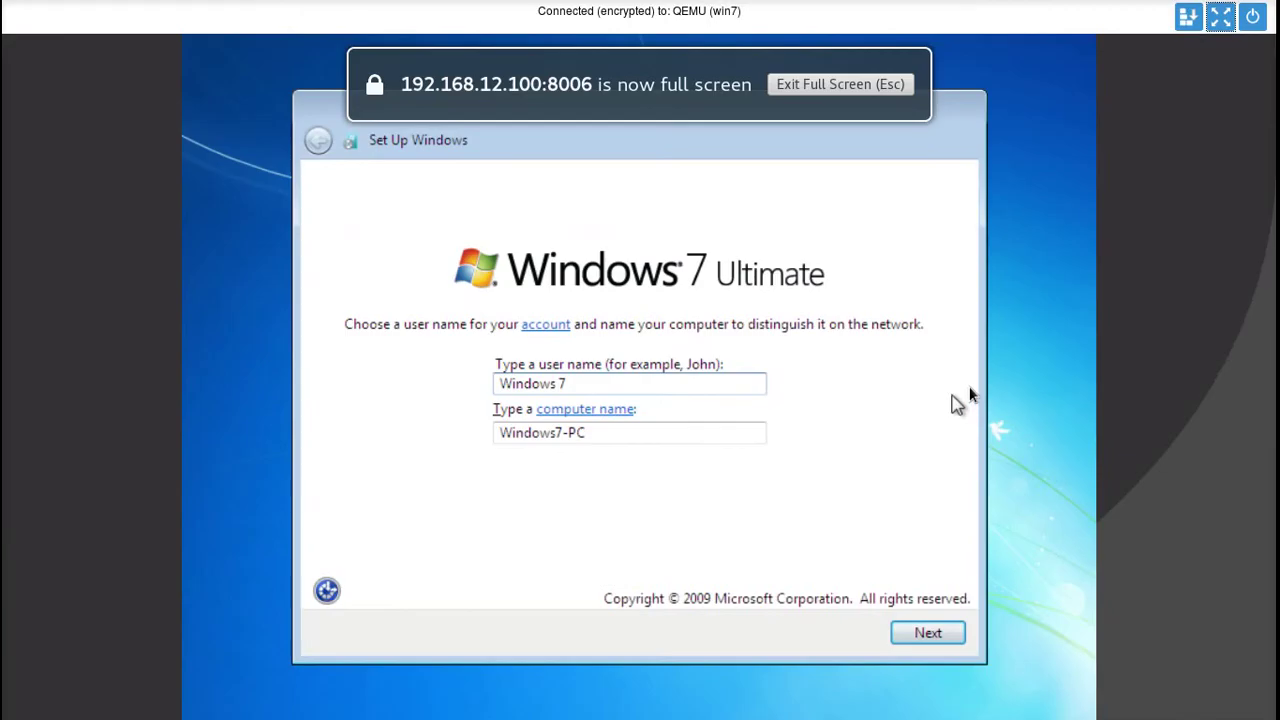
left_click(928, 633)
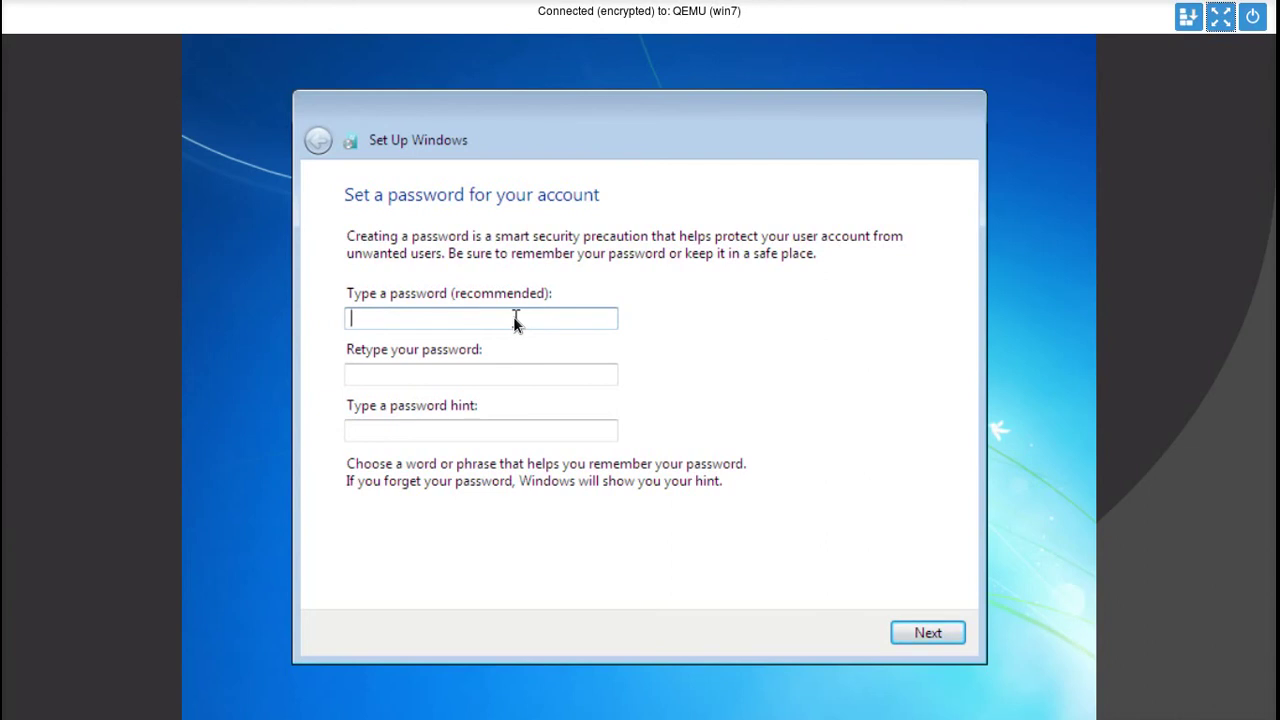
- Set the account password, confirm it, and add a password hint
type("pass")
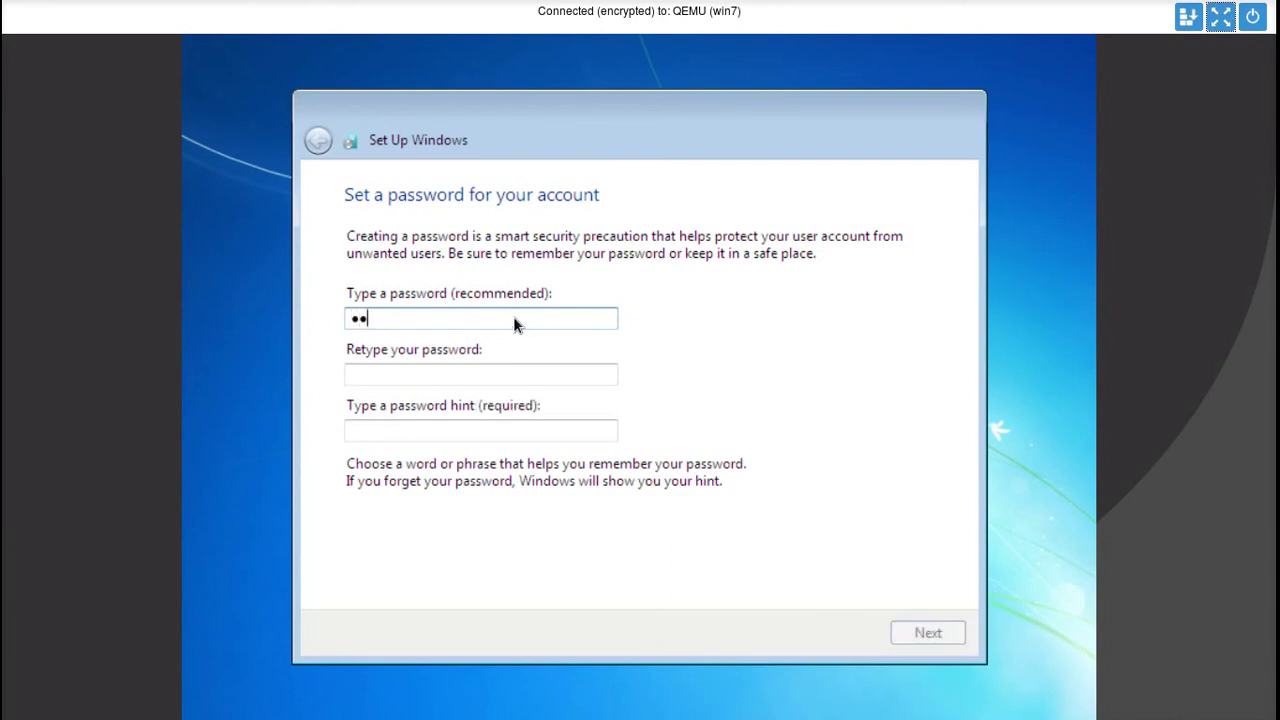
key("Tab")
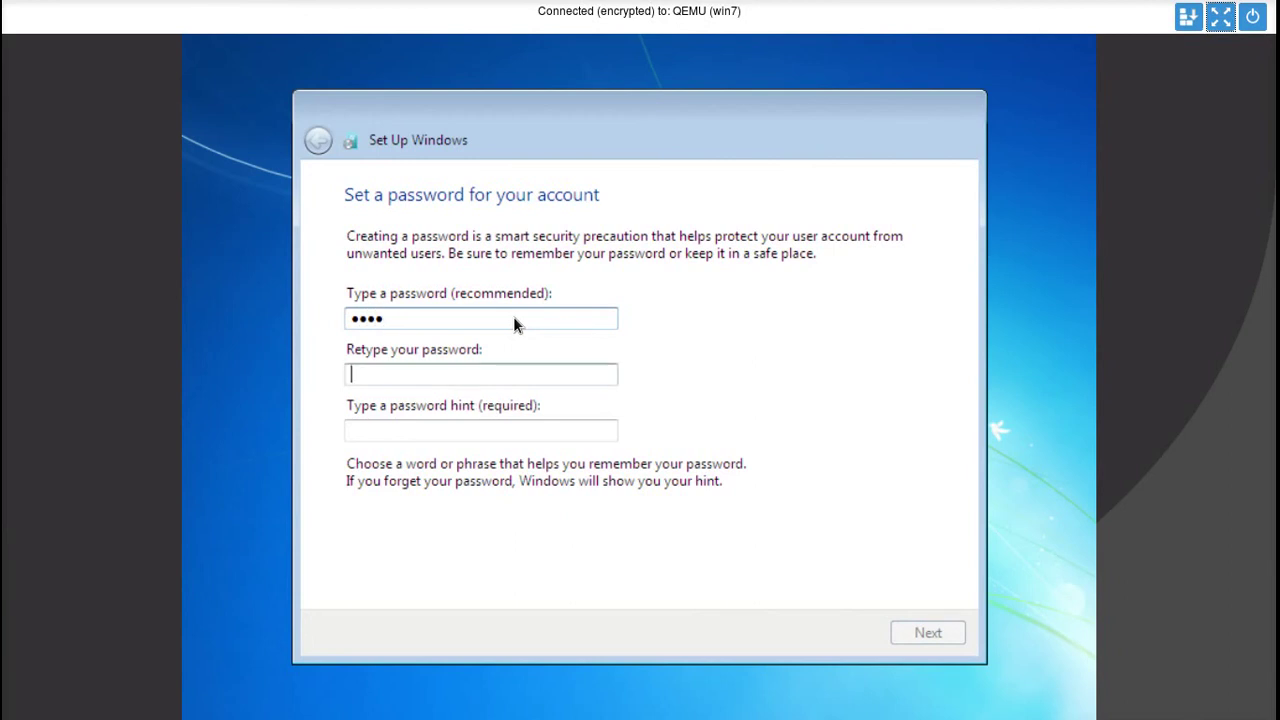
type("pass")
key("Tab")
type("angka")
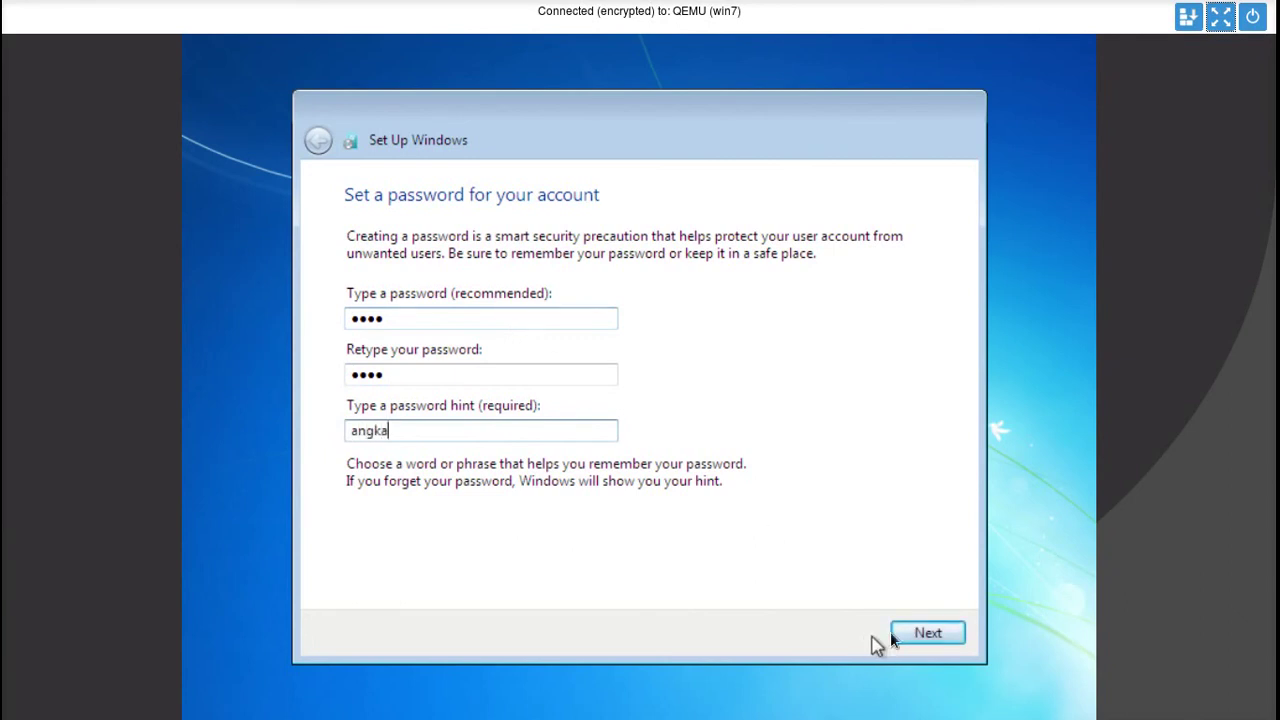
left_click(927, 636)
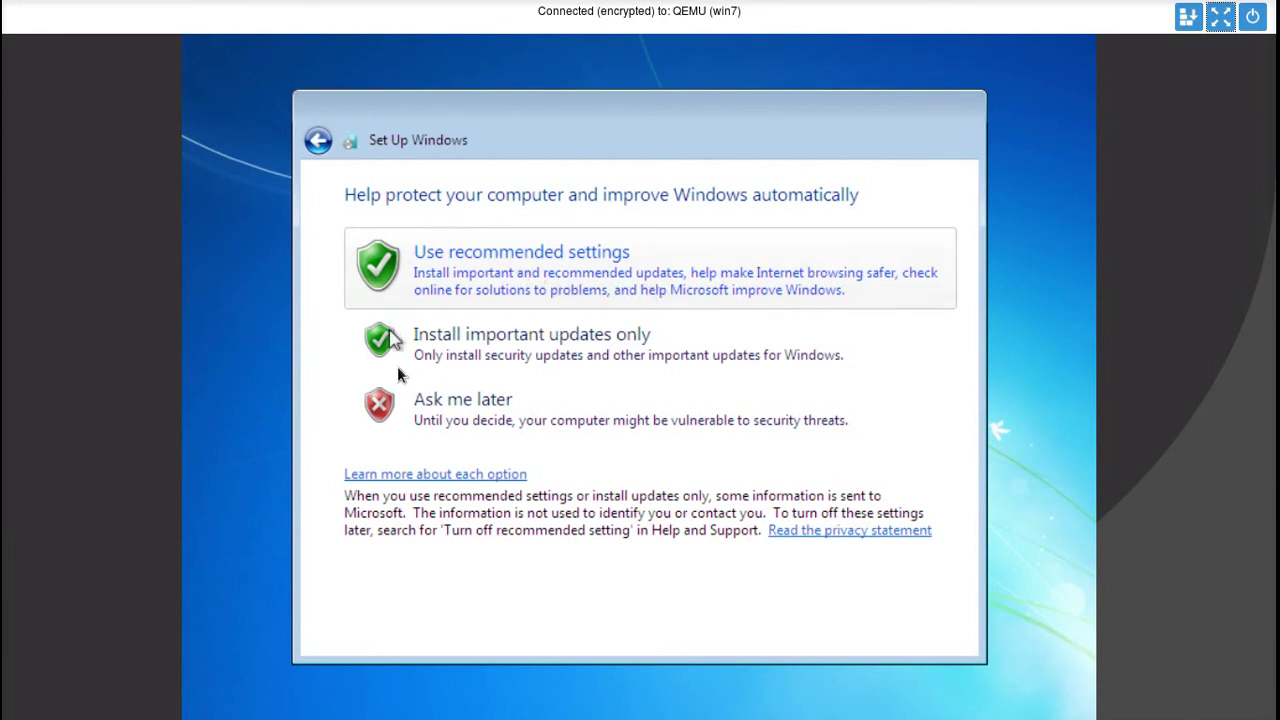
- Choose Ask me later for updates and set the time zone to (UTC+07:00) Bangkok, Hanoi, Jakarta
left_click(453, 423)
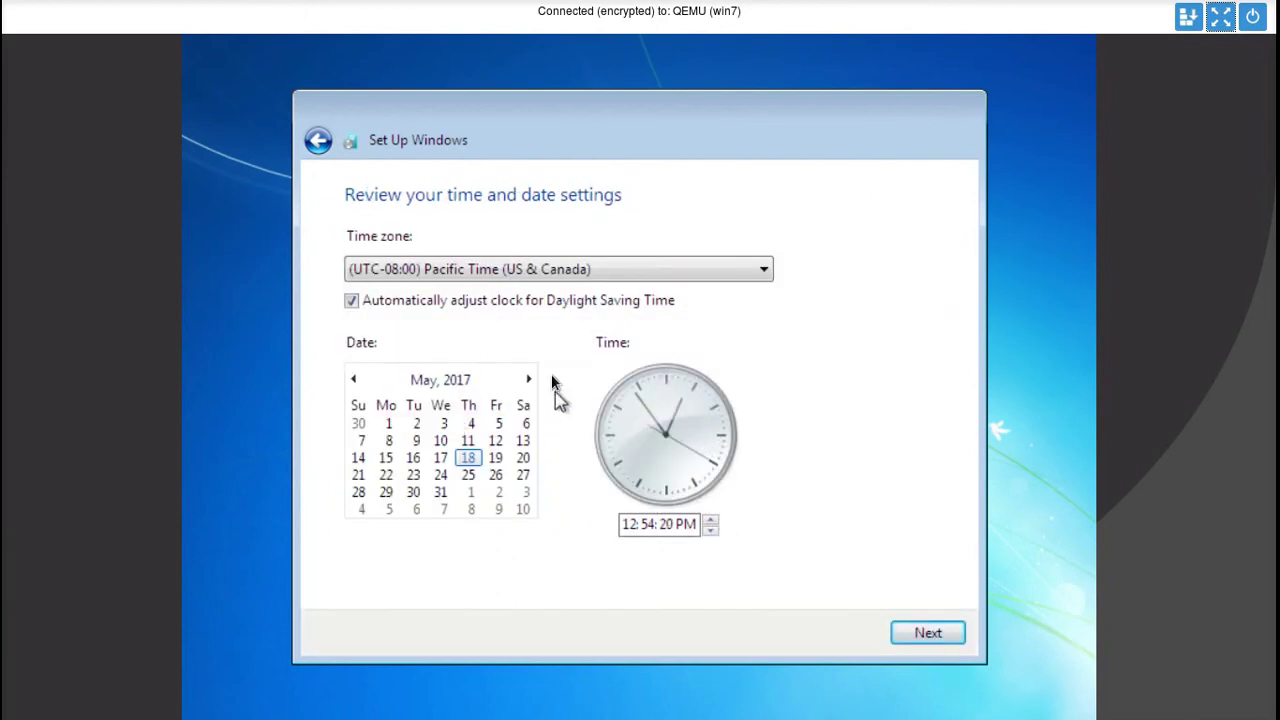
left_click(491, 270)
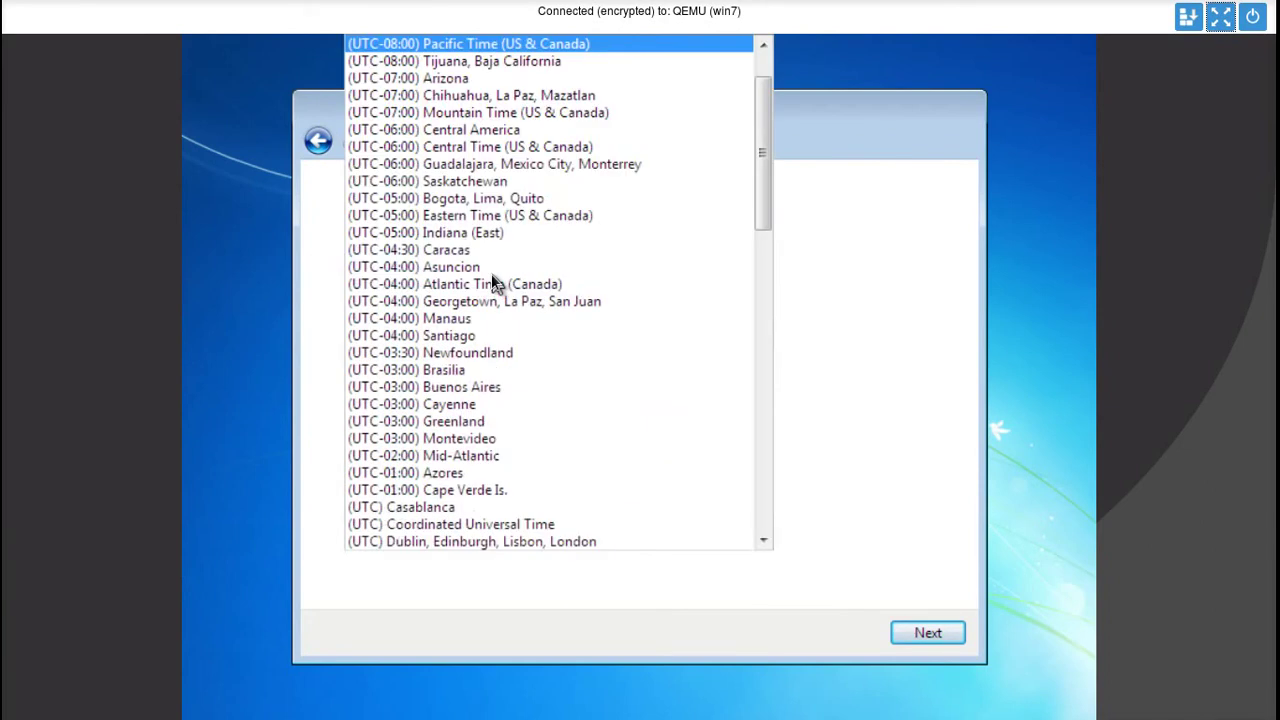
left_click_drag(757, 217, 770, 510)
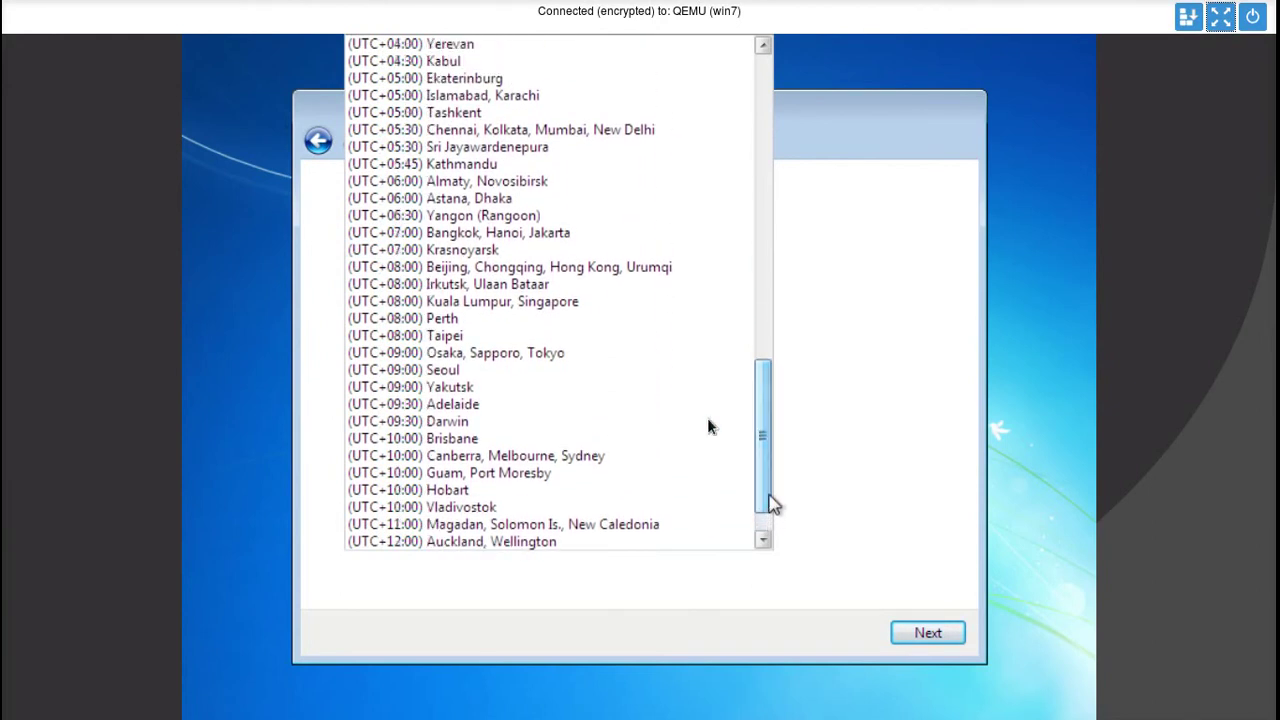
left_click(526, 214)
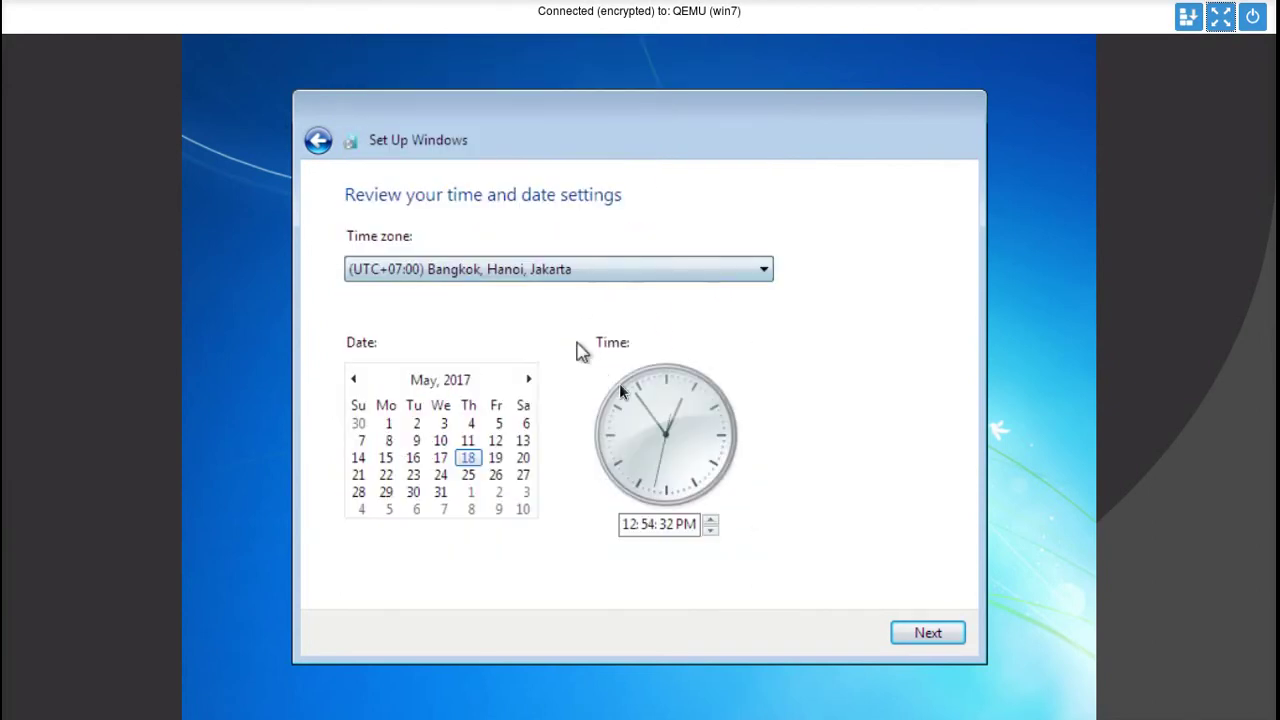
left_click(928, 634)
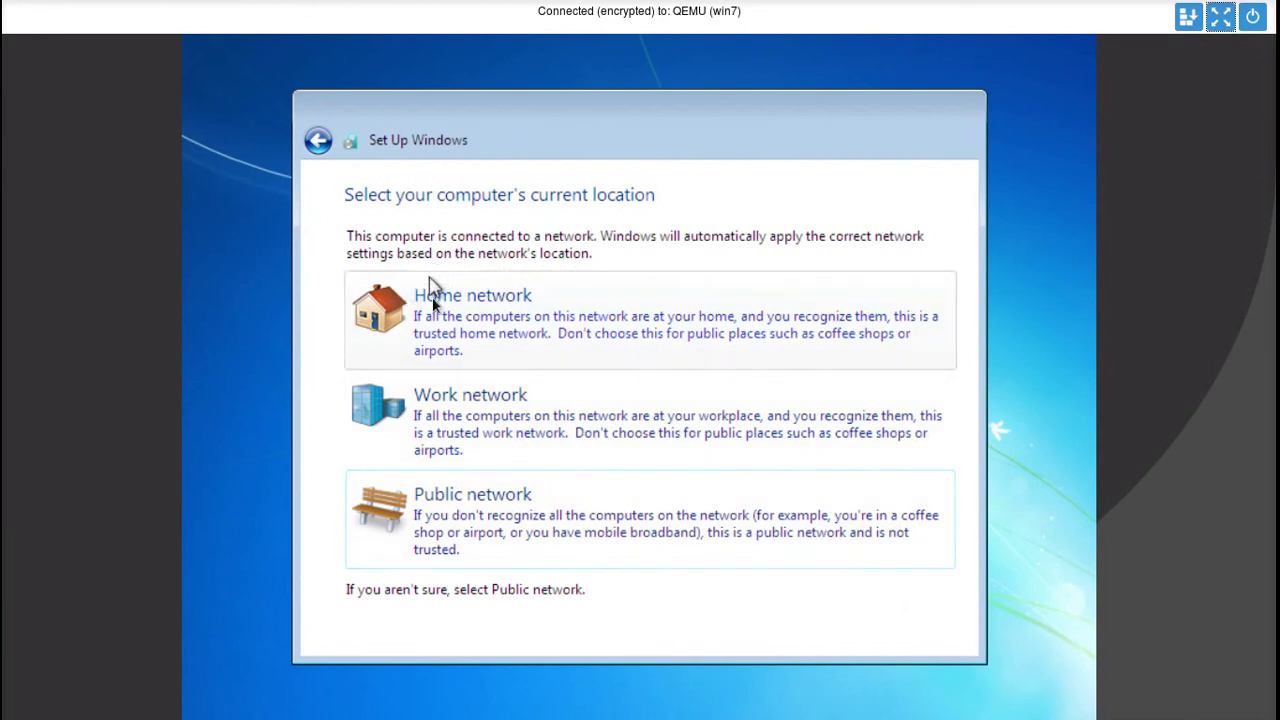
- Select Work network as the VM's network location
left_click(458, 412)
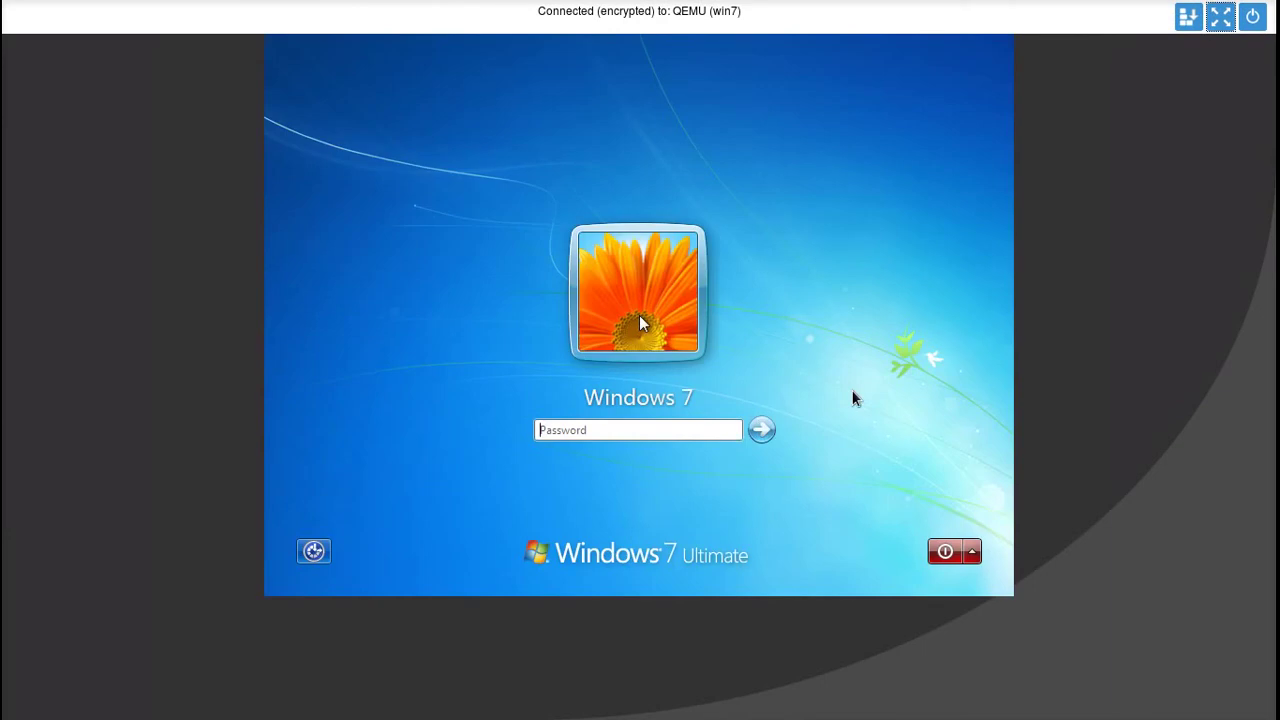
- Log in with the account password, then toggle the console out of and back into fullscreen
type("pass")
key("Return")
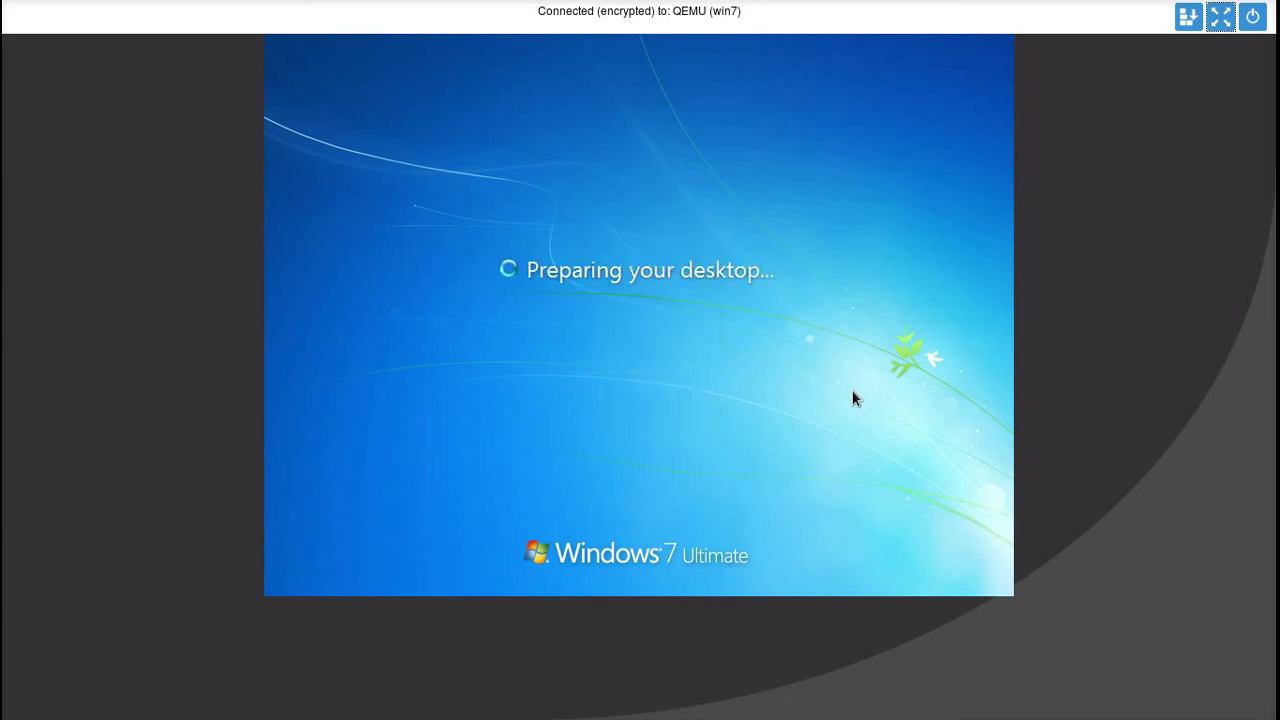
left_click(1220, 16)
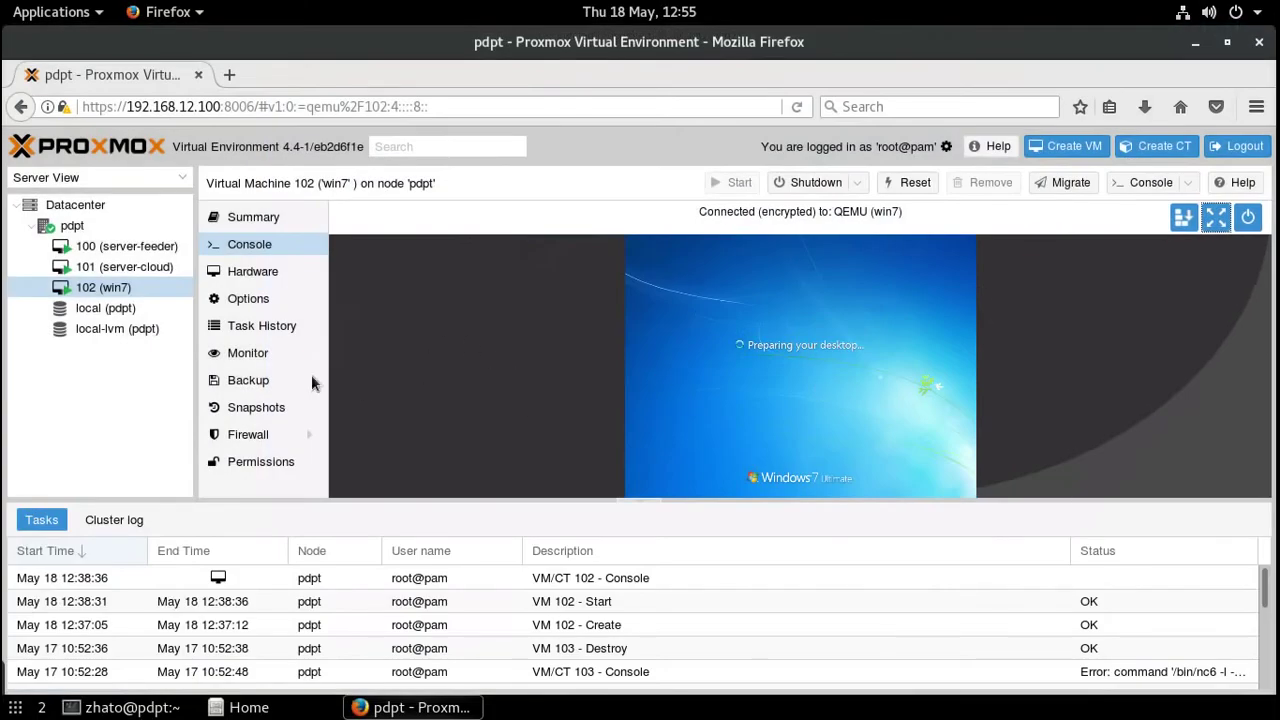
left_click(1210, 222)
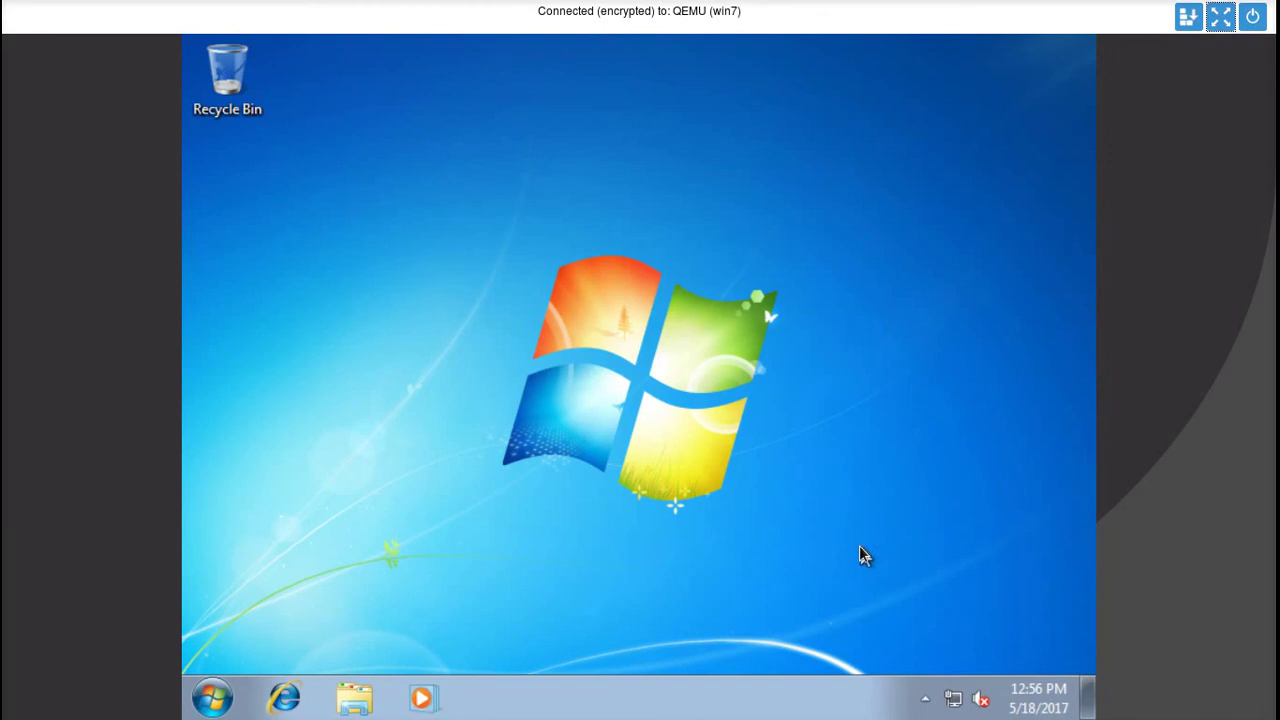
- Inspect the VM's disk and CD drives in Start > Computer, close it, and exit noVNC fullscreen
left_click(210, 698)
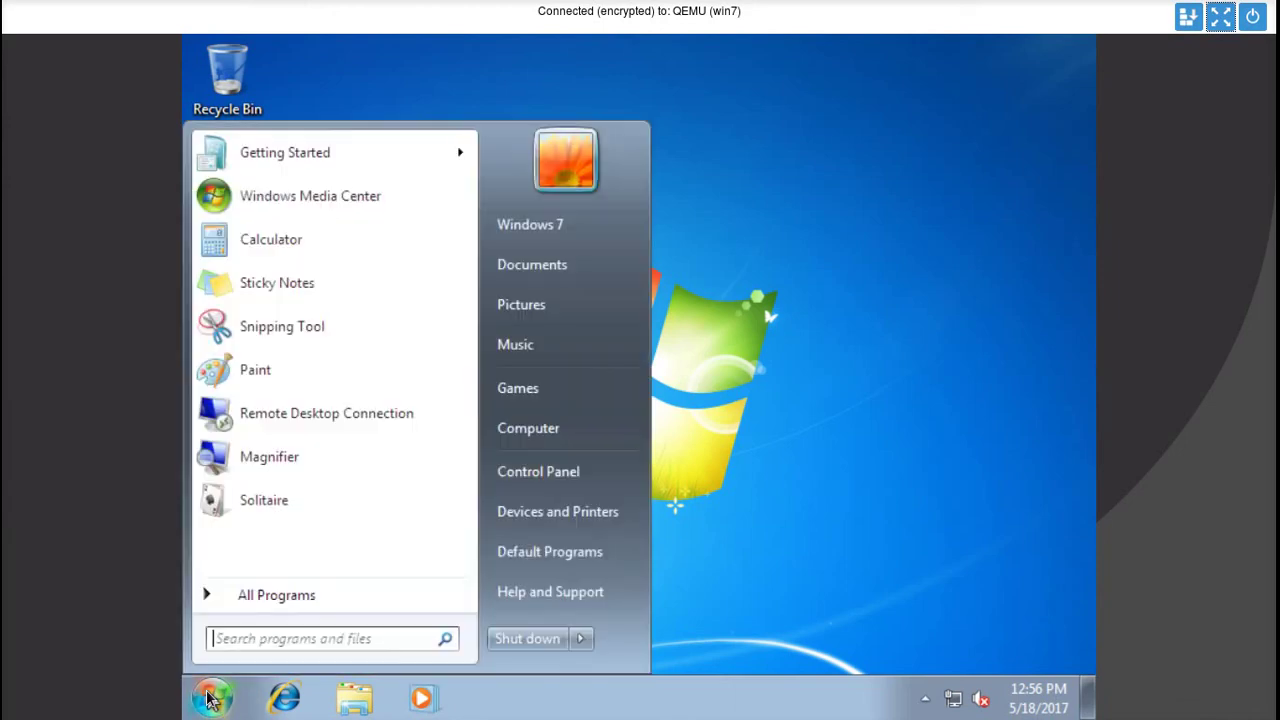
left_click(518, 429)
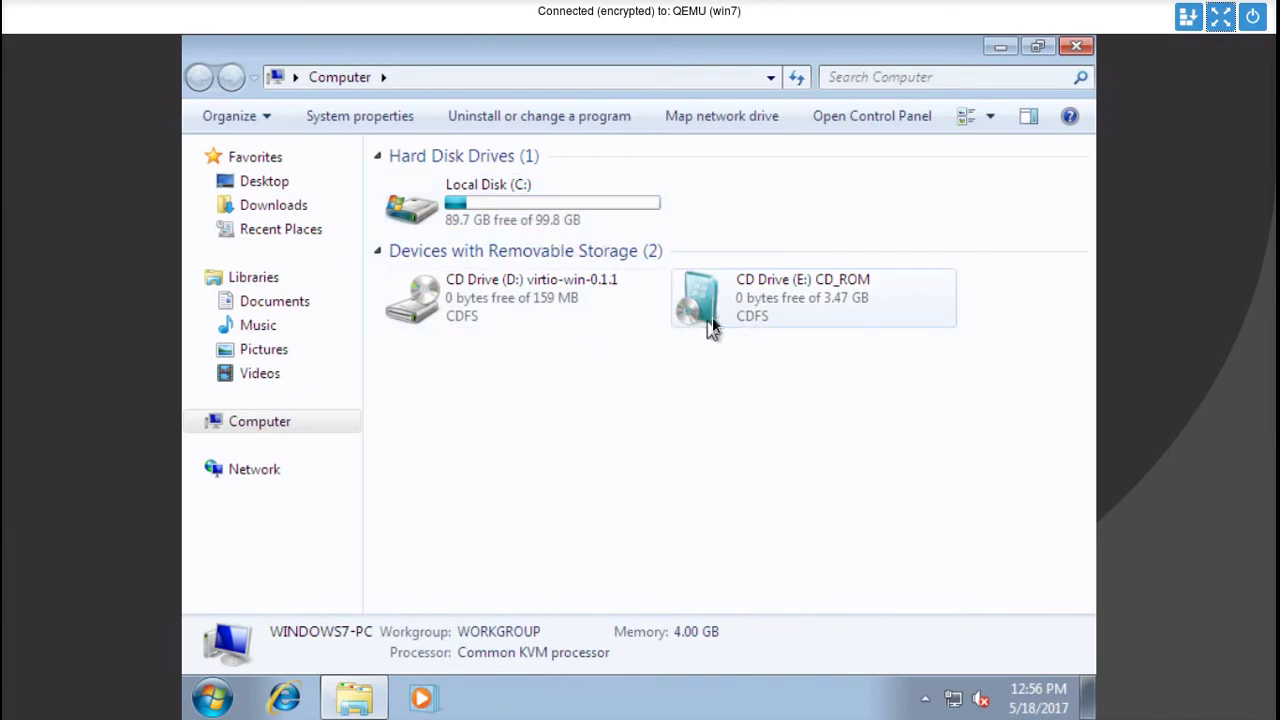
mouse_move(791, 302)
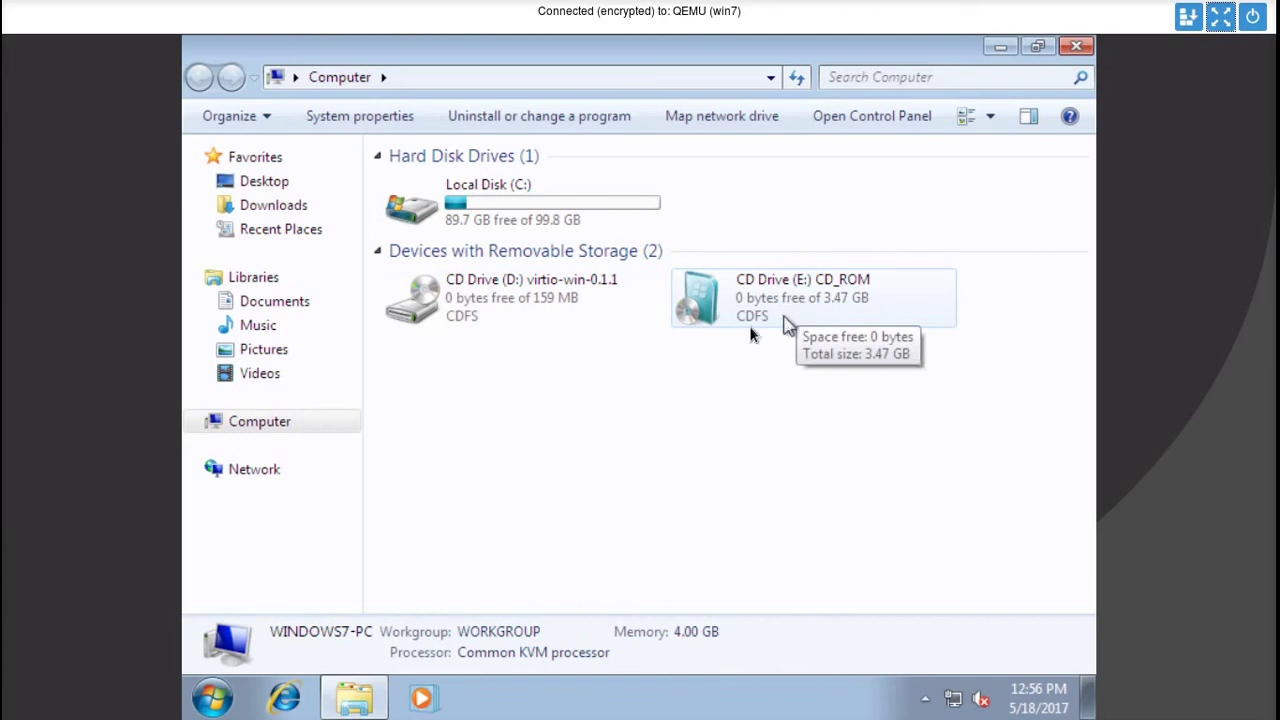
mouse_move(488, 311)
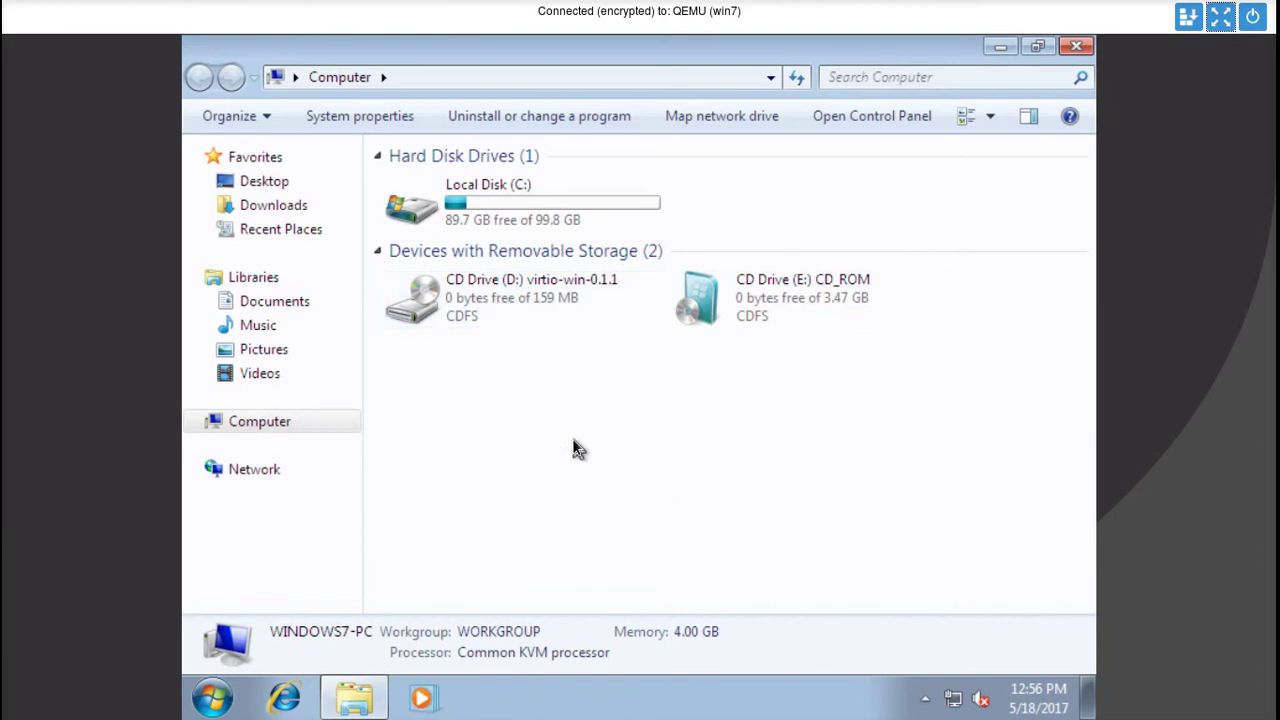
left_click(1076, 50)
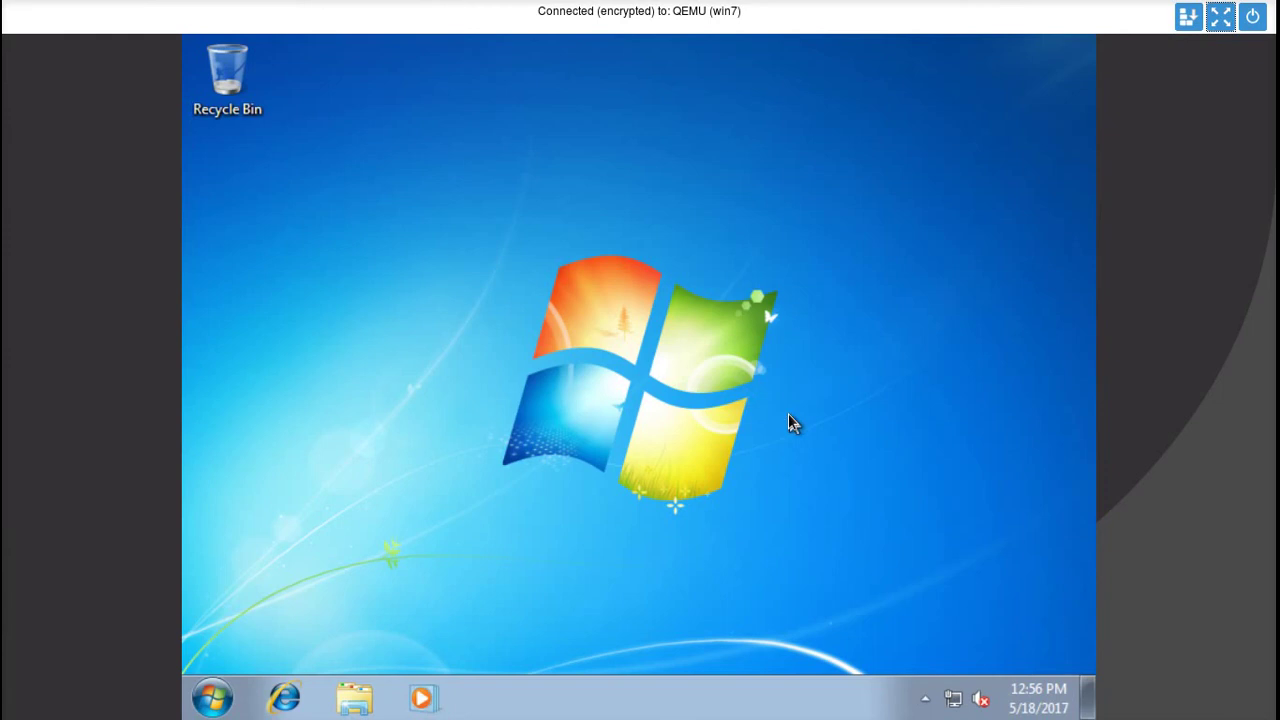
left_click(1220, 16)
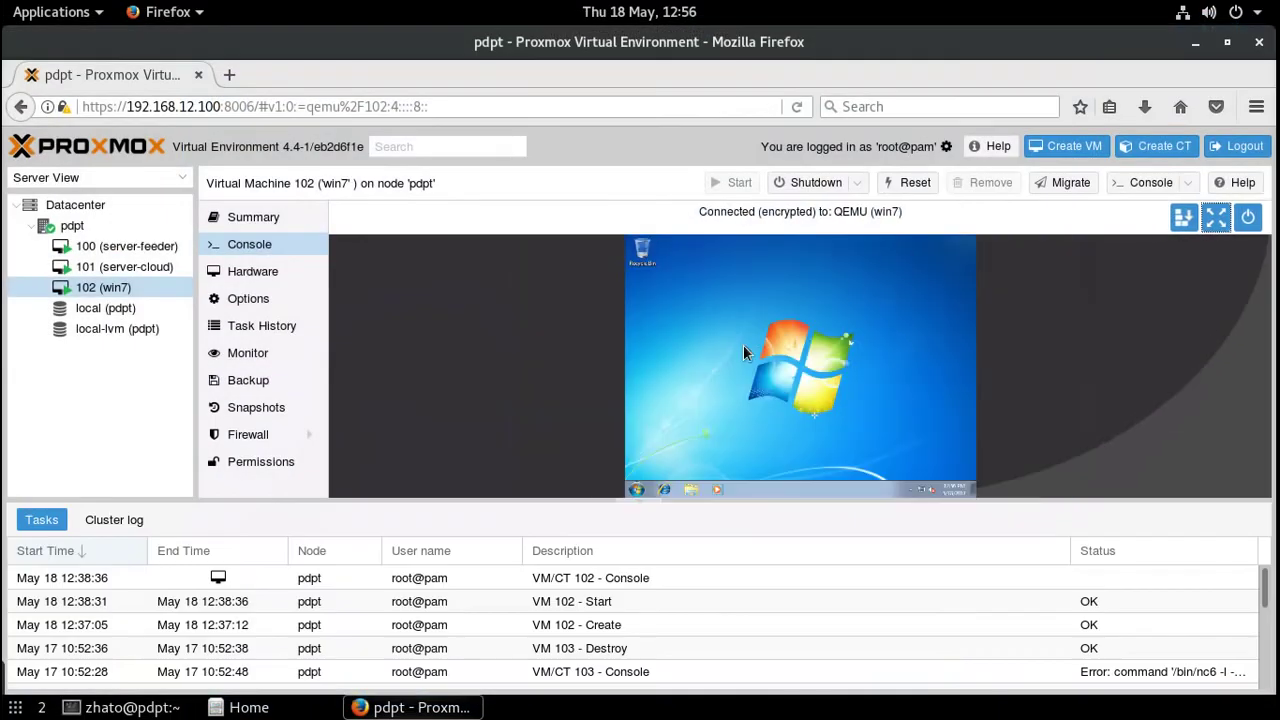